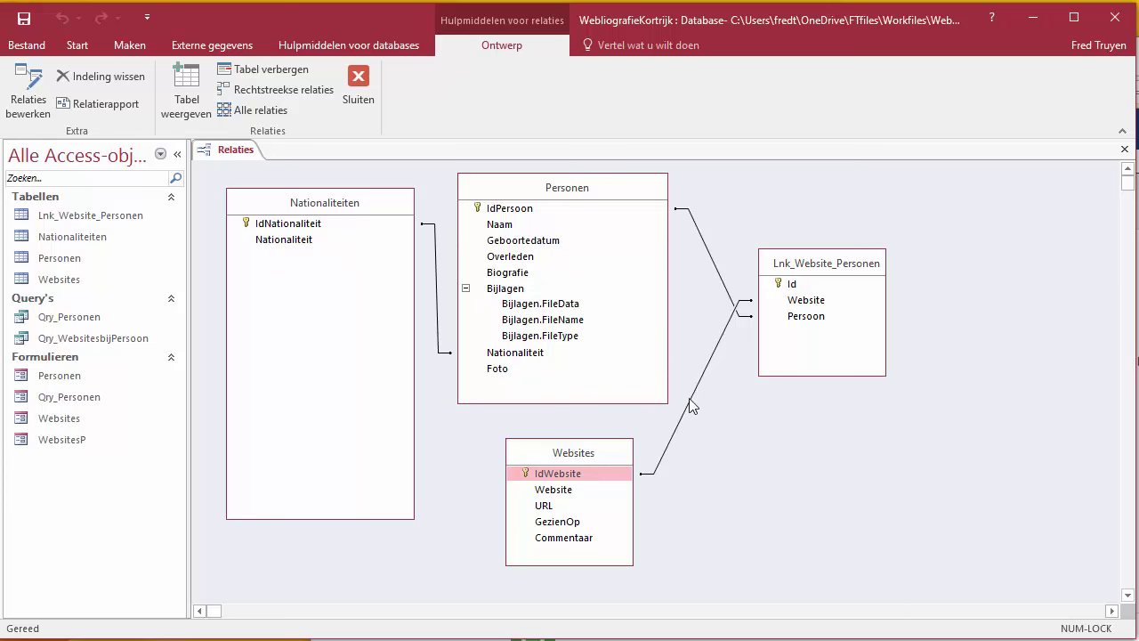
Step: Close the Relationships diagram and create a new blank table
click(1124, 149)
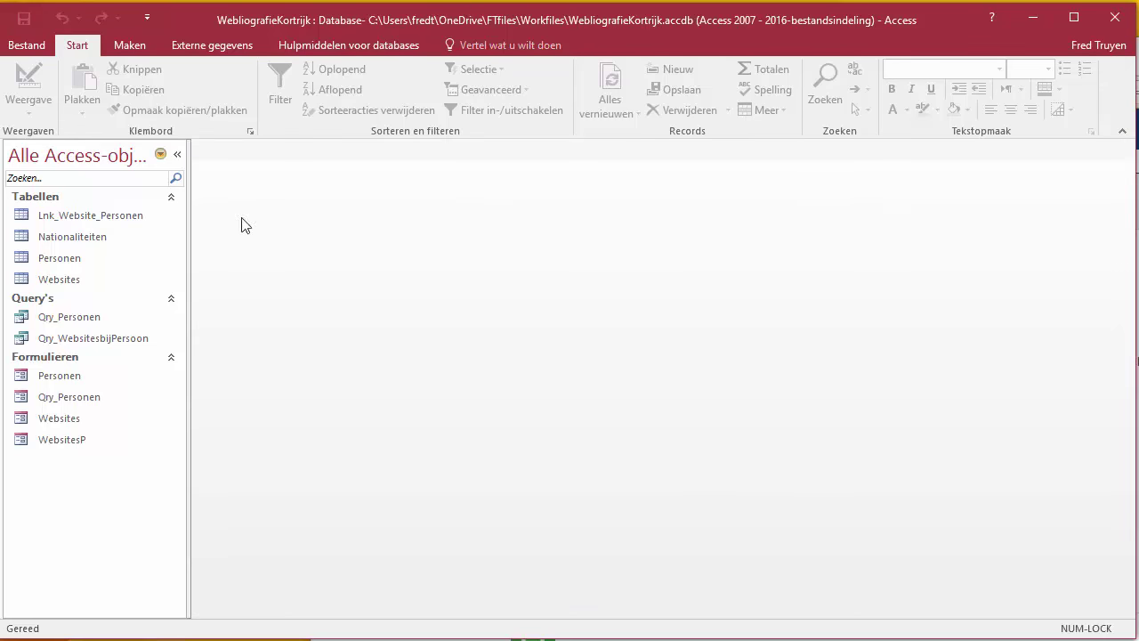
click(131, 45)
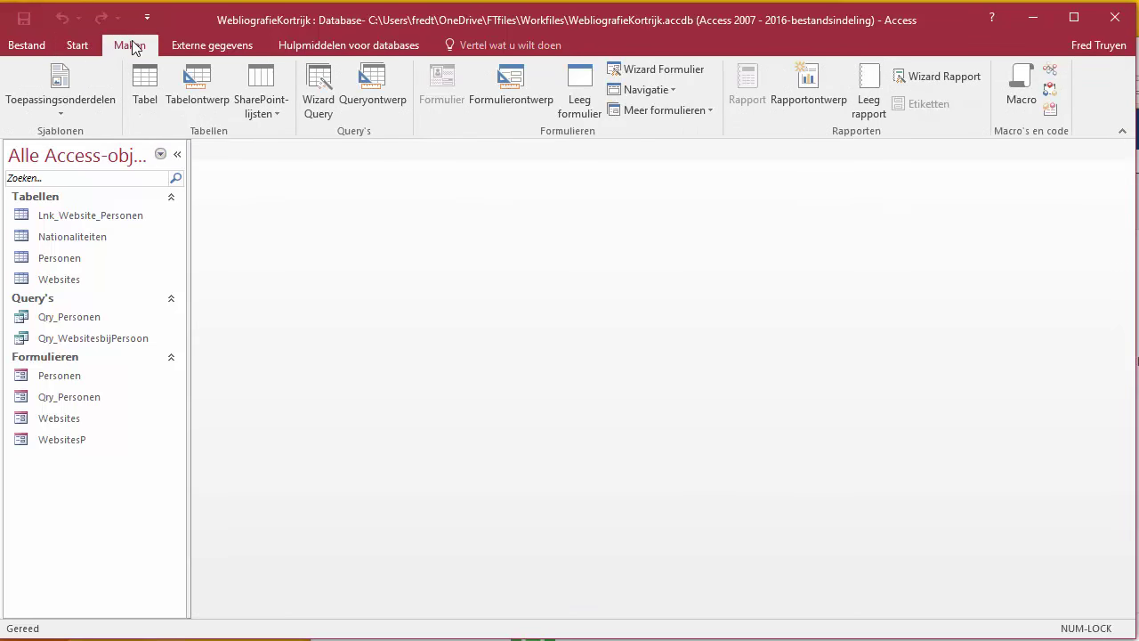
click(145, 86)
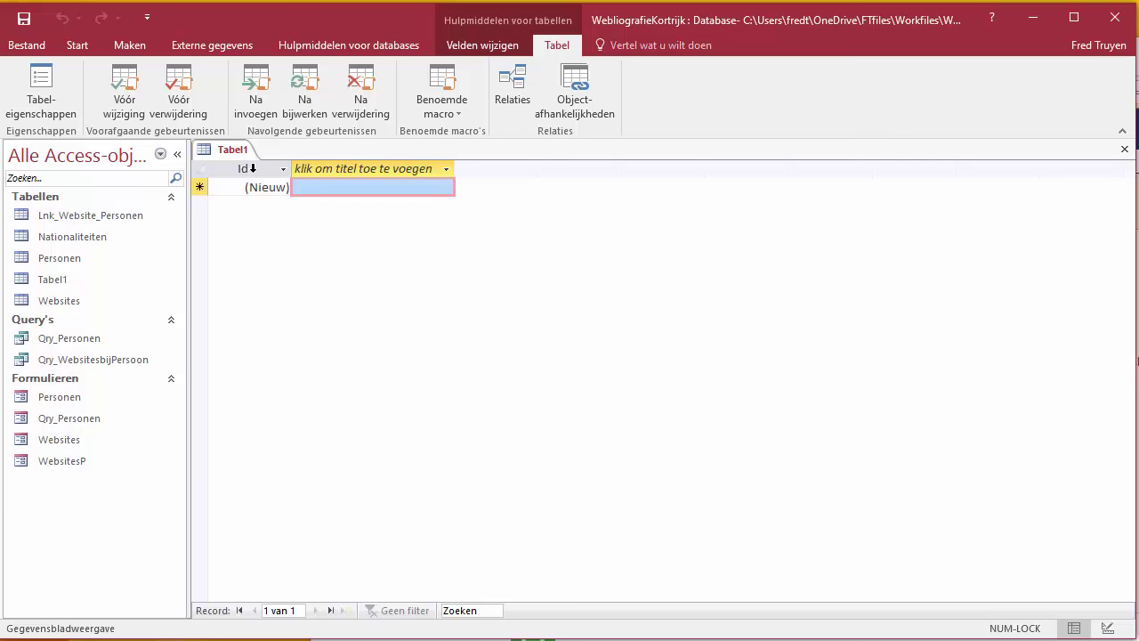
Step: Rename the Id field to IdRol and add a Short Text field named Rol
click(253, 168)
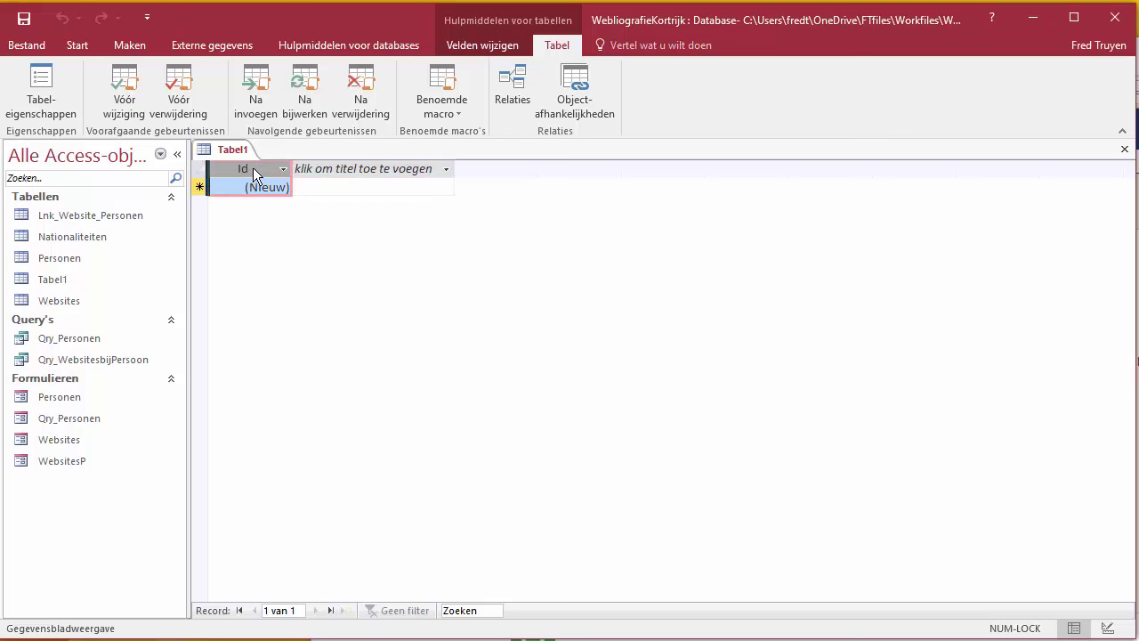
double_click(253, 168)
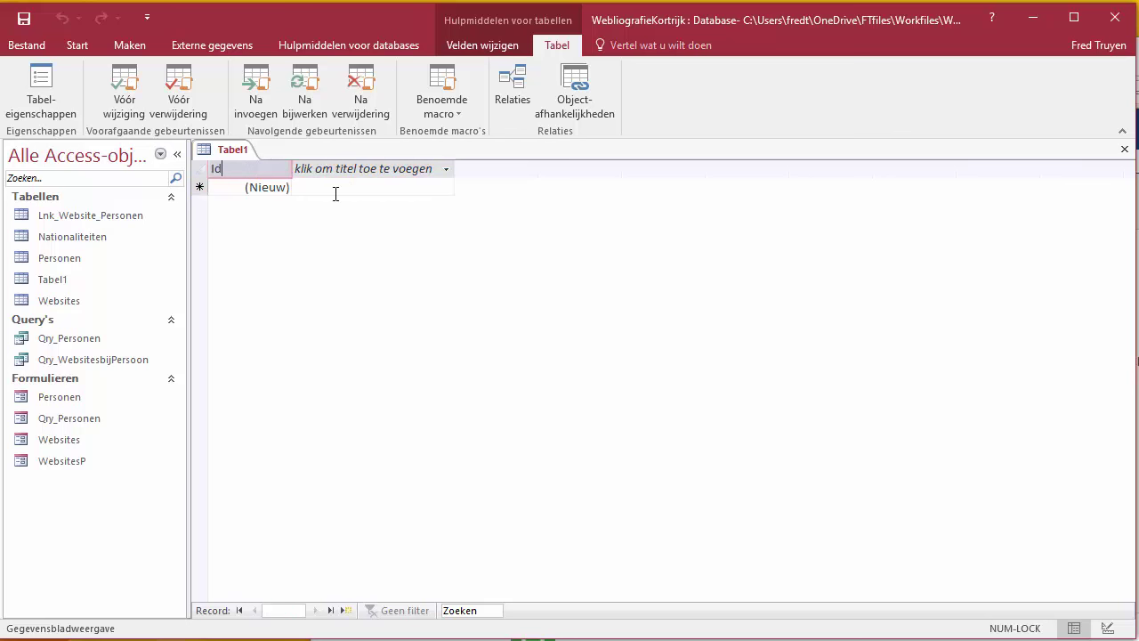
text(Rol)
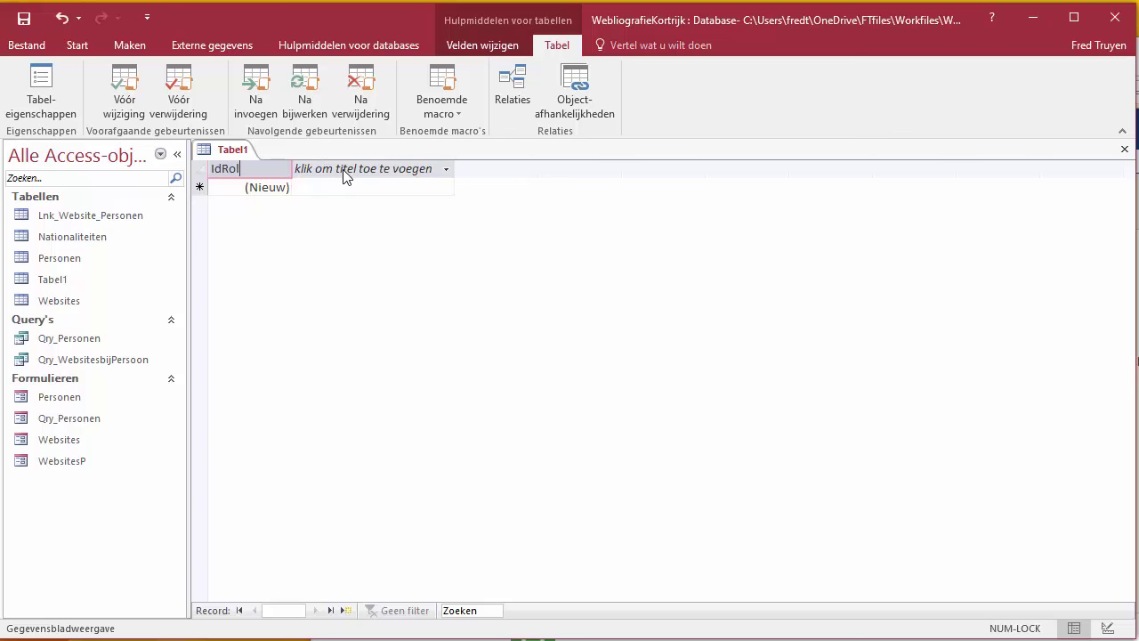
key(Return)
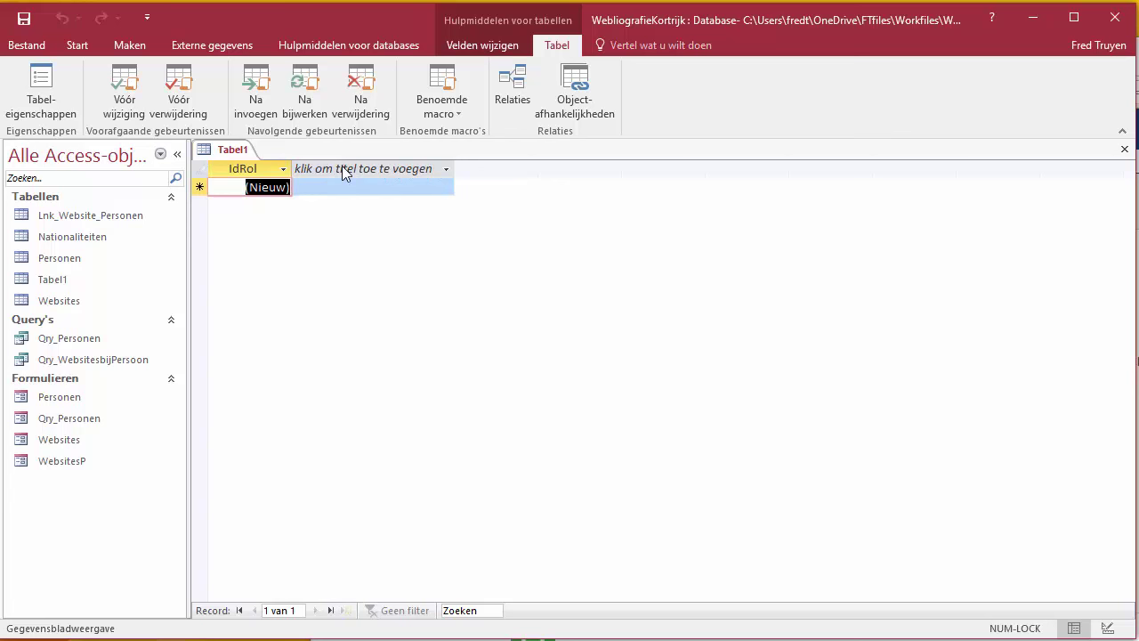
click(341, 166)
click(344, 190)
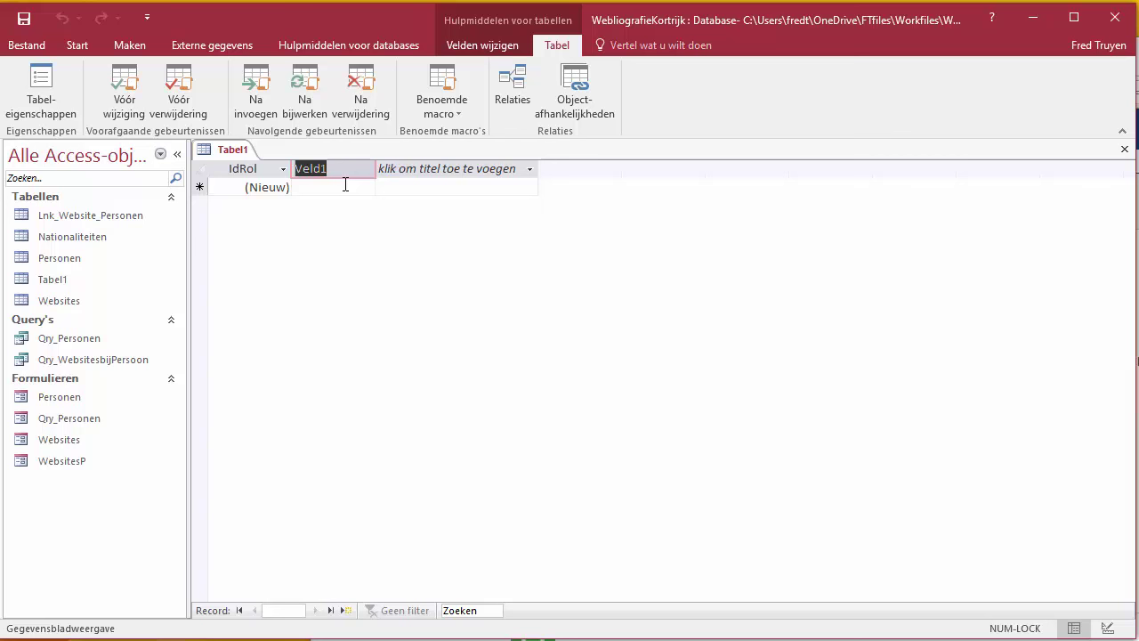
text(Rom)
key(BackSpace)
text(l)
key(Return)
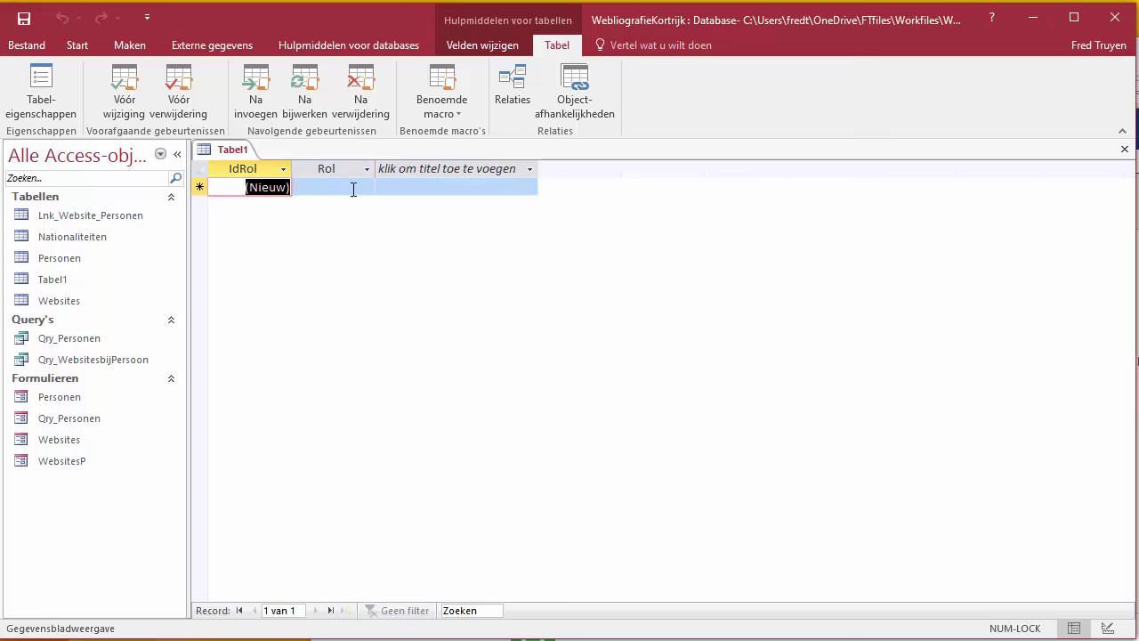
Step: Enter the roles Politicus, Militair and Journalist in the Rol column
click(335, 187)
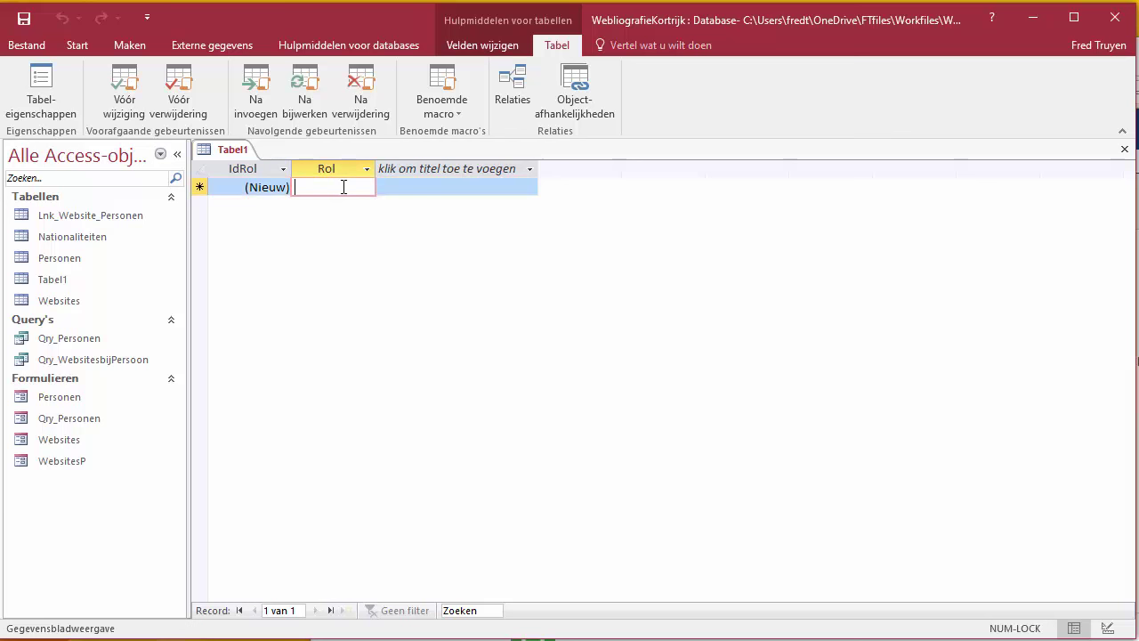
text(Pol)
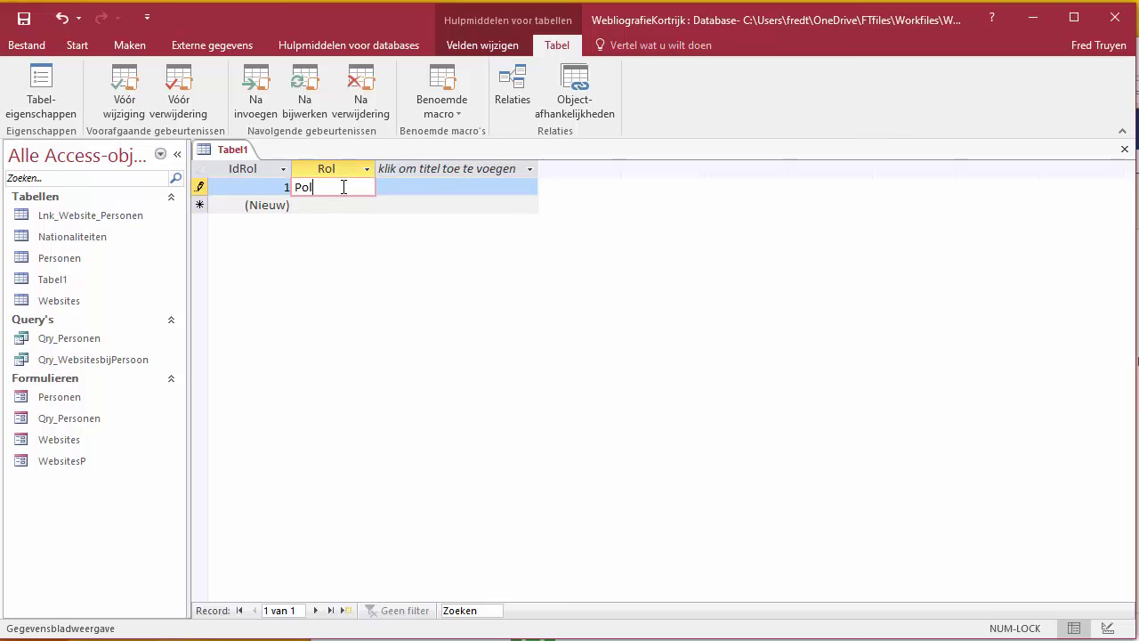
text(iticus)
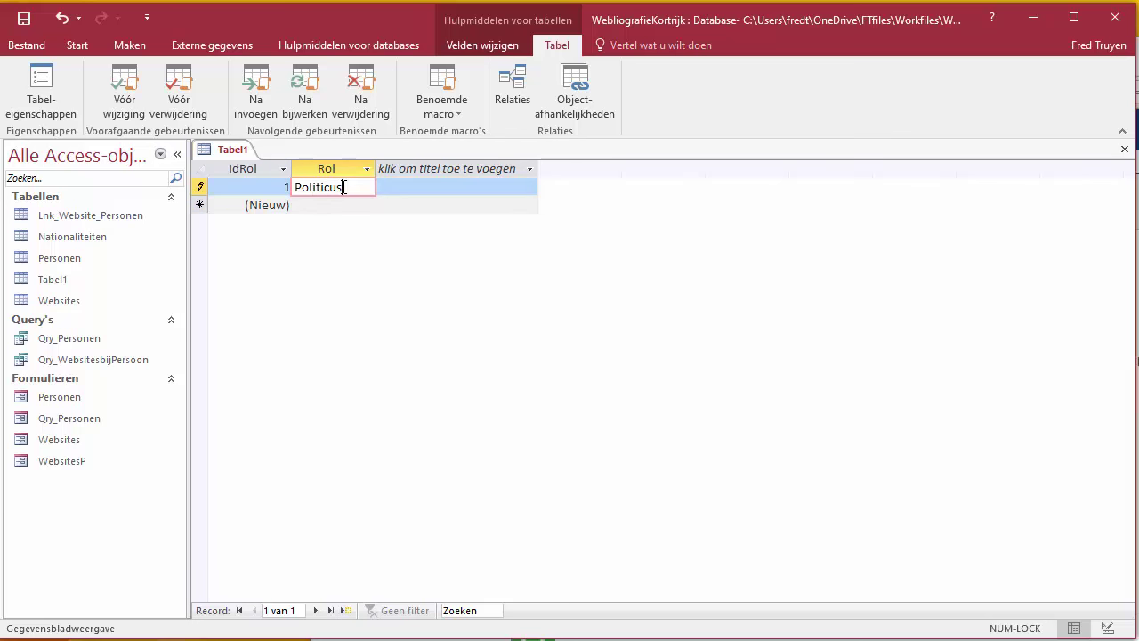
key(Down)
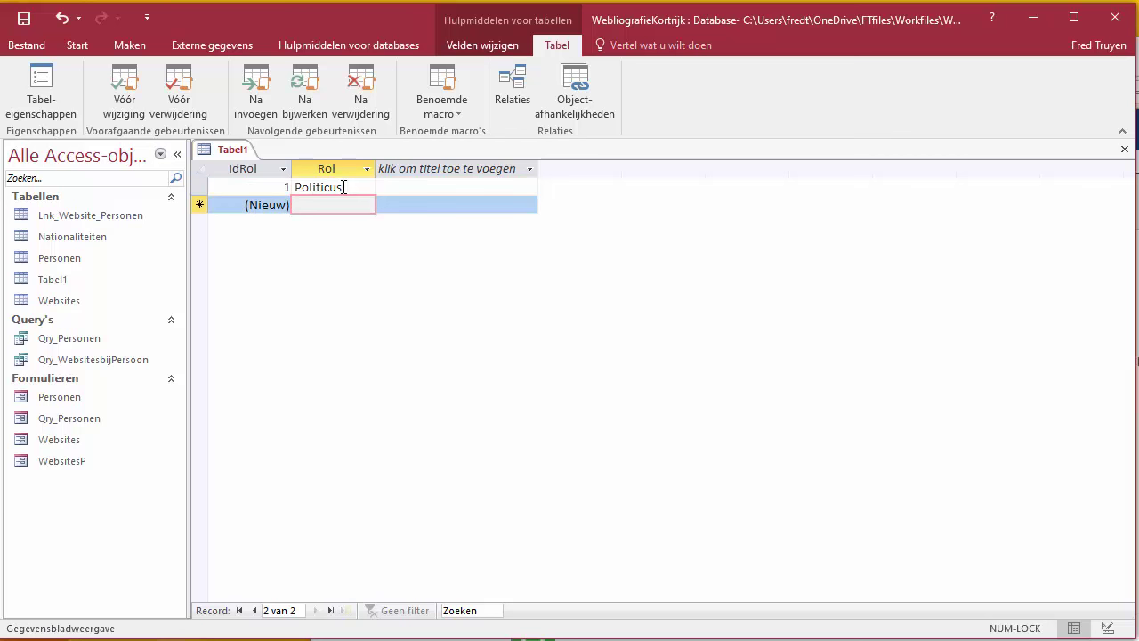
text(Militair)
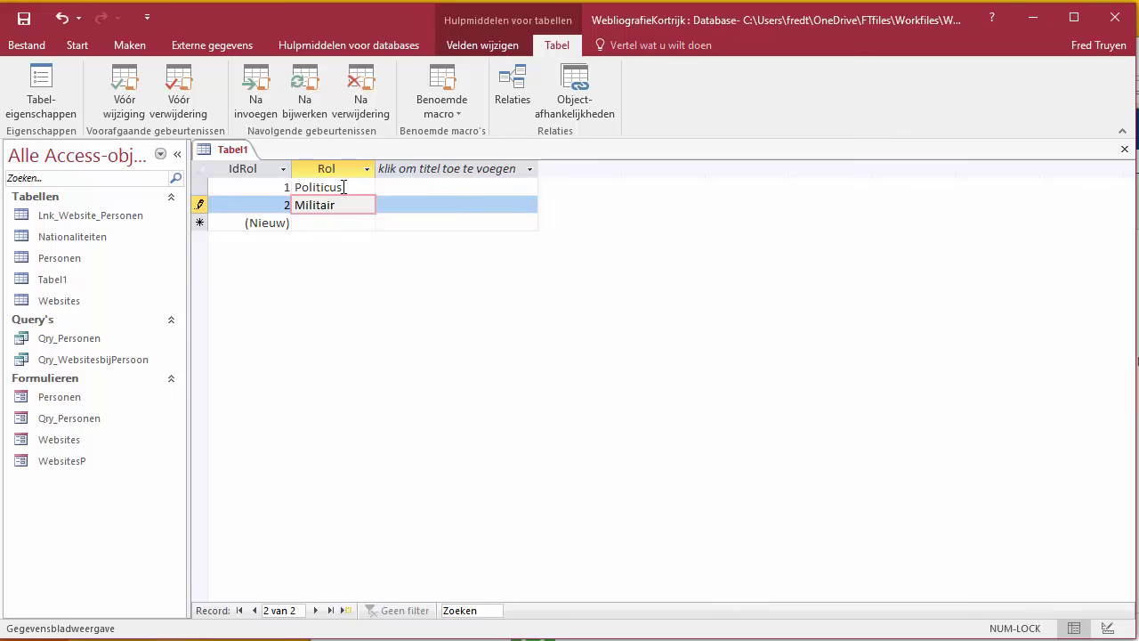
key(Down)
text(Jour)
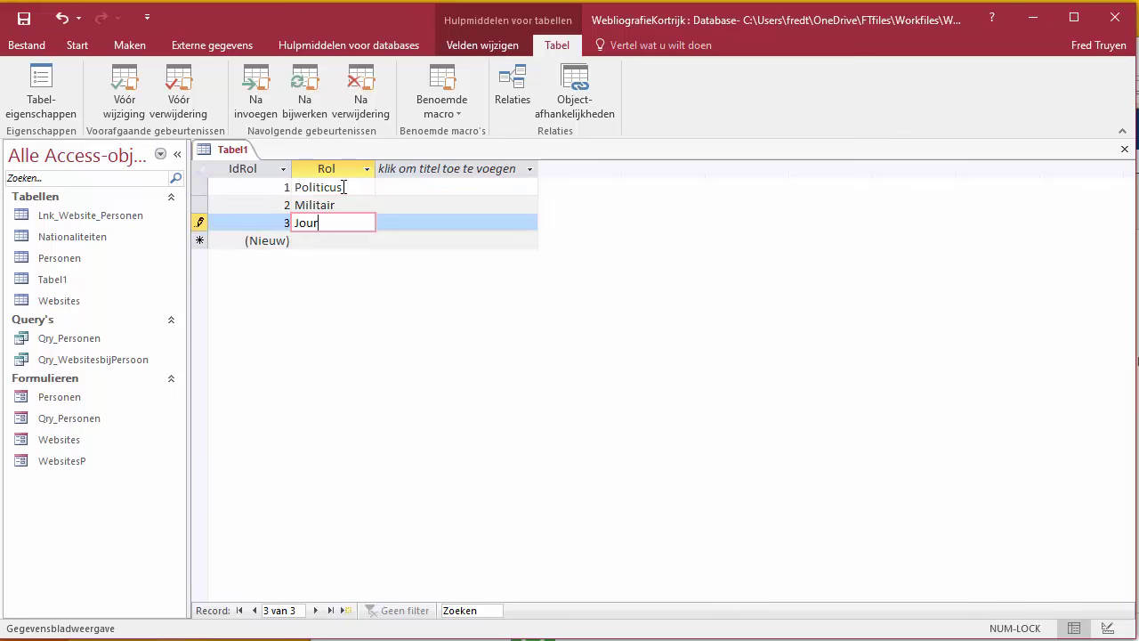
text(nalist)
key(Down)
key(Up)
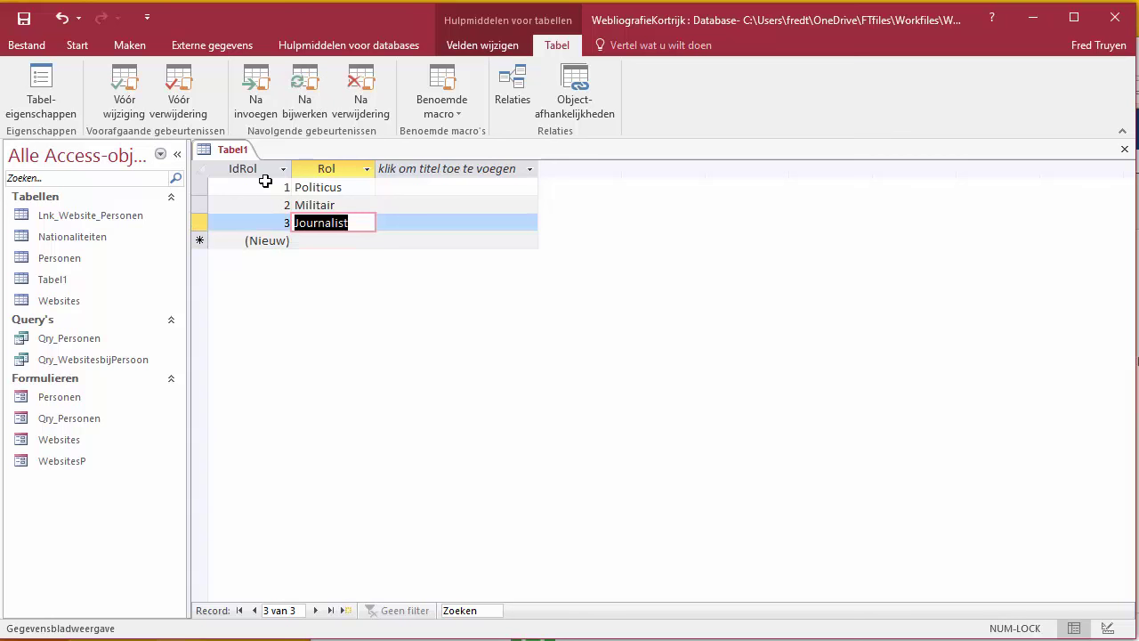
Step: Save the new table under the name Rollen
click(23, 20)
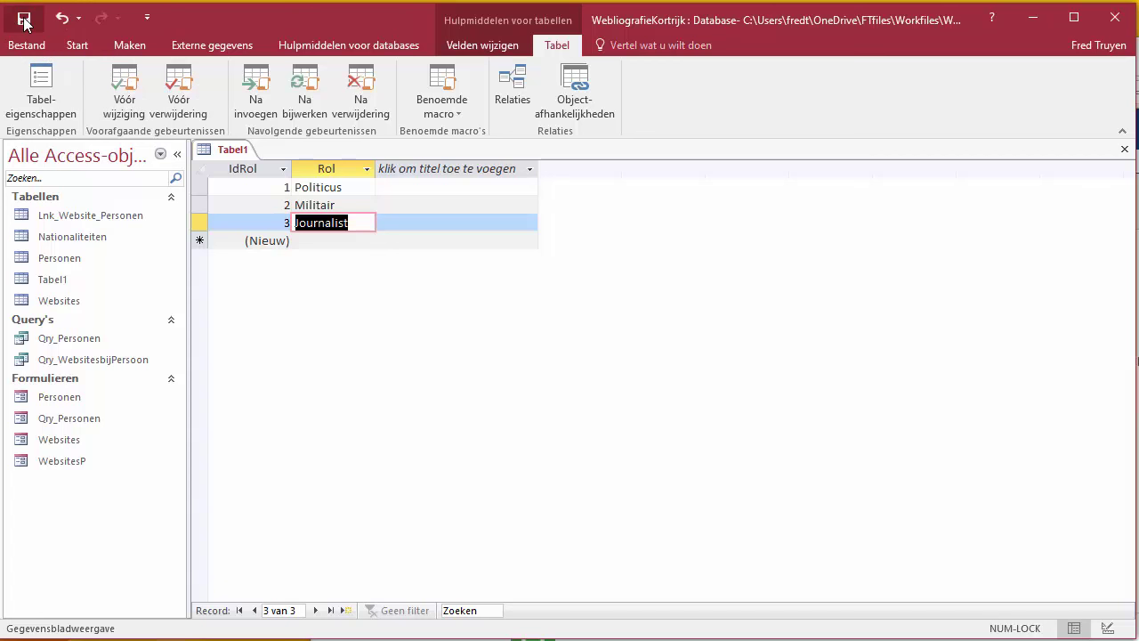
text(Rollen)
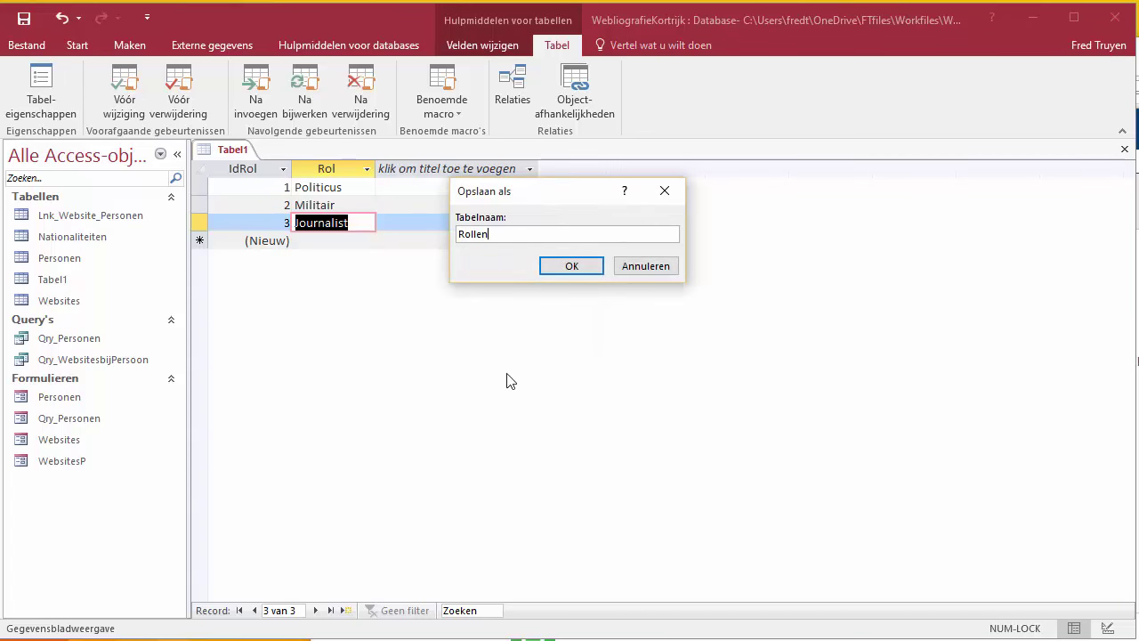
click(574, 267)
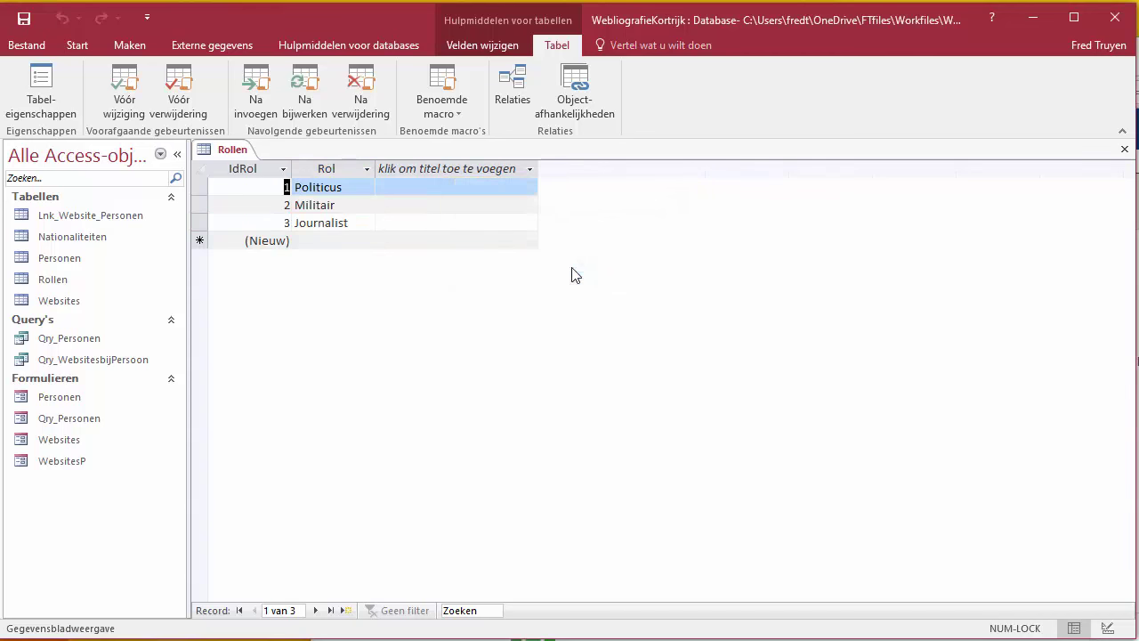
Step: Check the Rol field's data type in Design view, return to Datasheet, and close Rollen
click(78, 47)
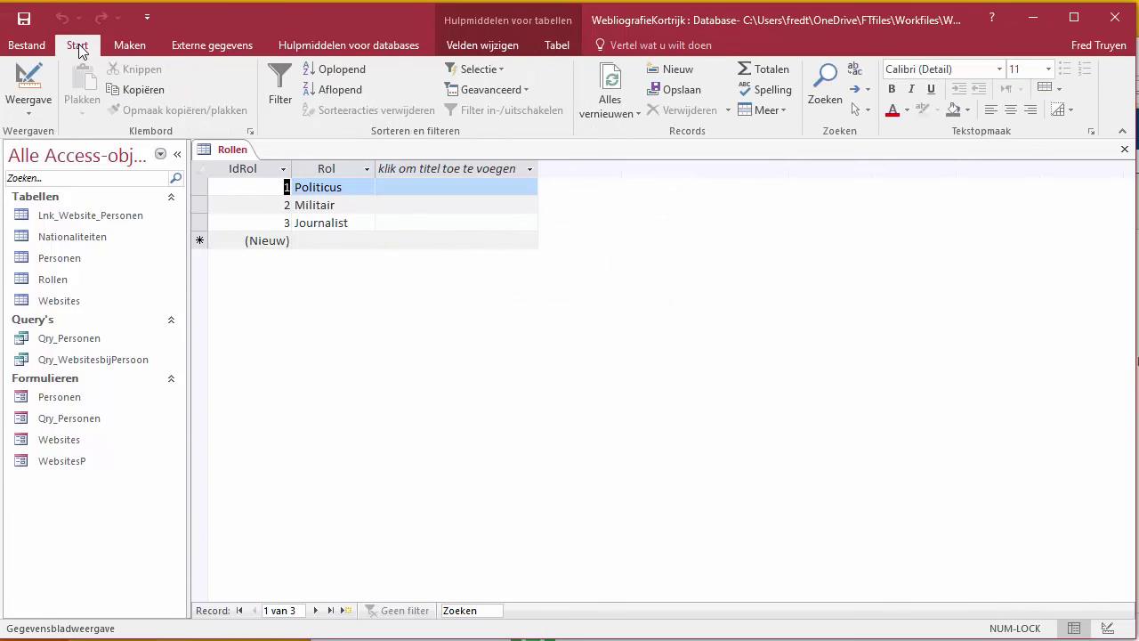
click(29, 80)
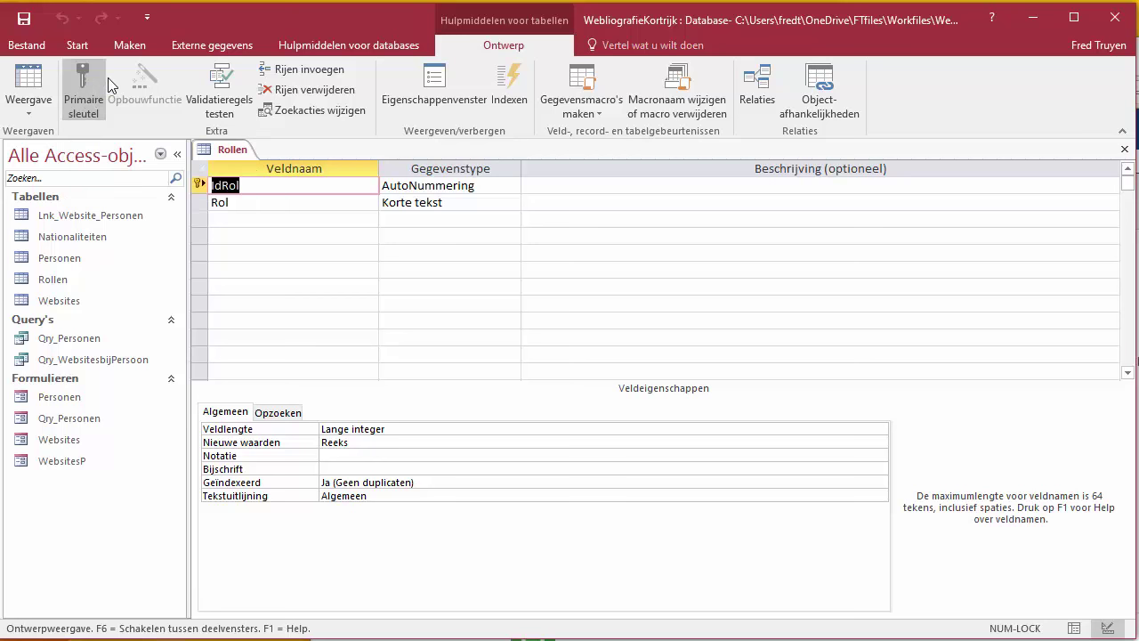
click(463, 207)
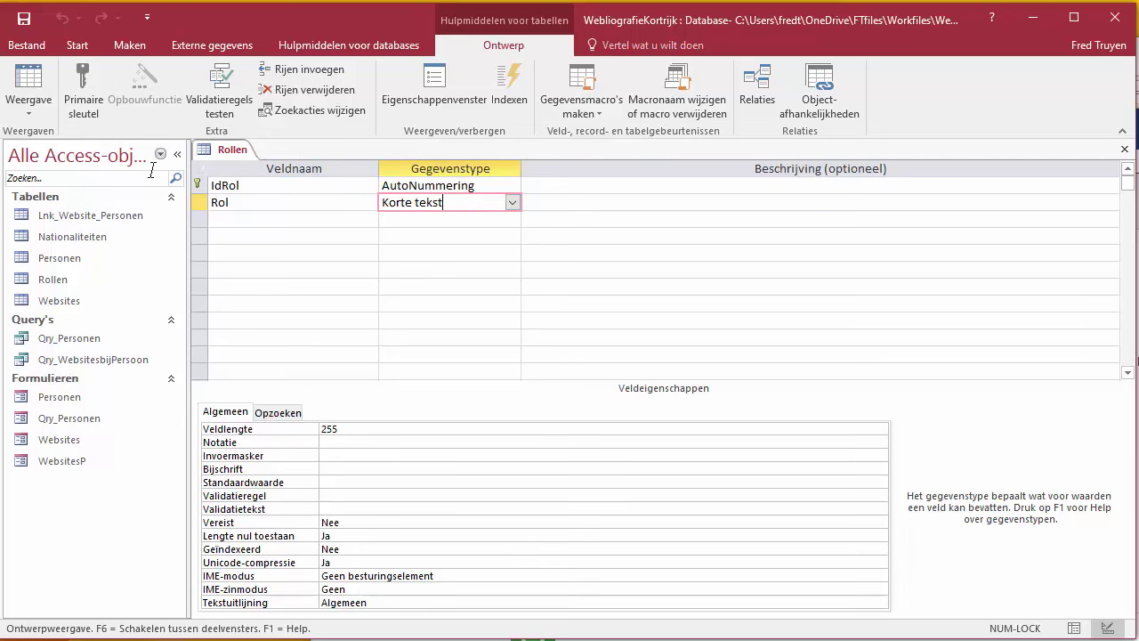
click(32, 78)
click(32, 78)
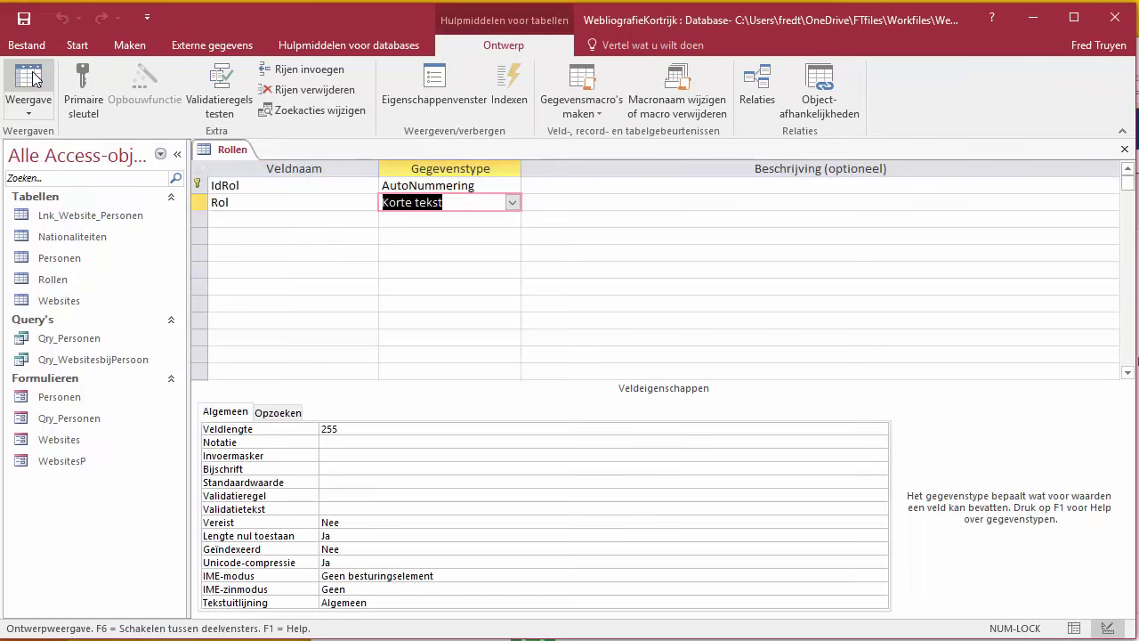
click(32, 78)
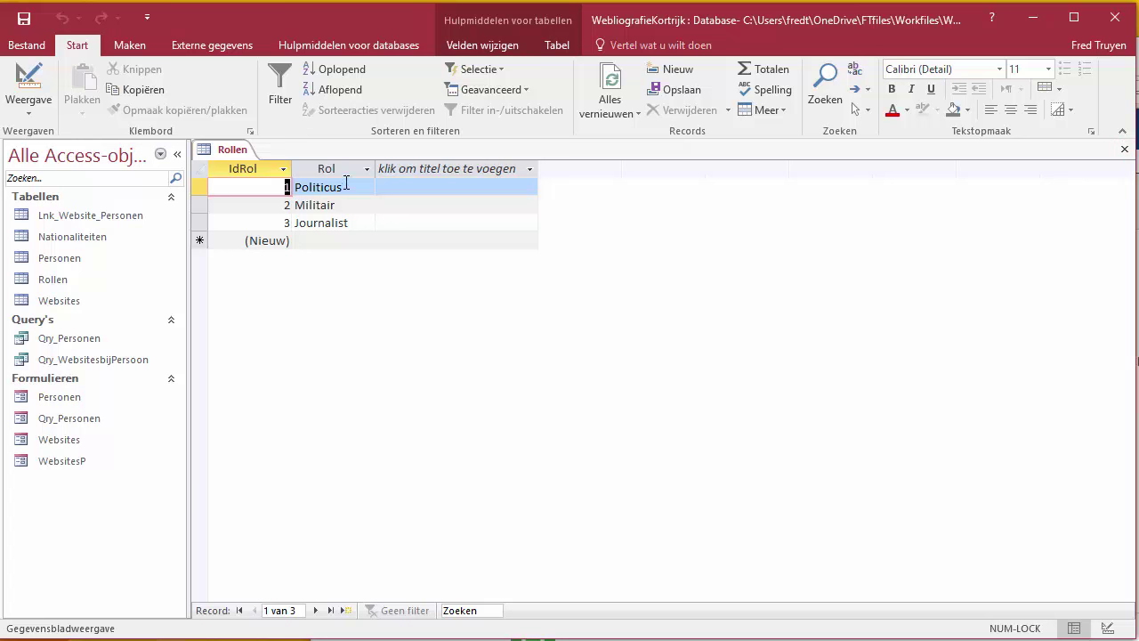
click(1127, 153)
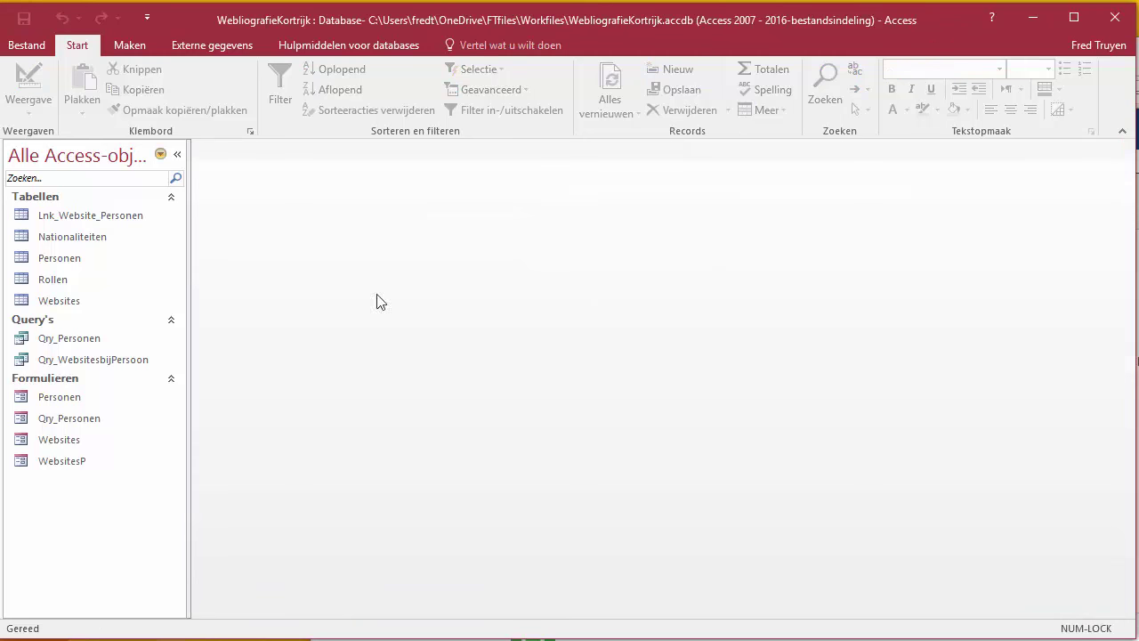
Step: Open Personen in Design view and add a field named Rol below Foto
double_click(76, 265)
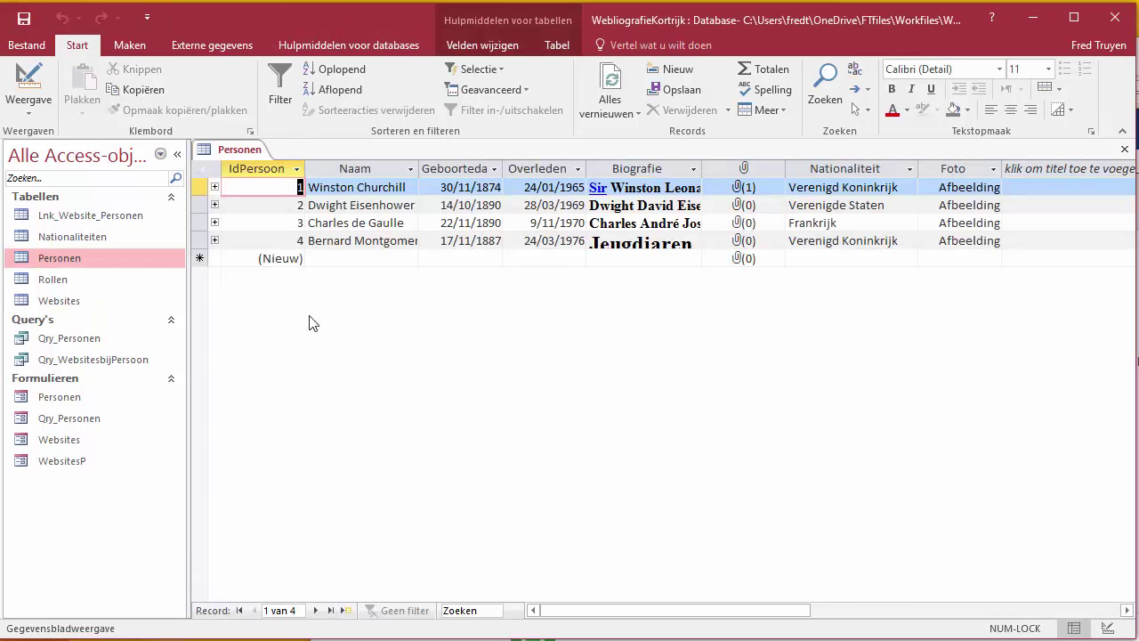
click(30, 81)
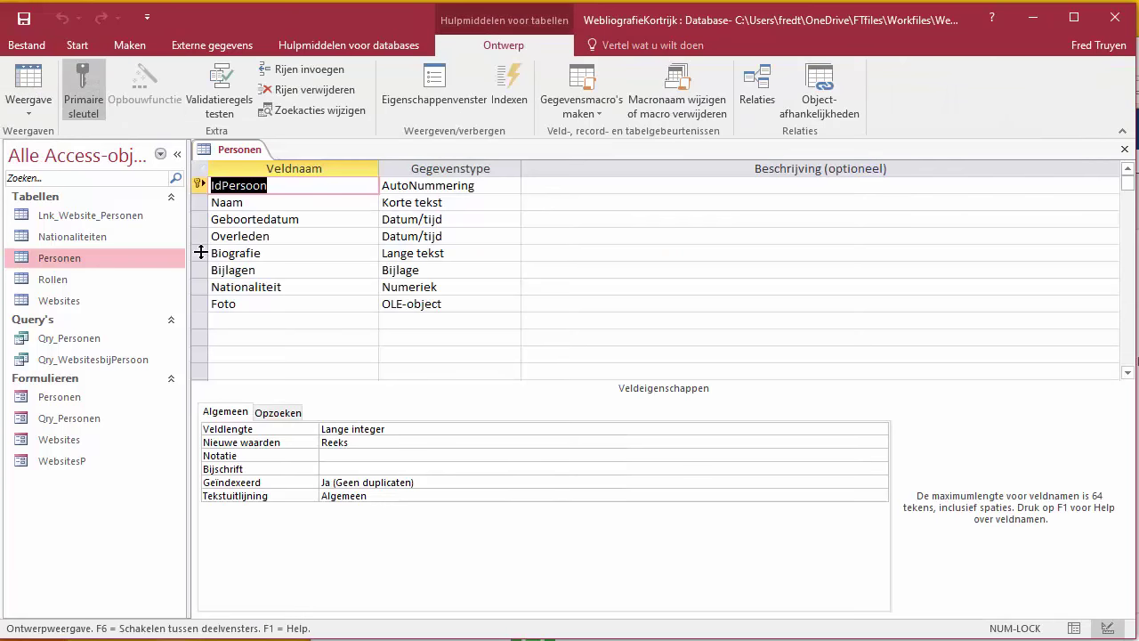
click(260, 322)
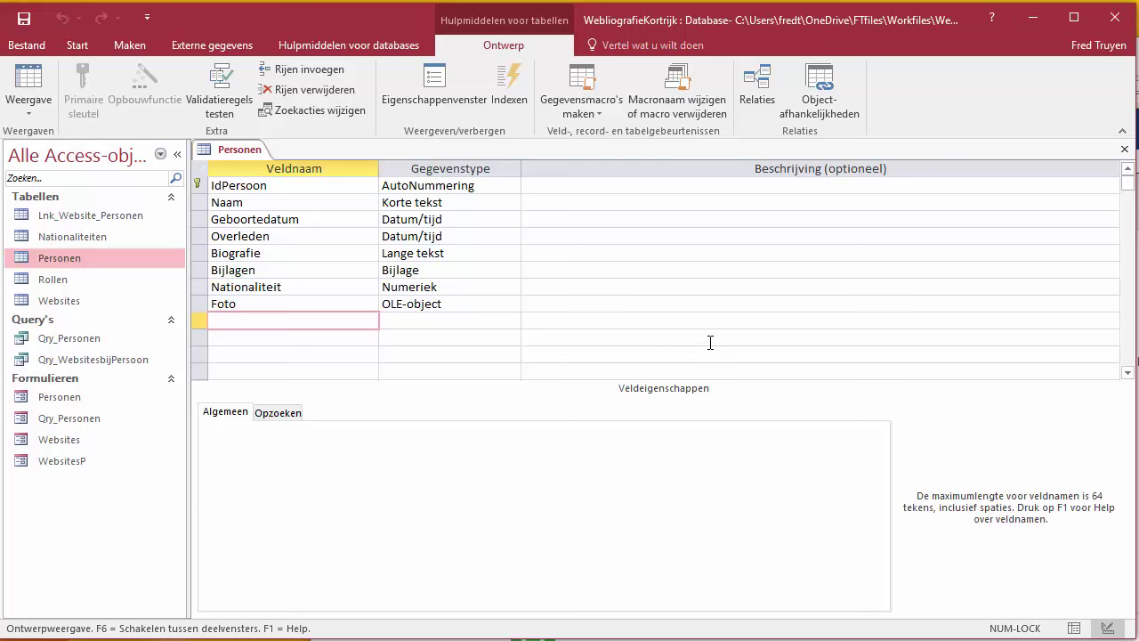
text(Rol)
click(514, 320)
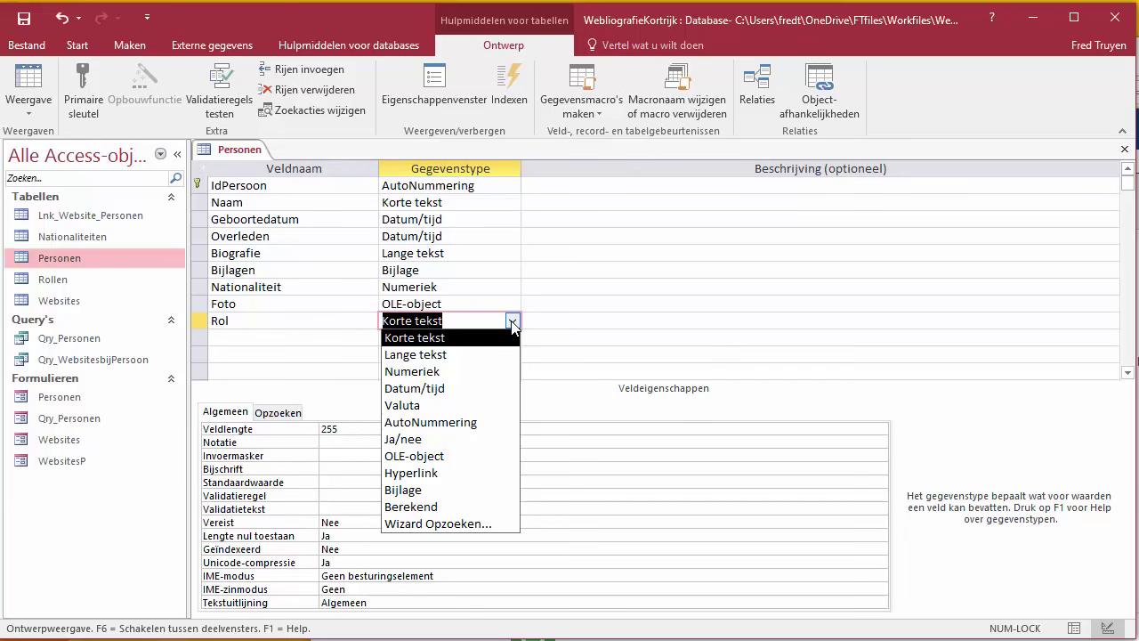
Step: Start the Lookup Wizard for Rol, taking values from the Rollen table
click(468, 525)
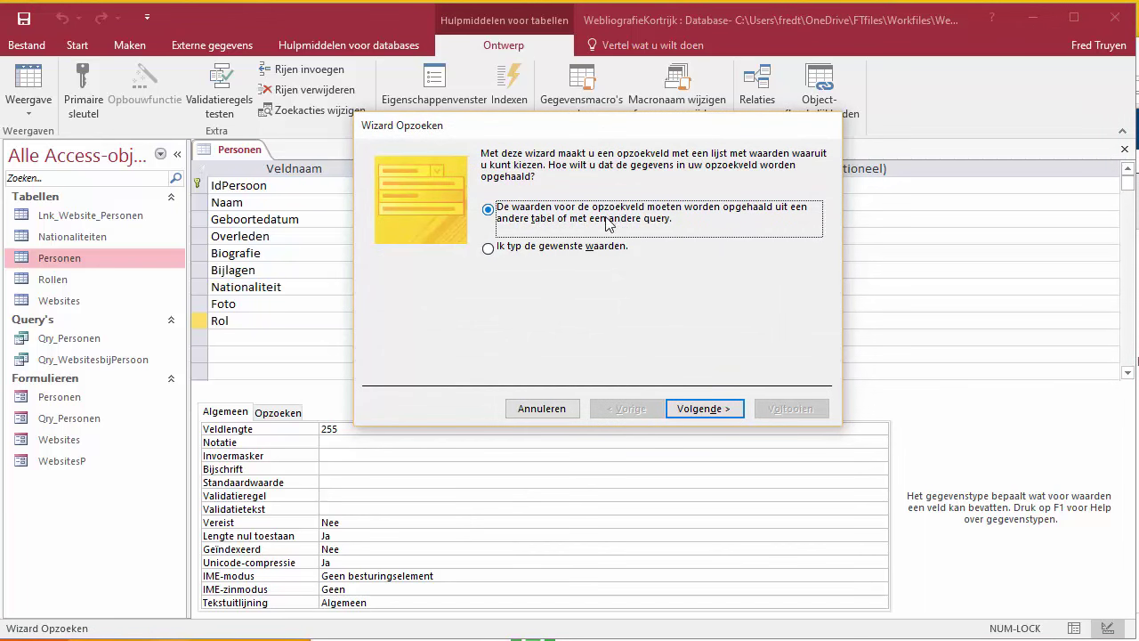
click(713, 409)
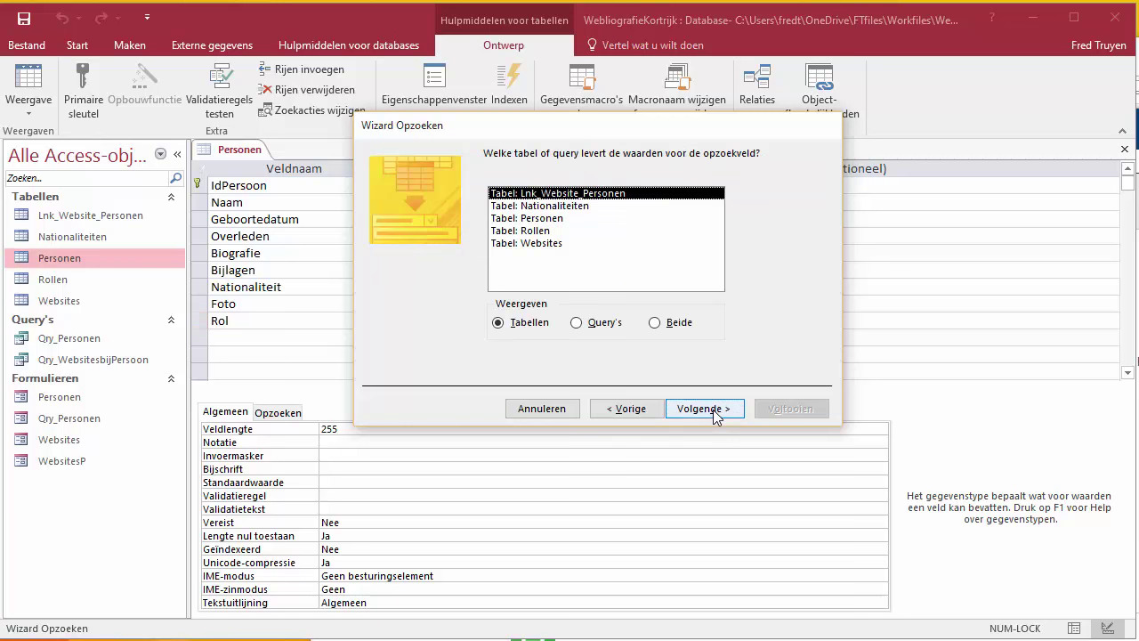
click(539, 231)
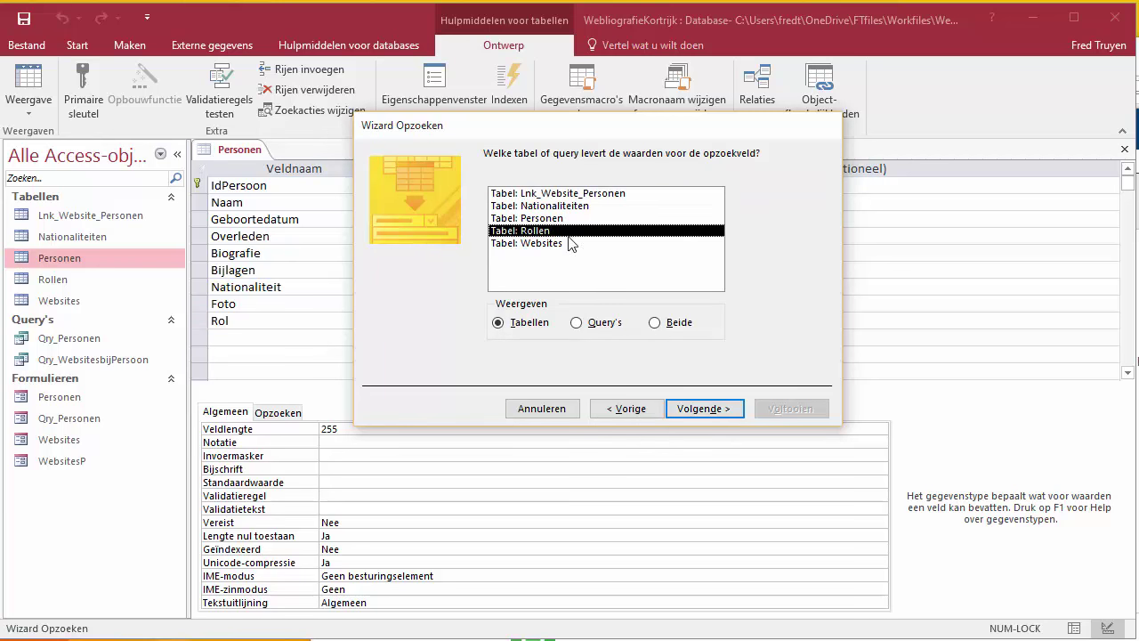
click(723, 412)
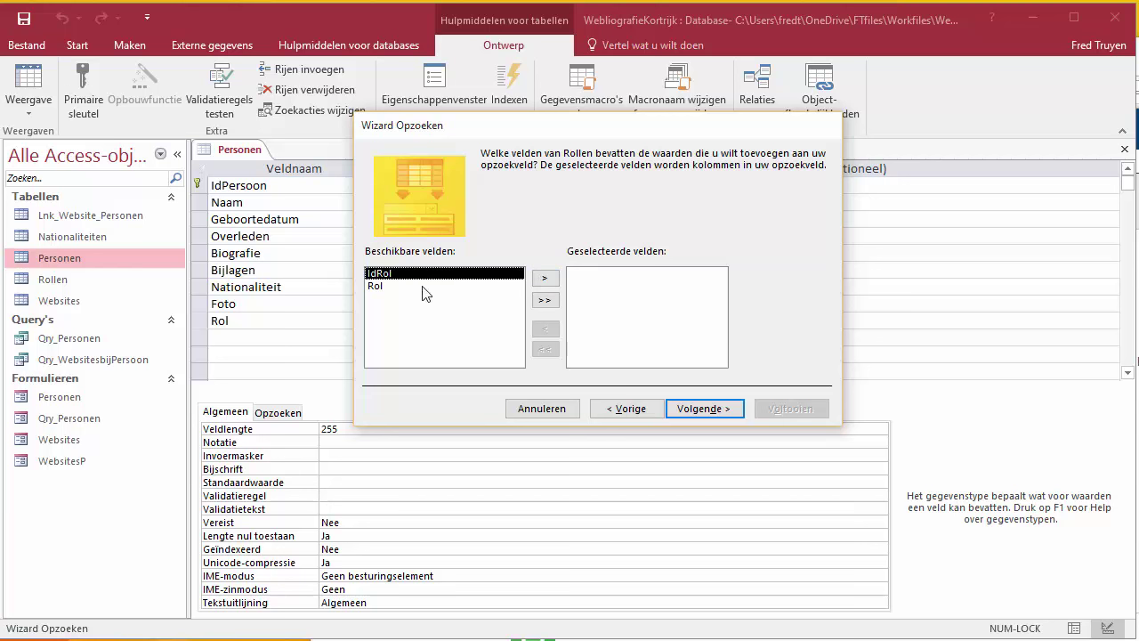
Step: Select the Rol field from Rollen and sort the lookup ascending by Rol
click(378, 286)
click(545, 277)
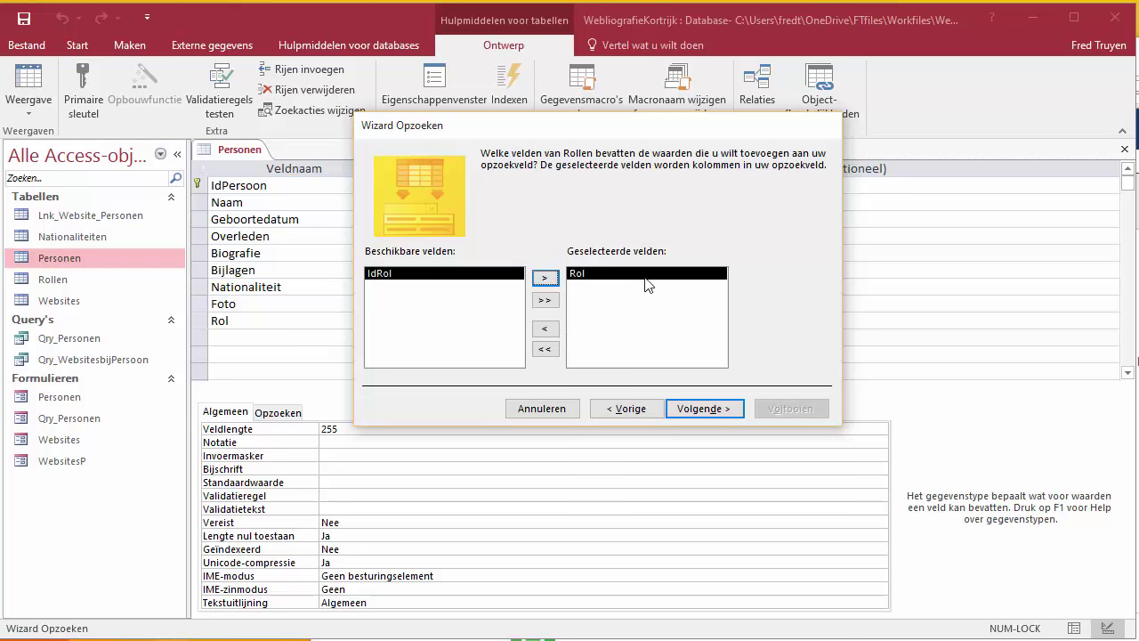
click(703, 408)
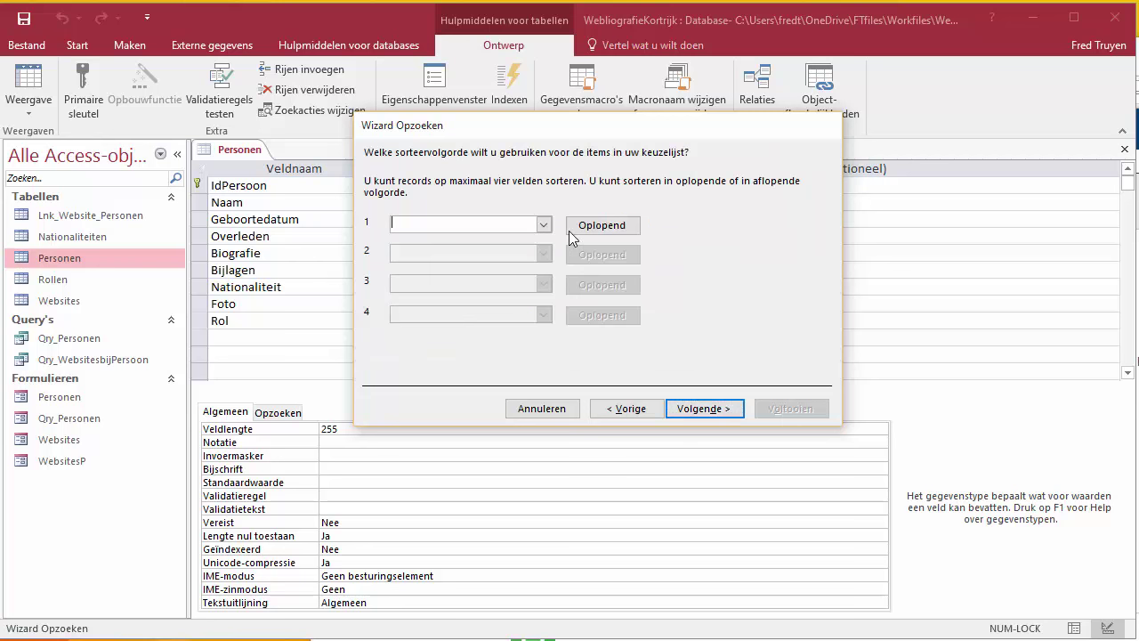
click(545, 223)
click(423, 266)
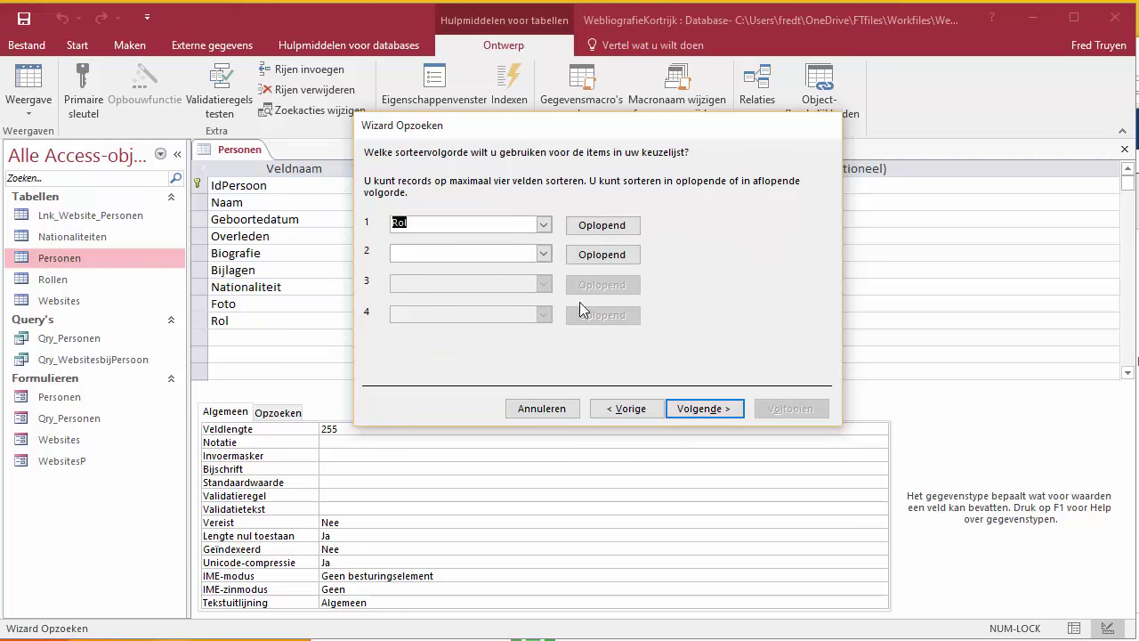
click(707, 413)
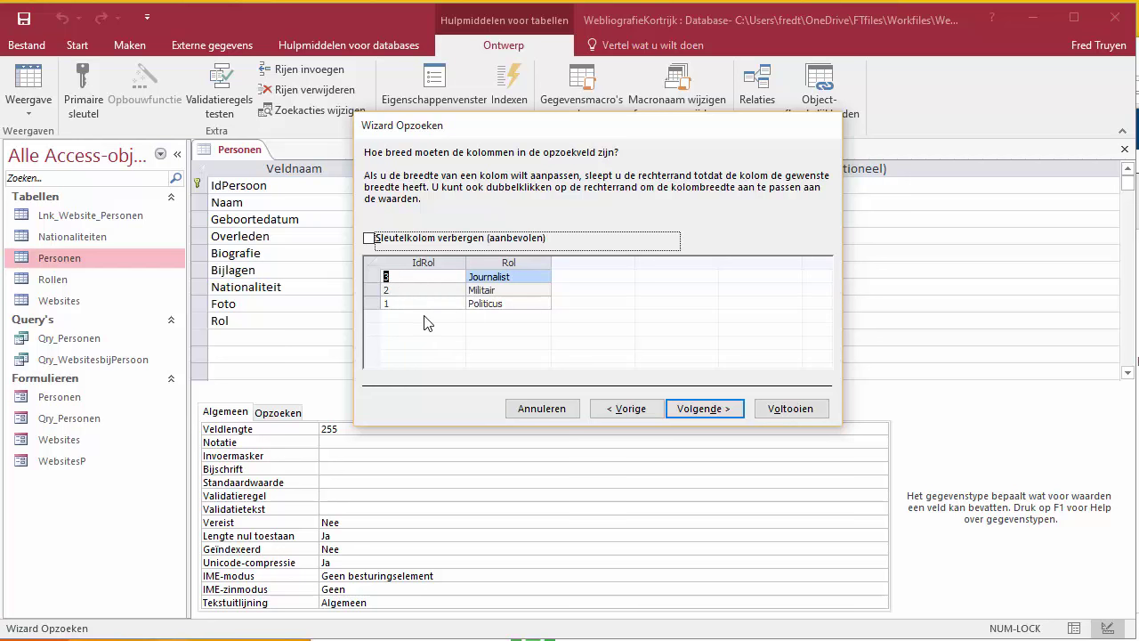
Step: Hide the IdRol key column, finish the lookup labelled Rol, and save Personen
click(368, 239)
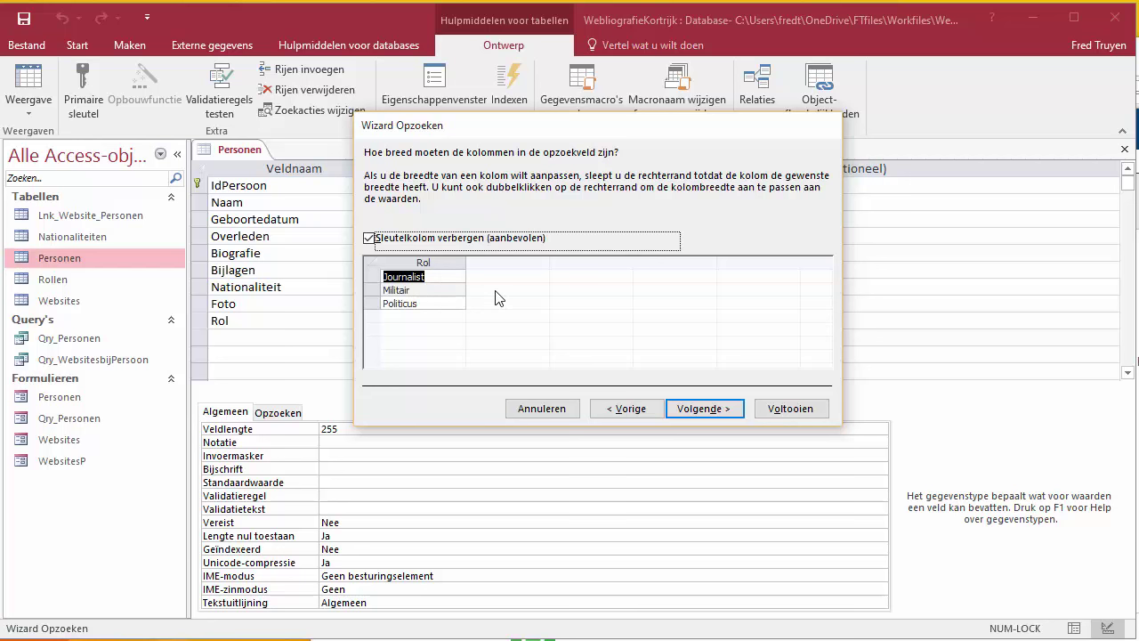
click(721, 414)
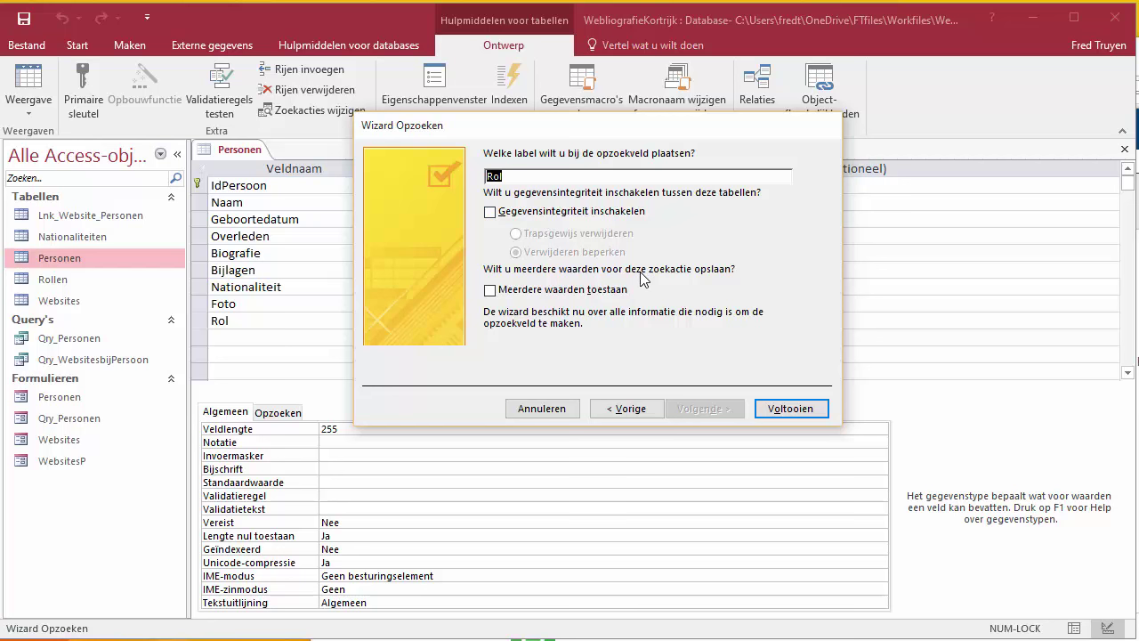
click(796, 411)
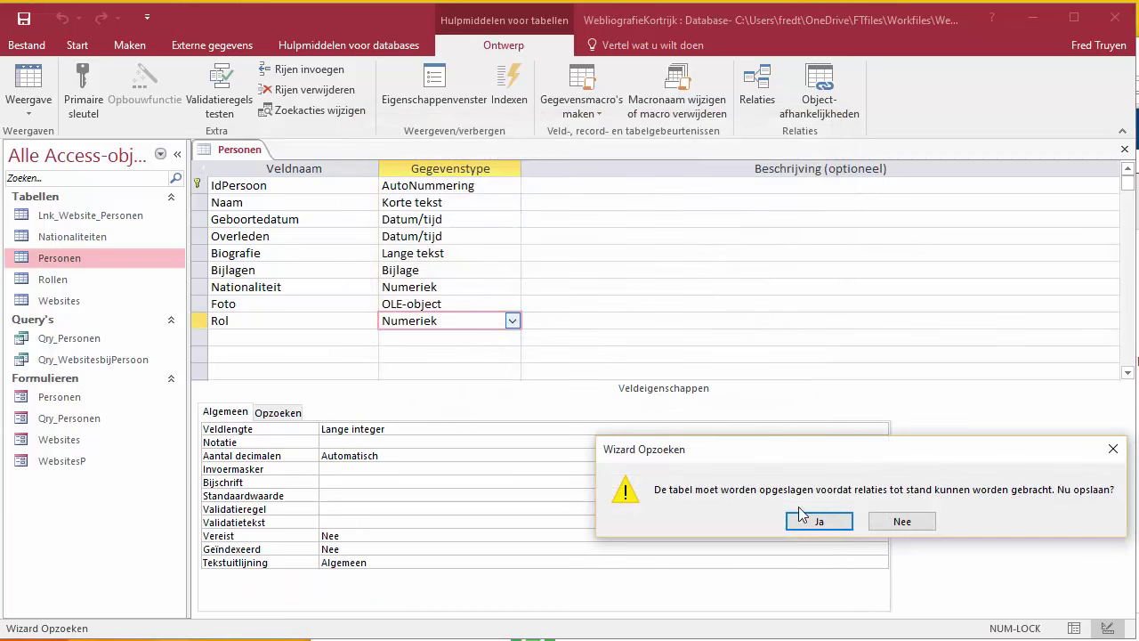
click(819, 522)
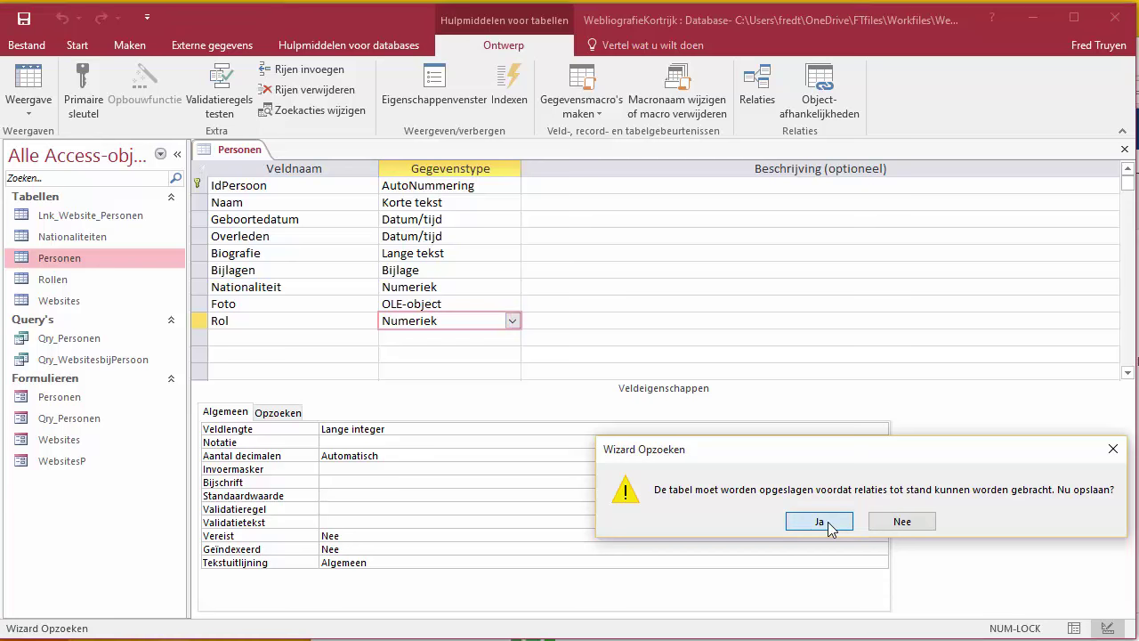
click(42, 105)
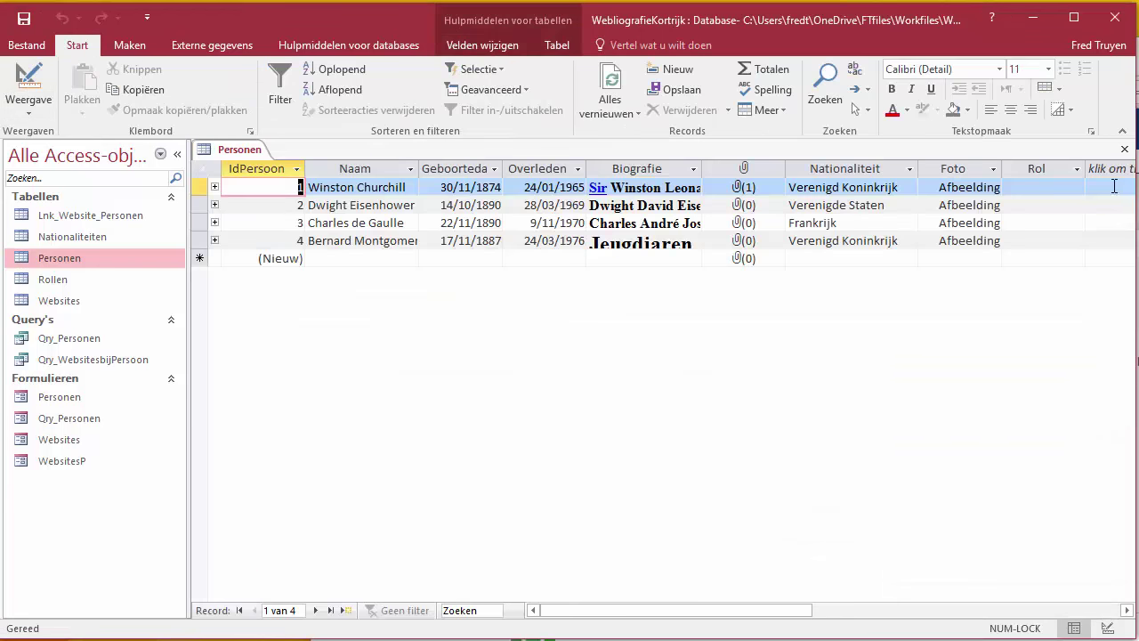
Step: Set Rol to Politicus, Politicus, Militair, Militair for the four people
click(1078, 189)
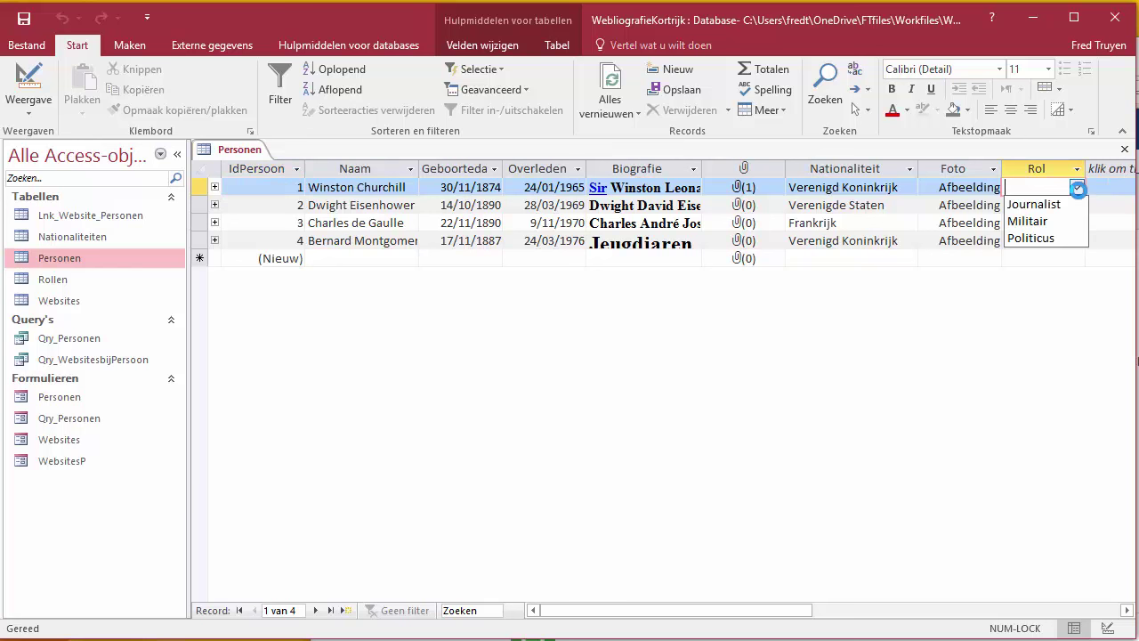
click(1032, 238)
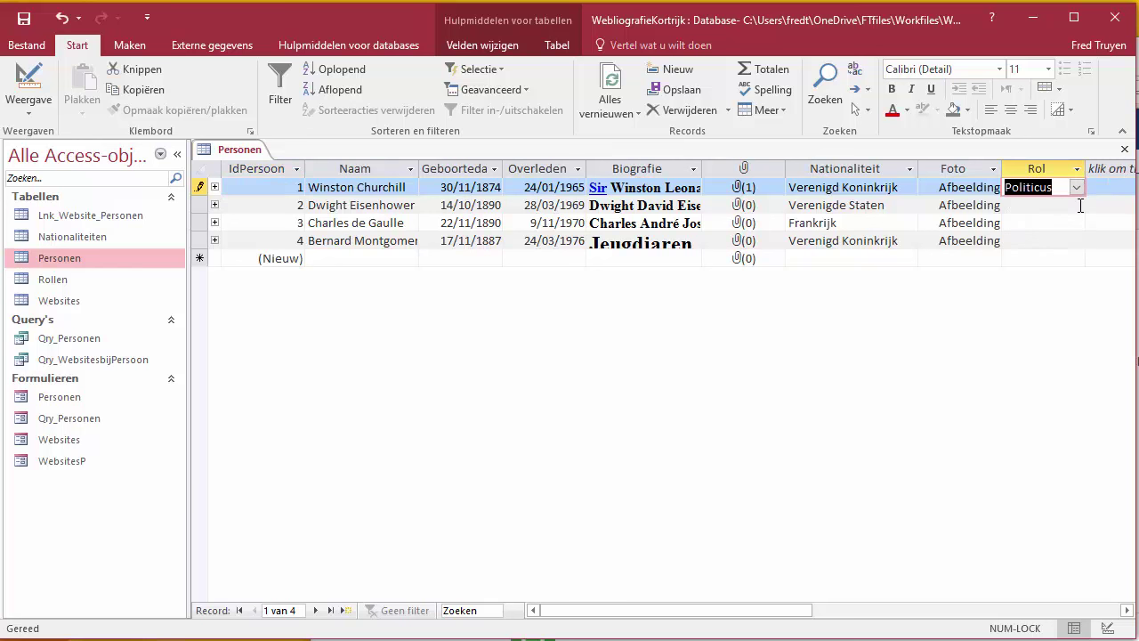
click(1078, 205)
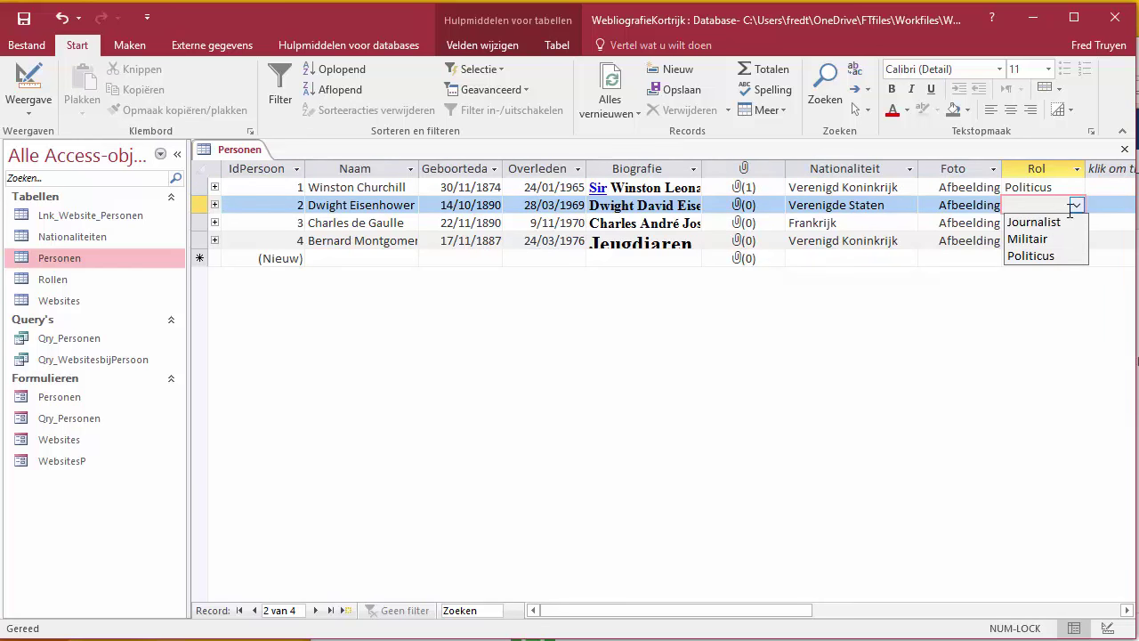
click(1033, 255)
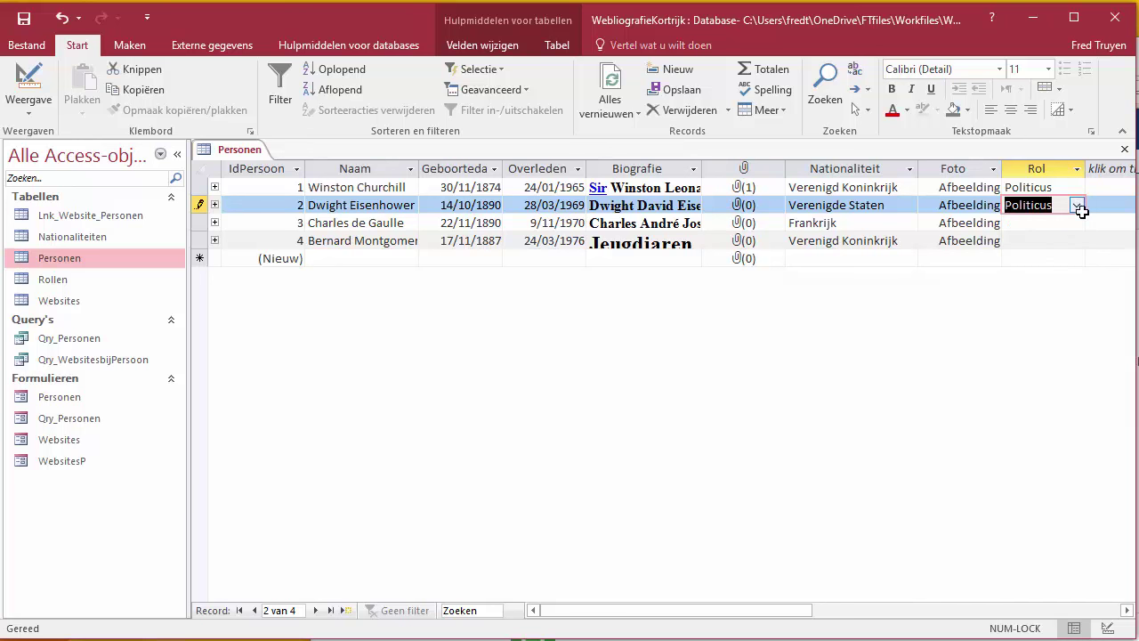
click(1080, 221)
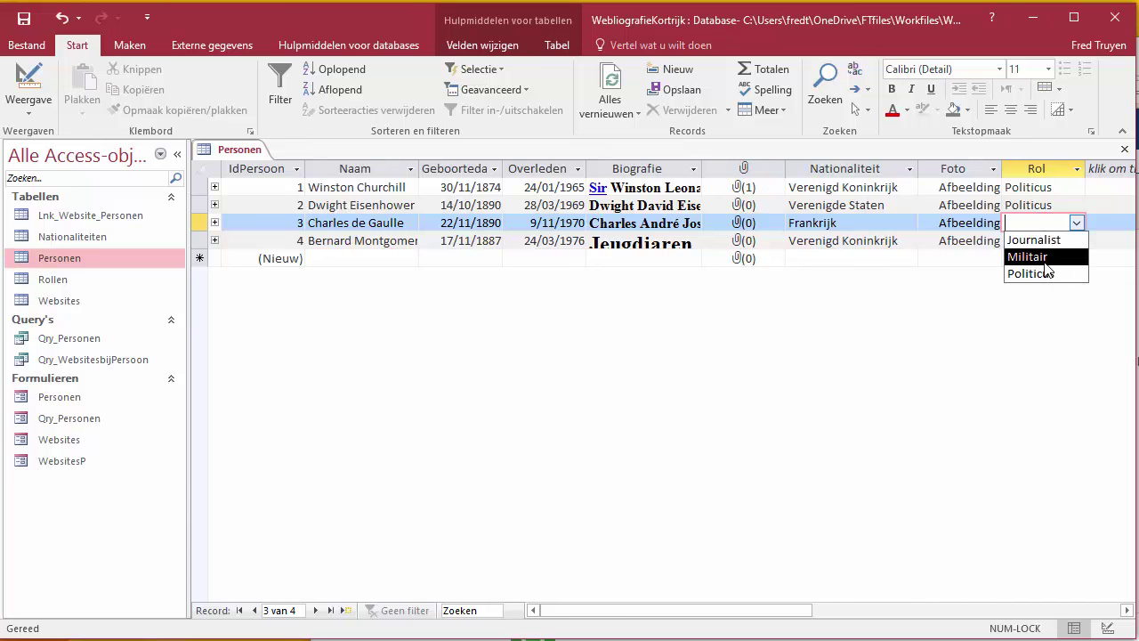
click(1042, 259)
click(1064, 242)
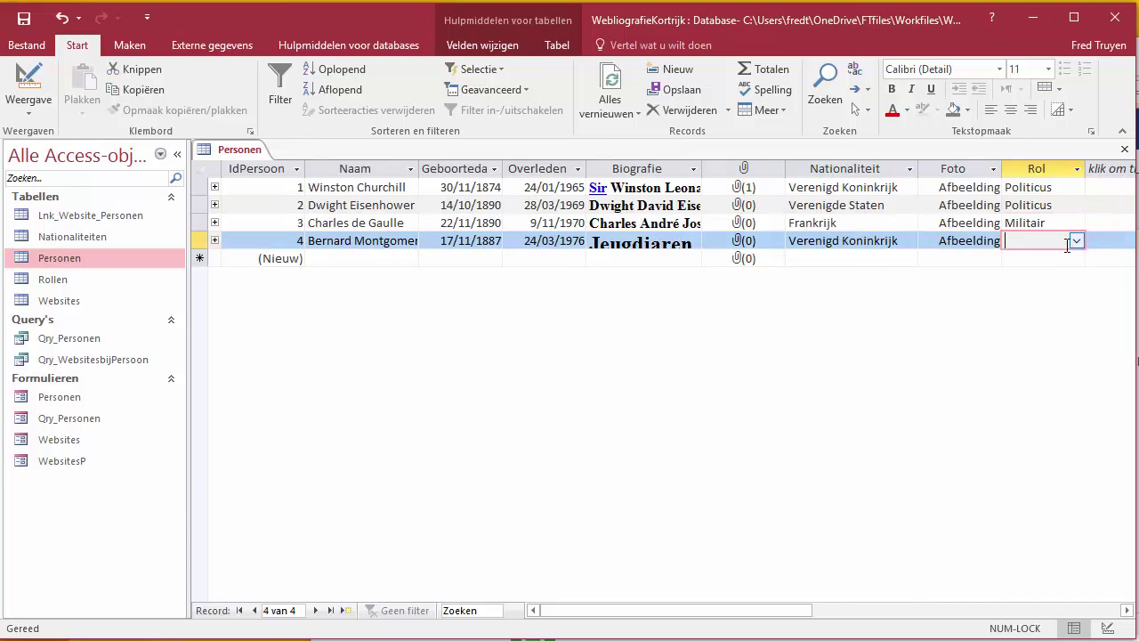
click(1077, 240)
click(1044, 275)
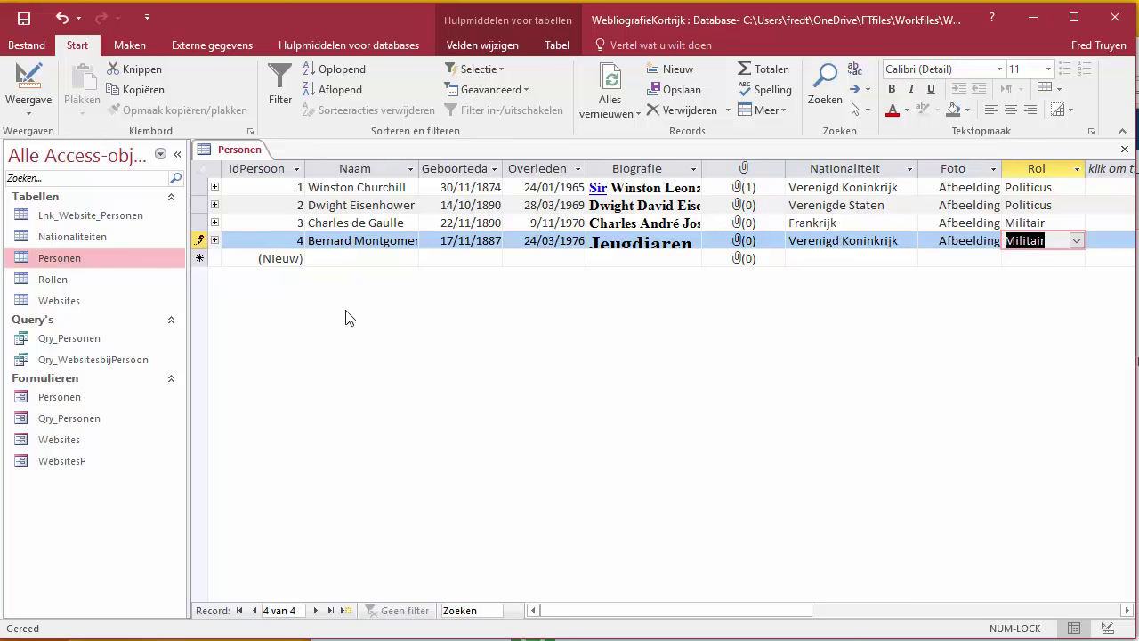
click(1032, 241)
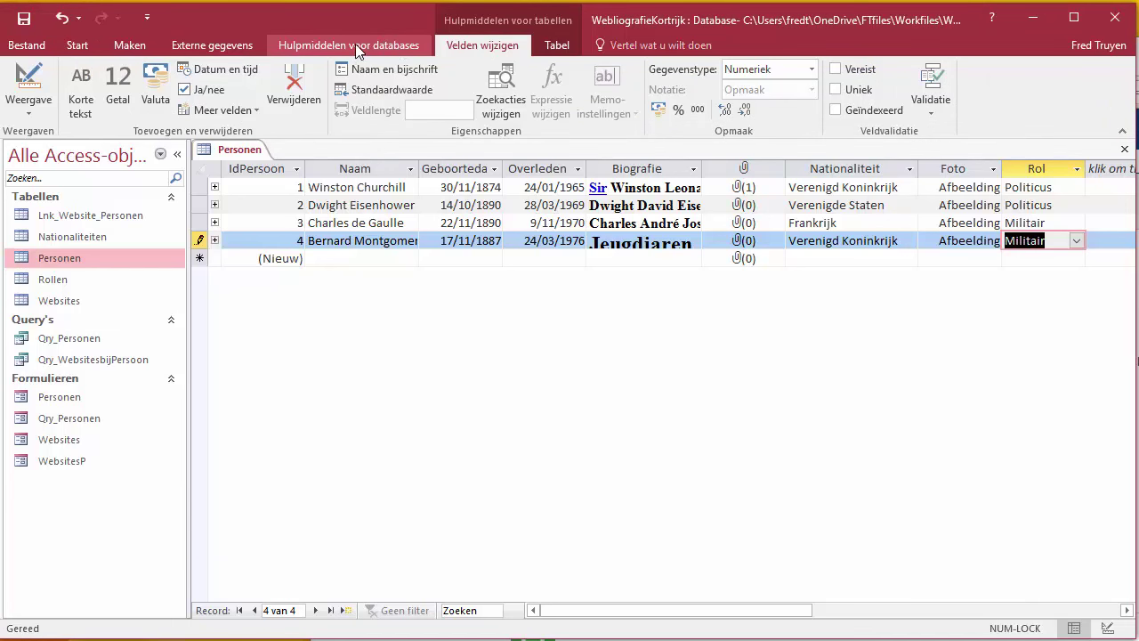
click(385, 46)
Step: Open Relationships and add the Rollen table to the diagram
click(238, 89)
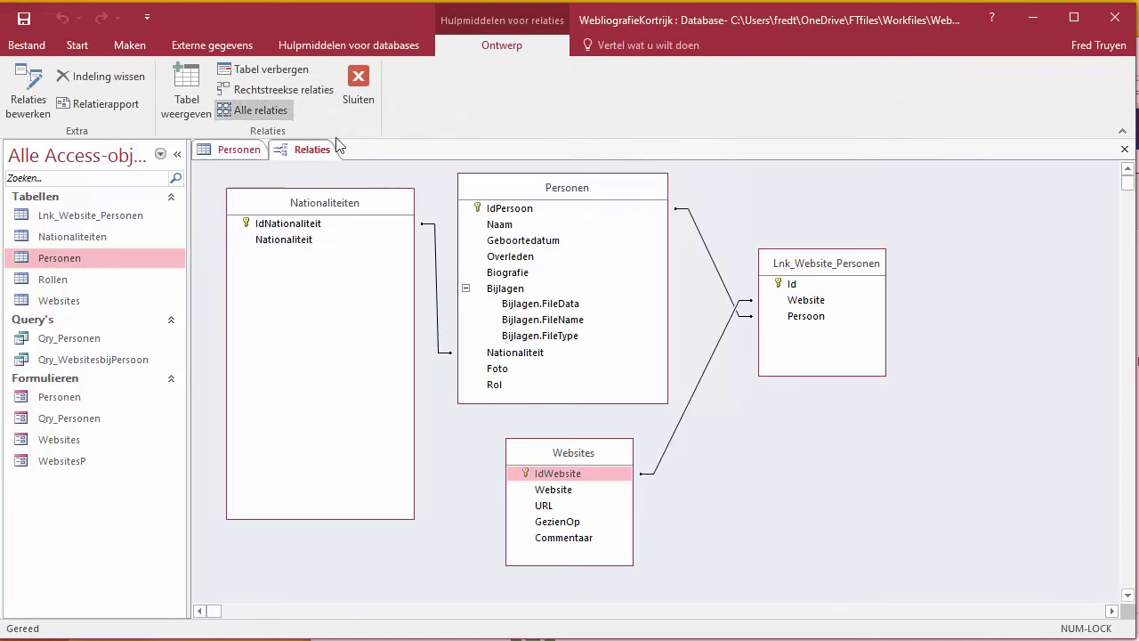
click(202, 94)
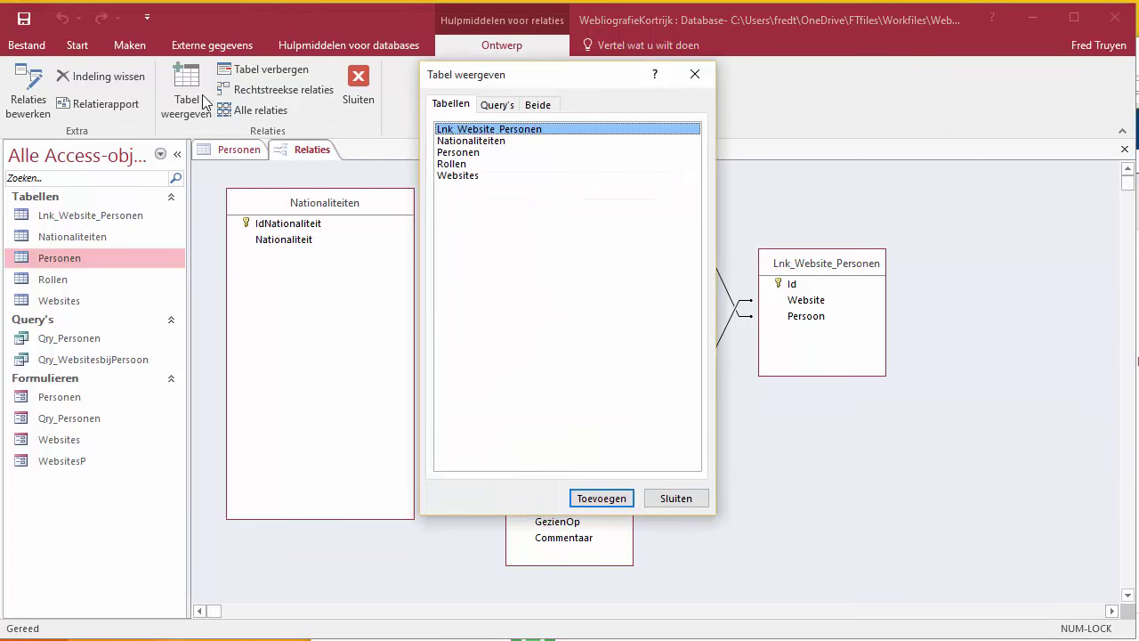
click(468, 166)
click(601, 498)
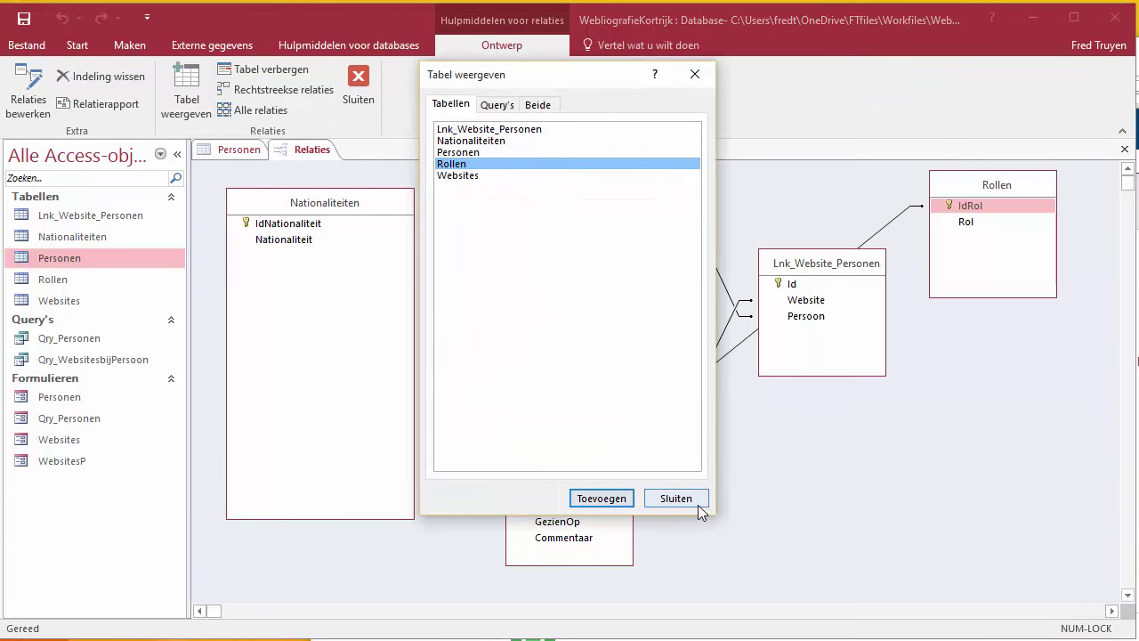
click(675, 498)
Step: Move Rollen to the lower right and select its IdRol key
drag(1000, 198, 1003, 475)
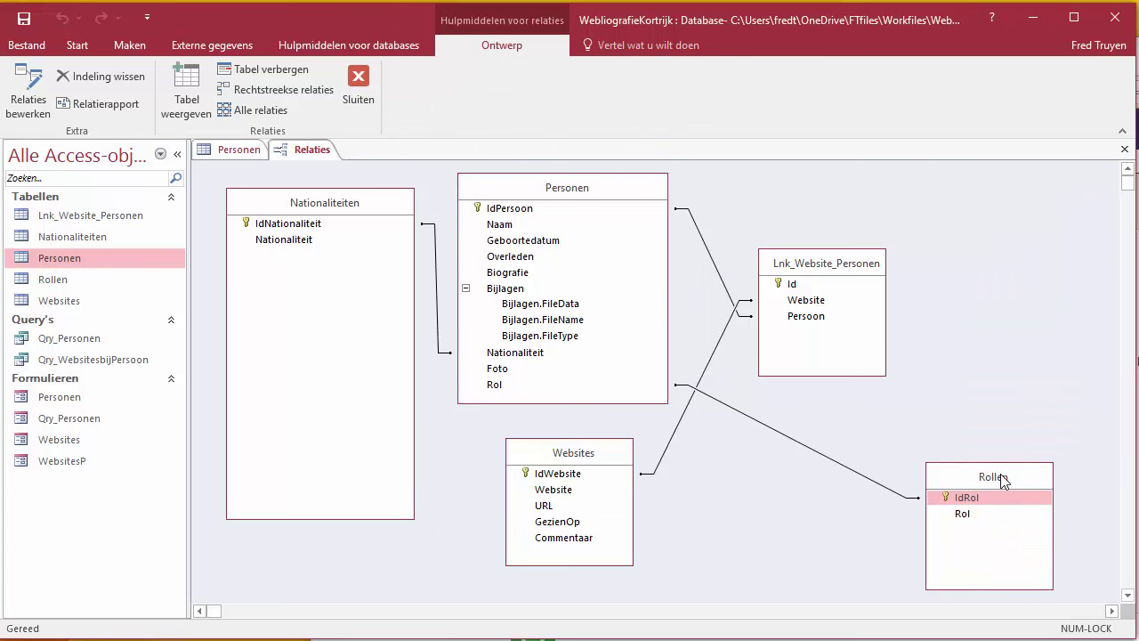
click(959, 499)
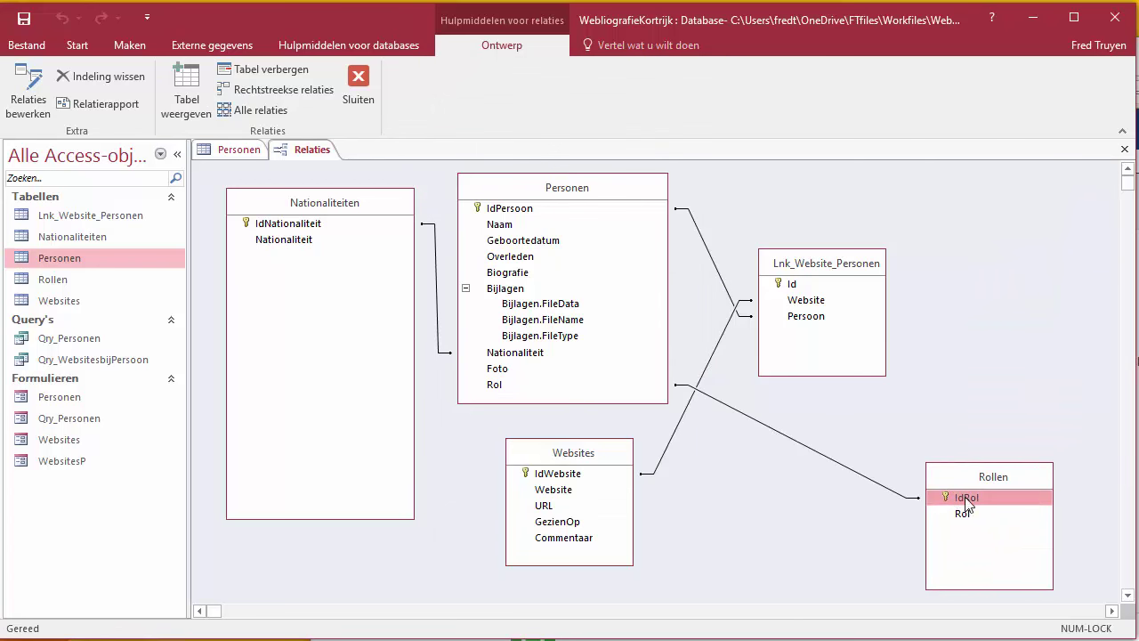
click(884, 487)
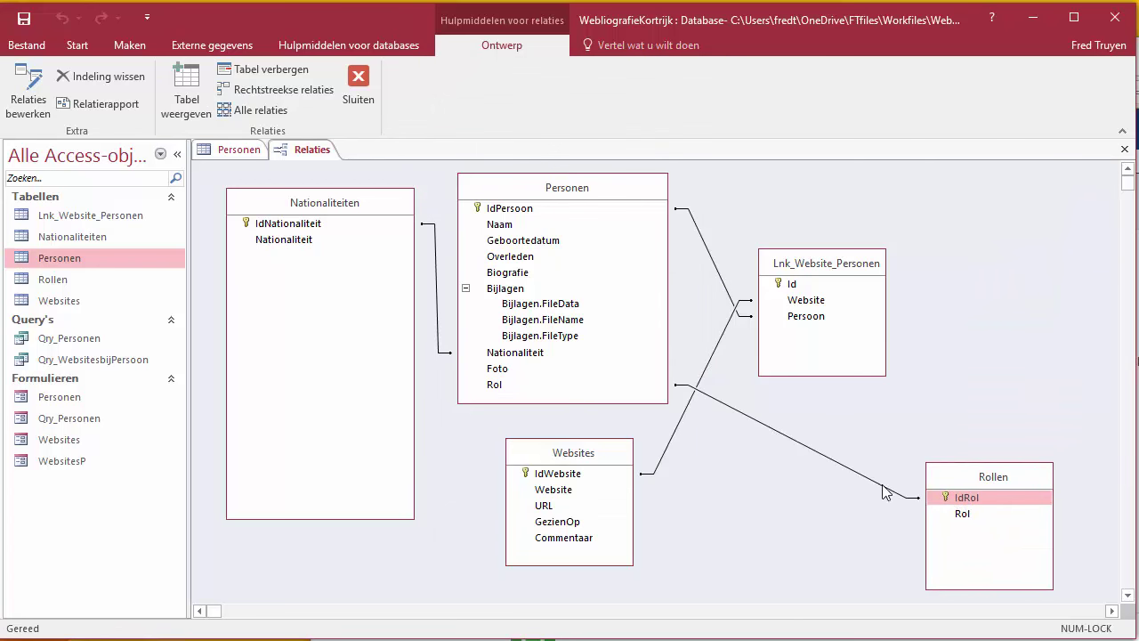
Step: Open the Personen–Rollen relationship and confirm its settings
double_click(811, 457)
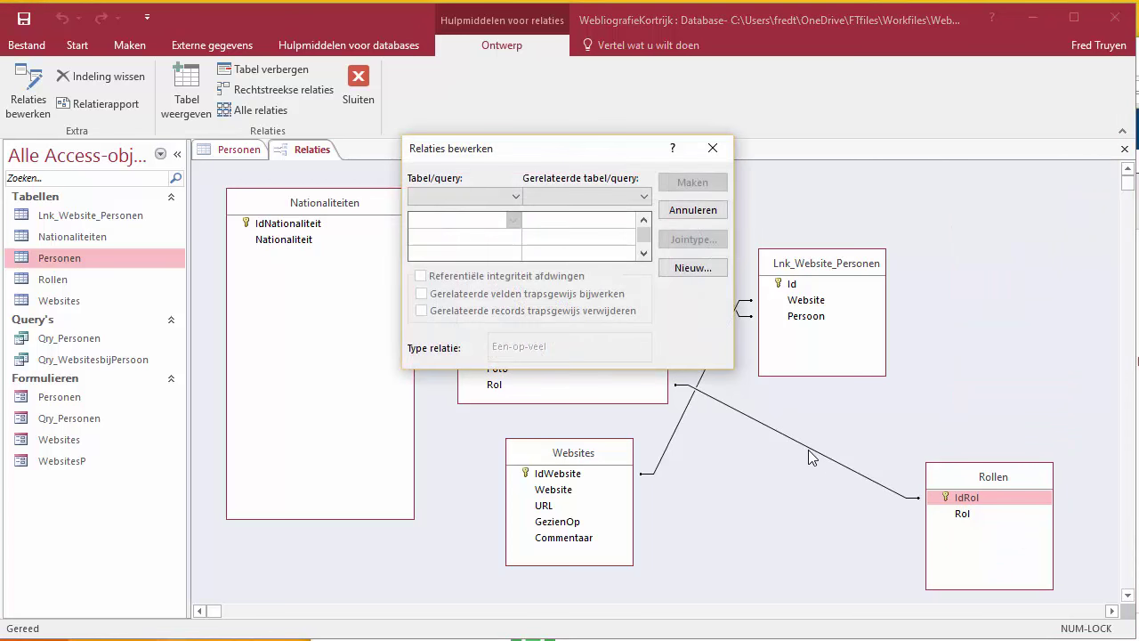
drag(576, 145, 725, 153)
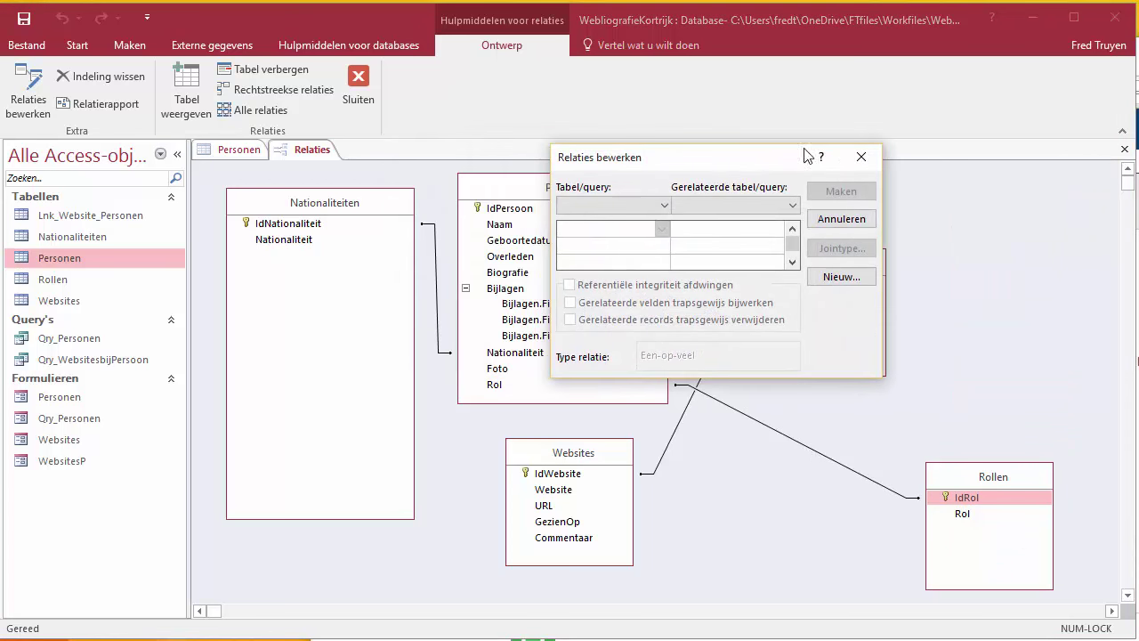
click(865, 158)
double_click(842, 465)
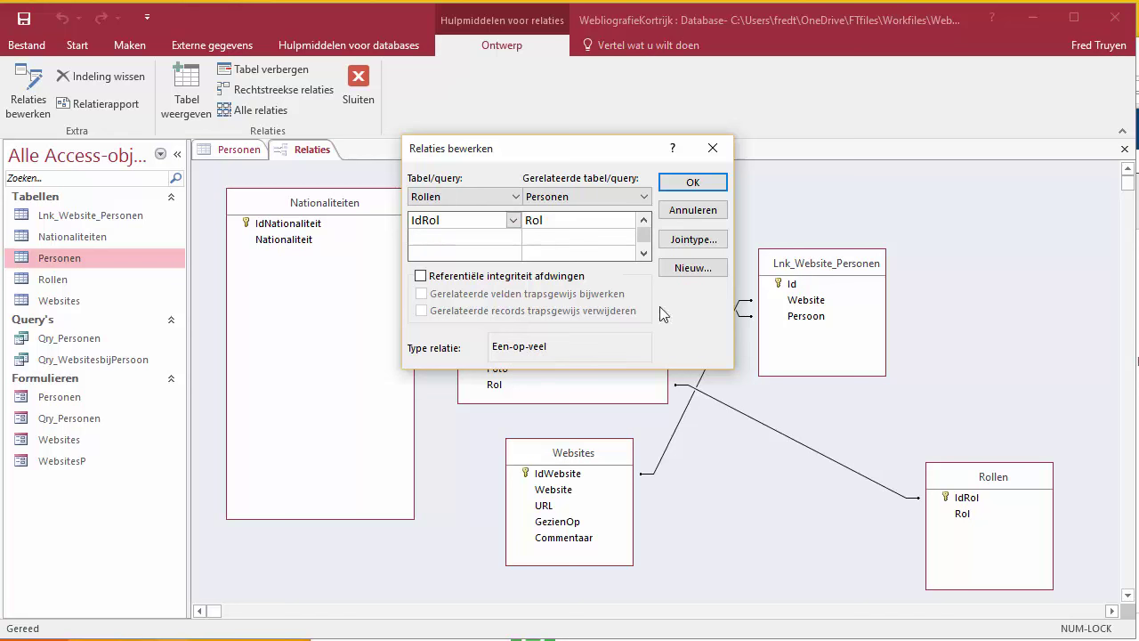
click(679, 183)
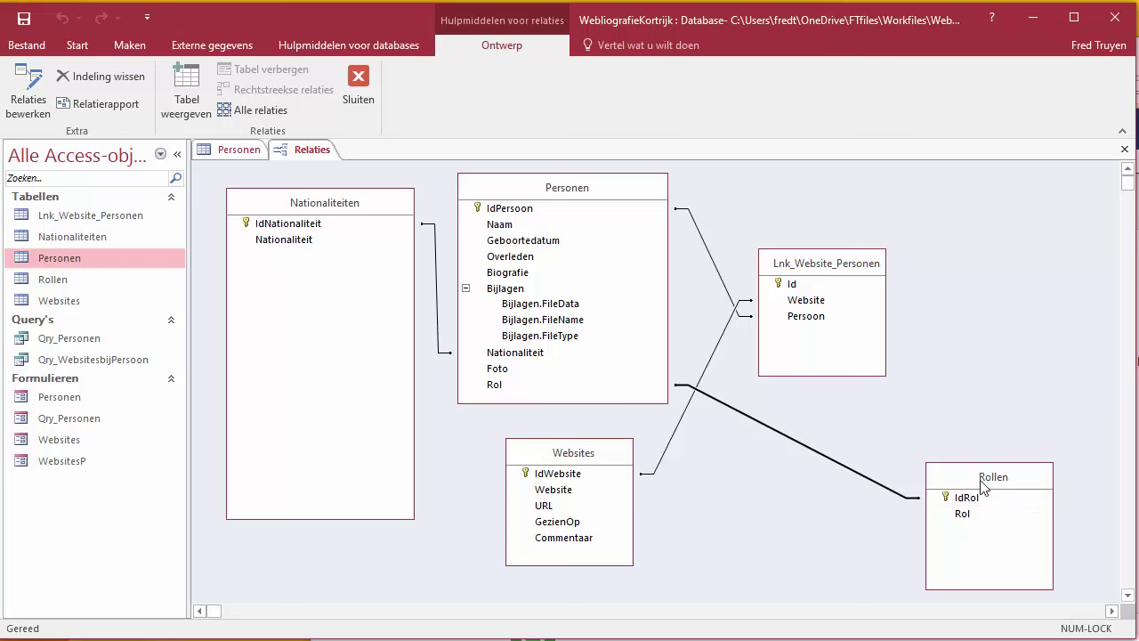
Step: Move Rollen up and left, then close Relationships, saving the layout
drag(982, 477, 882, 449)
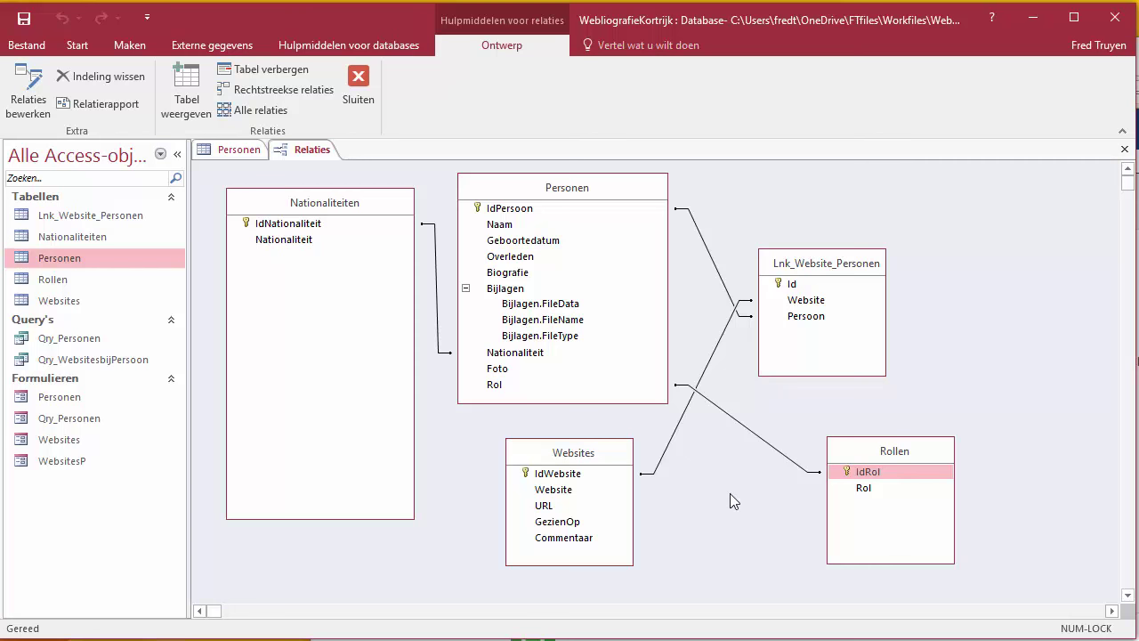
click(358, 89)
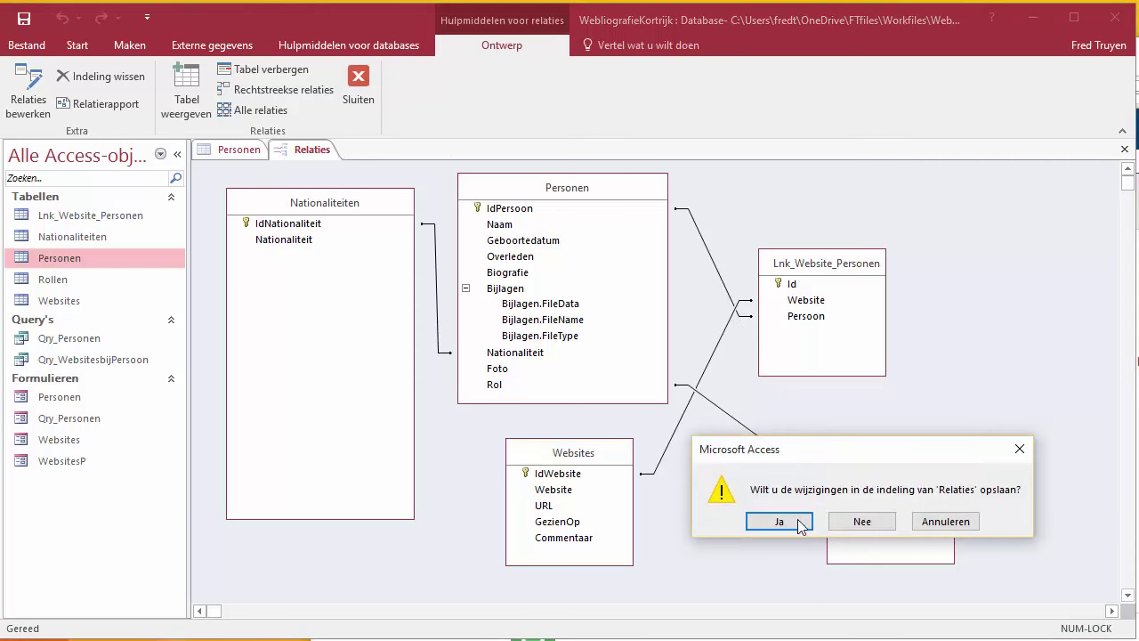
click(800, 522)
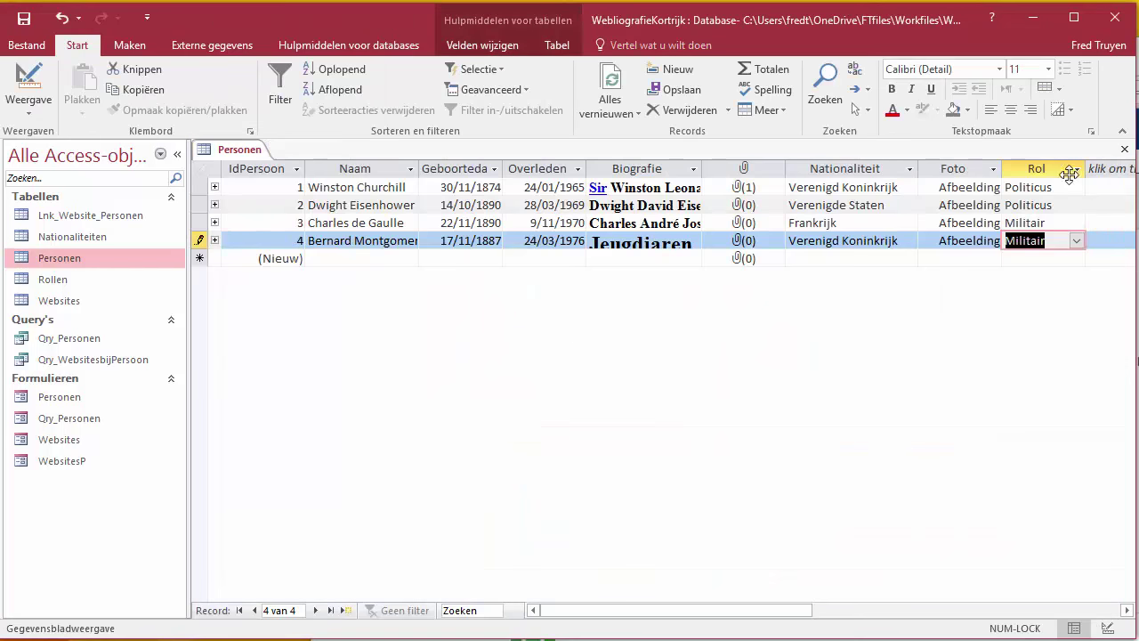
Step: Close Personen and create a new blank table
click(1125, 148)
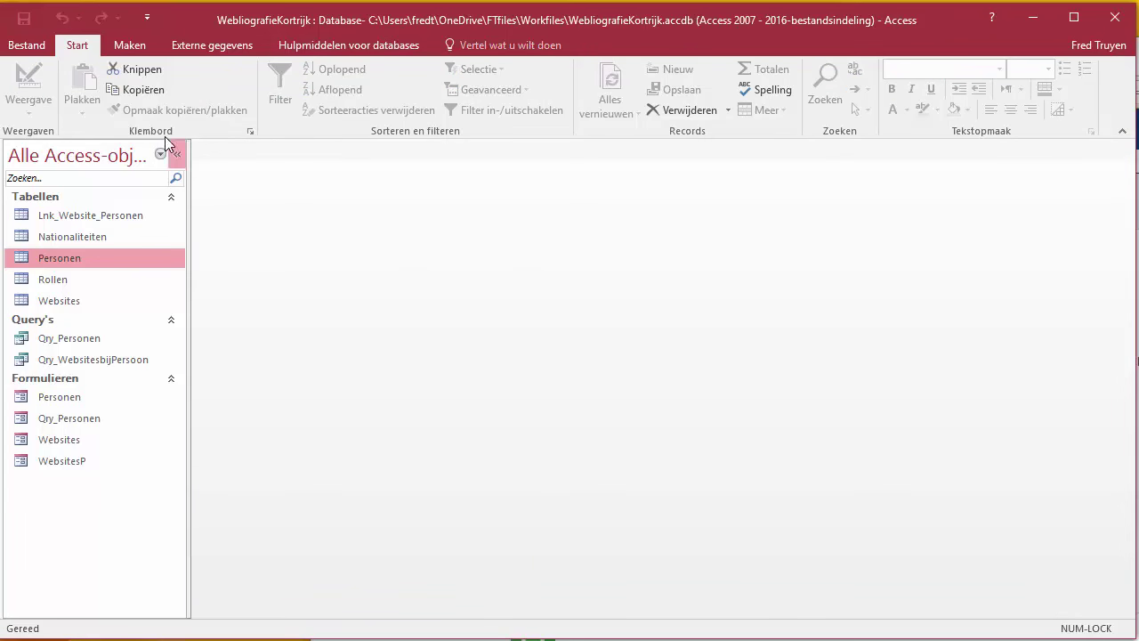
click(125, 49)
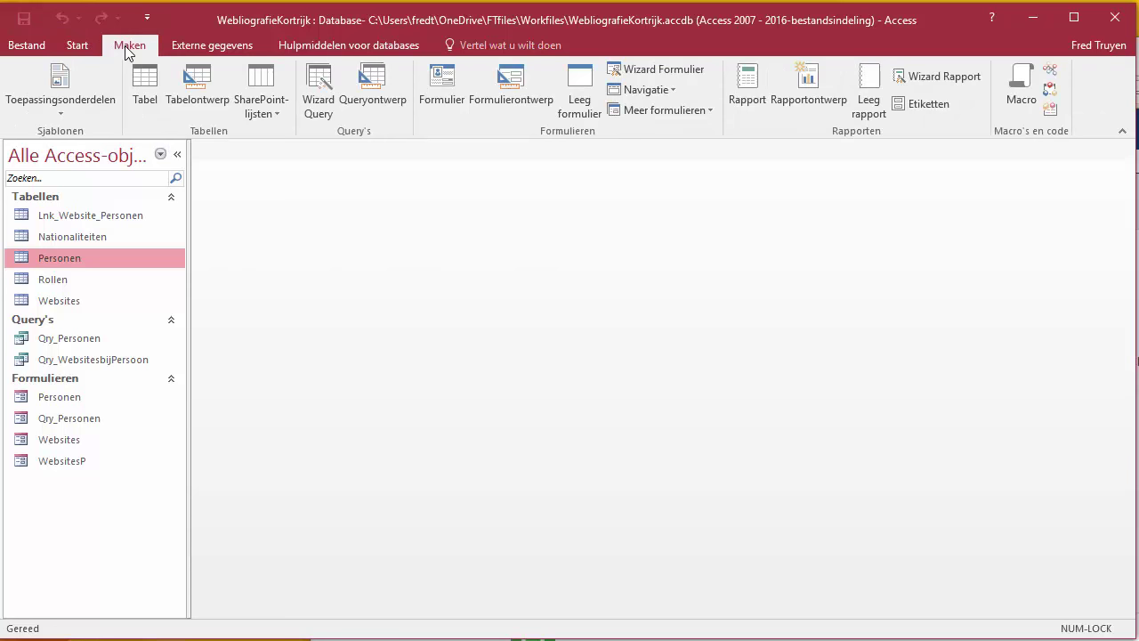
click(146, 102)
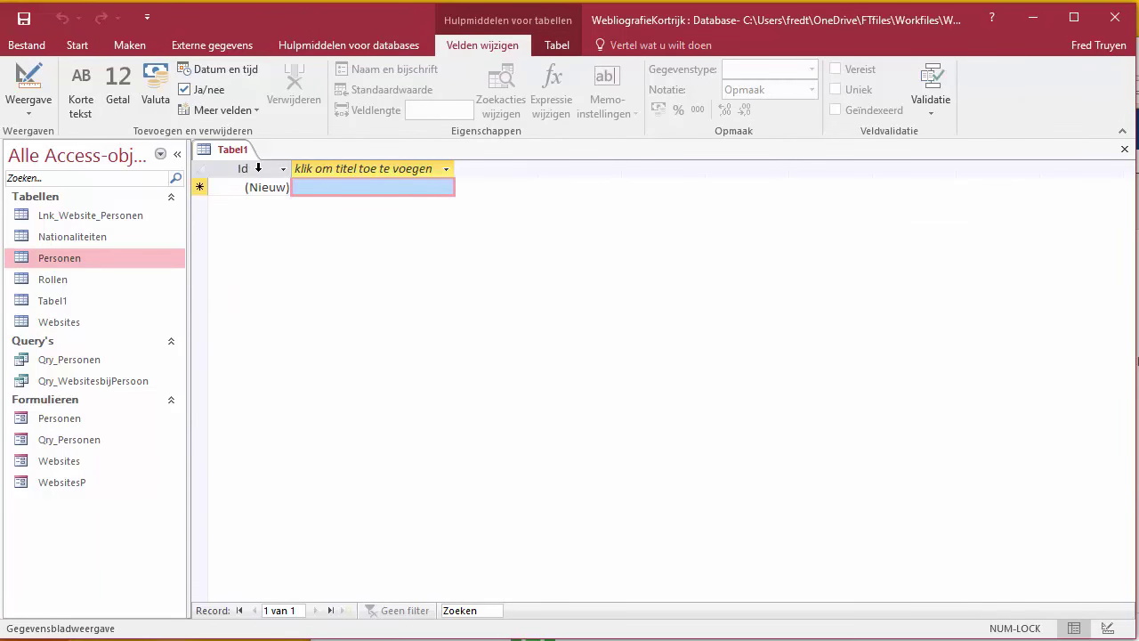
Step: Rename Id to IdBoek and add a Short Text field Titel
click(258, 167)
double_click(254, 169)
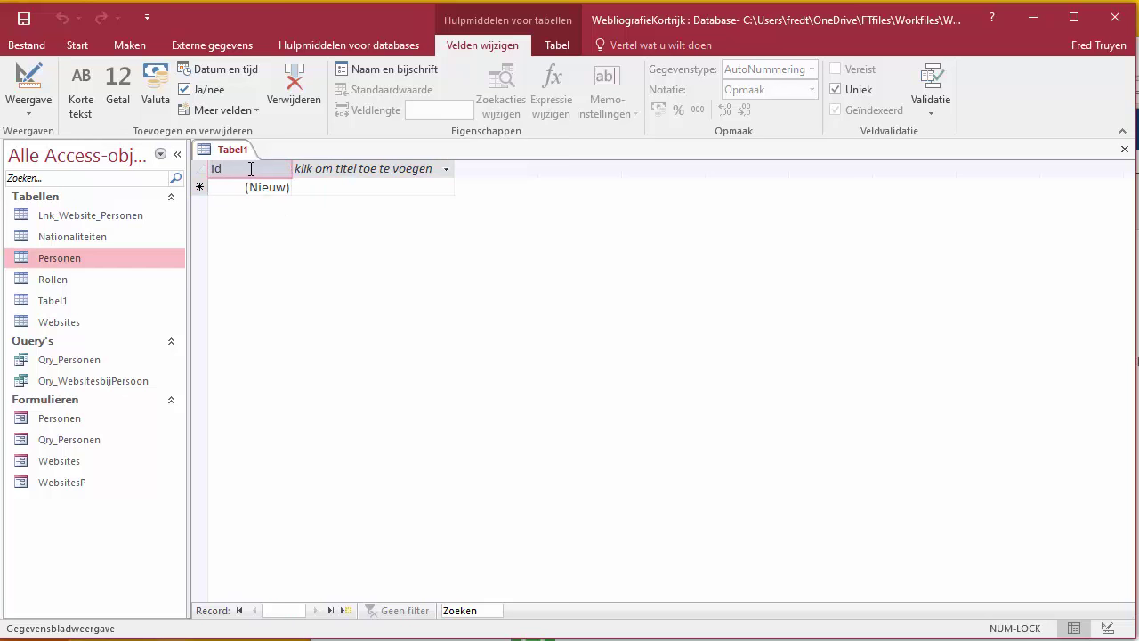
text(Boek)
click(392, 169)
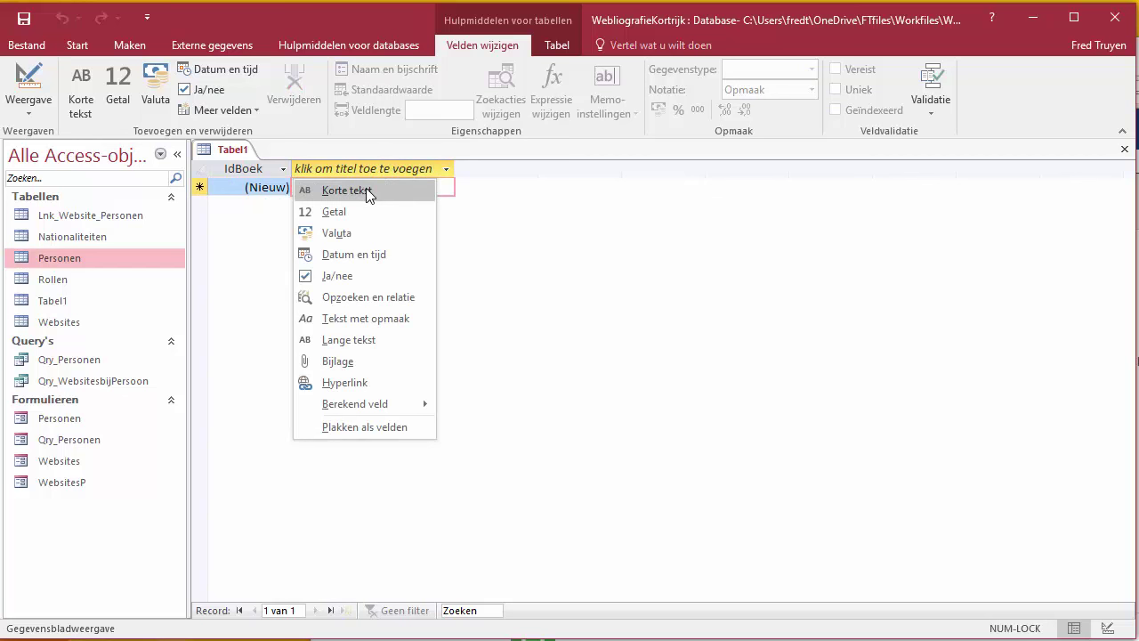
click(366, 189)
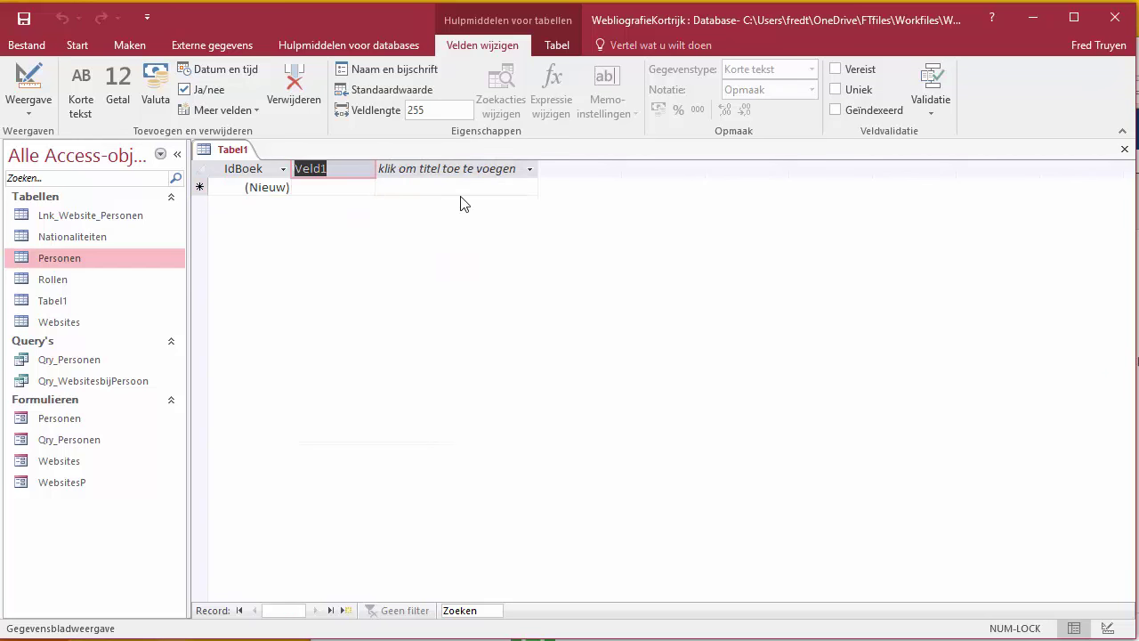
text(Titel)
click(369, 185)
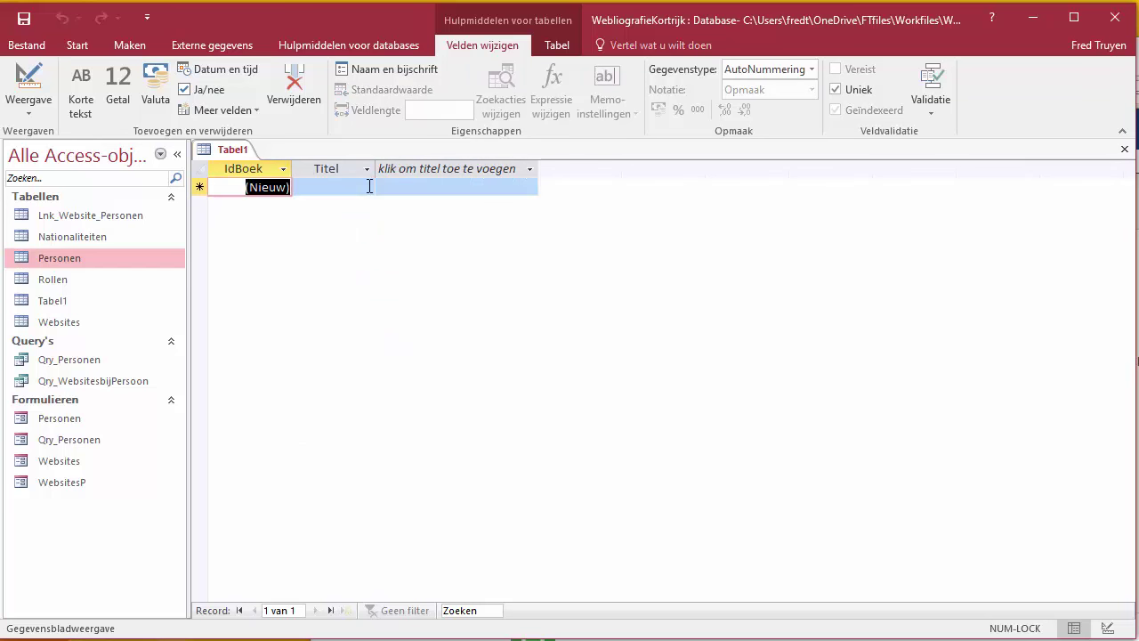
Step: Add Short Text fields Auteur and Jaar
click(431, 167)
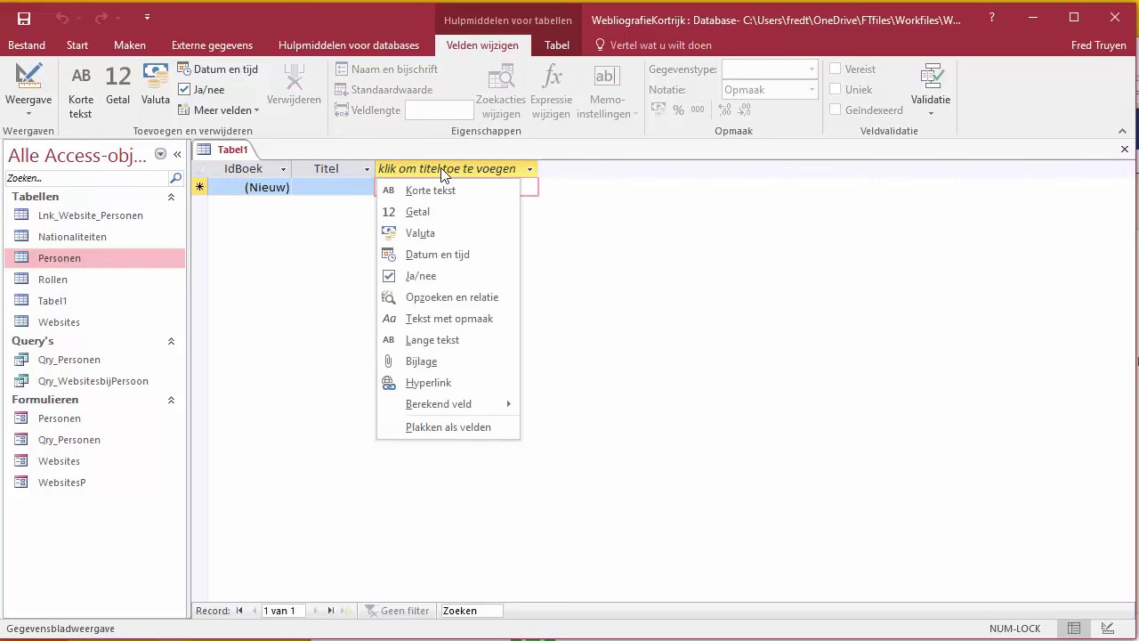
click(431, 190)
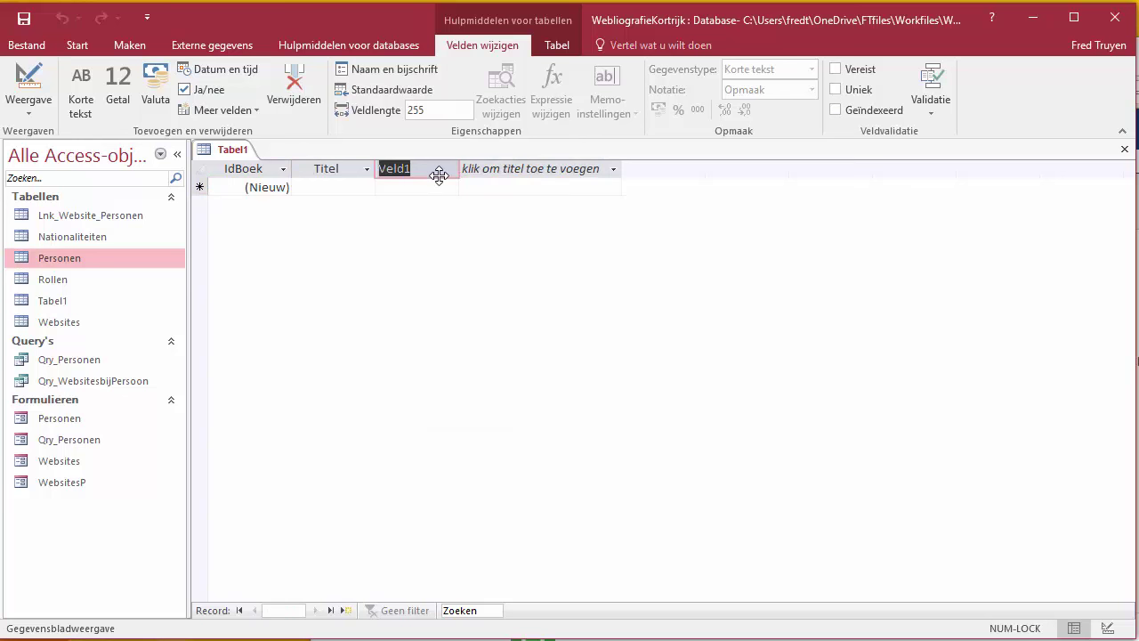
text(Auteur)
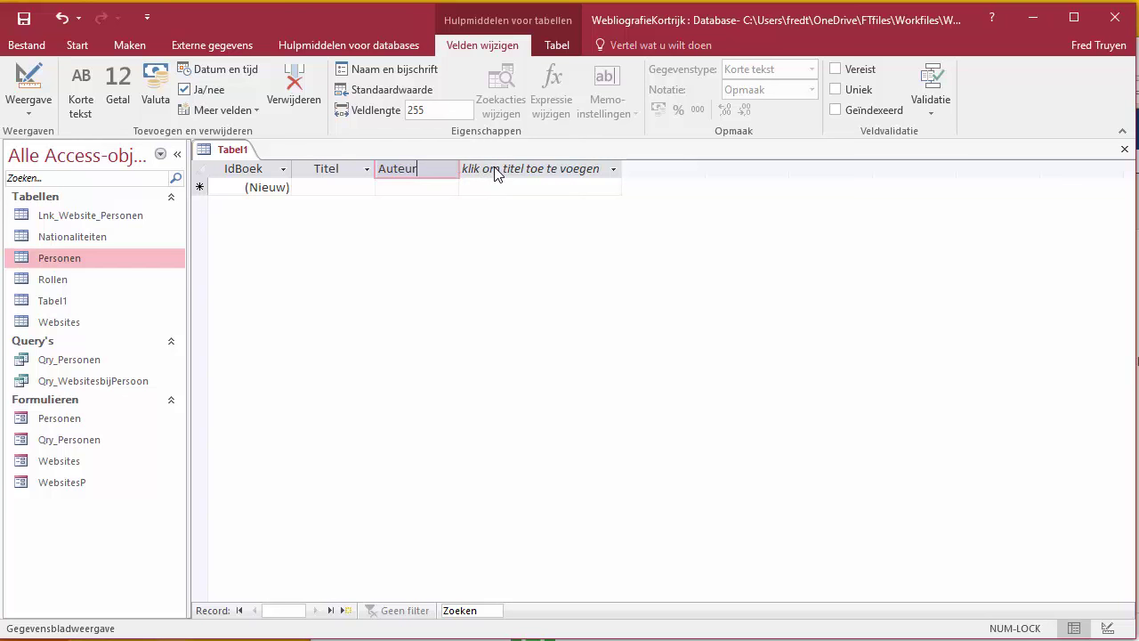
click(496, 173)
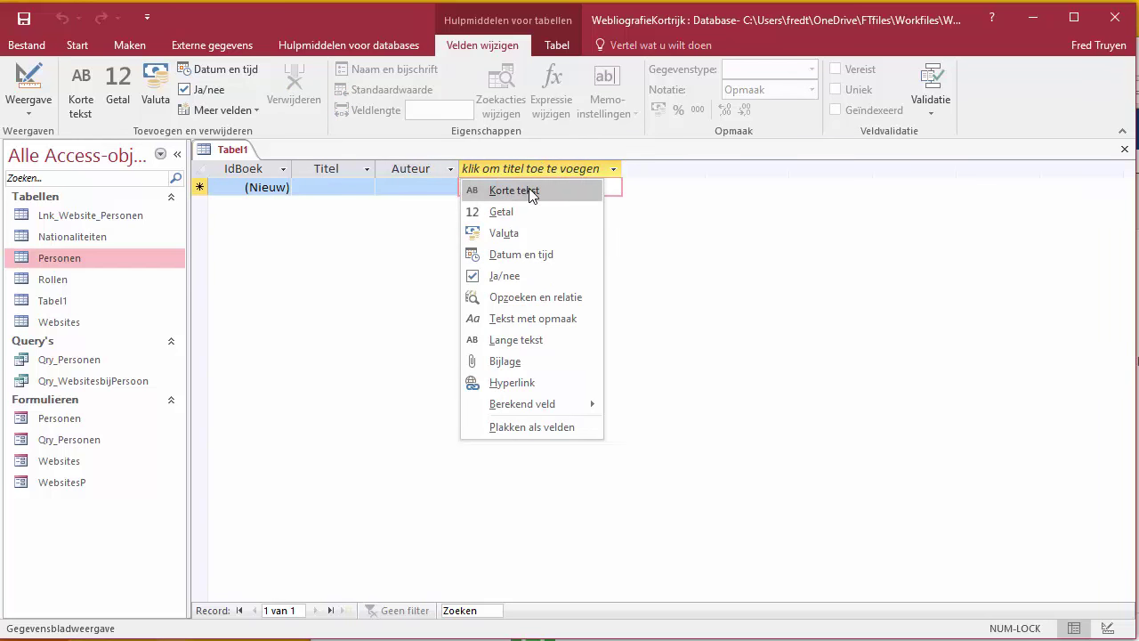
click(529, 189)
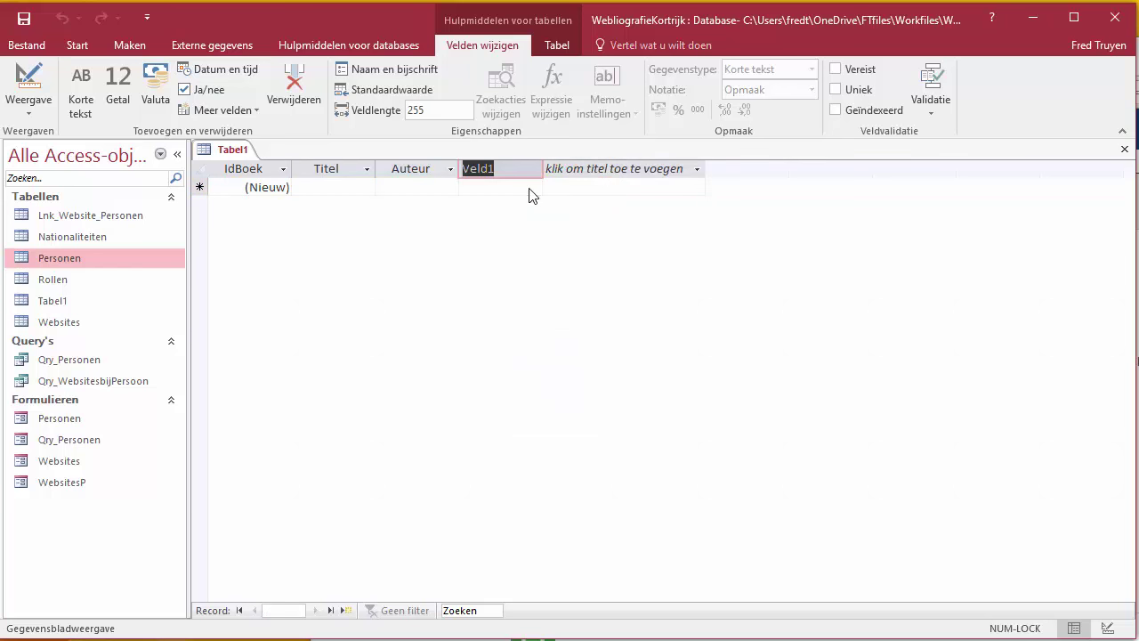
text(Jaar)
click(358, 187)
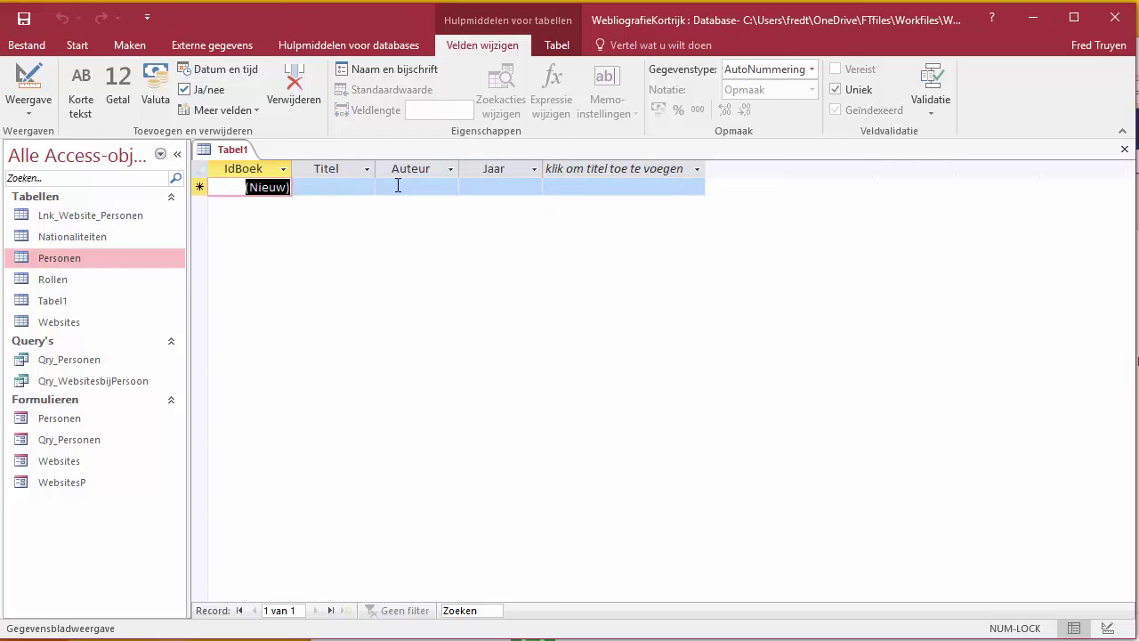
Step: Widen the Jaar, Auteur and Titel columns
click(397, 186)
click(516, 186)
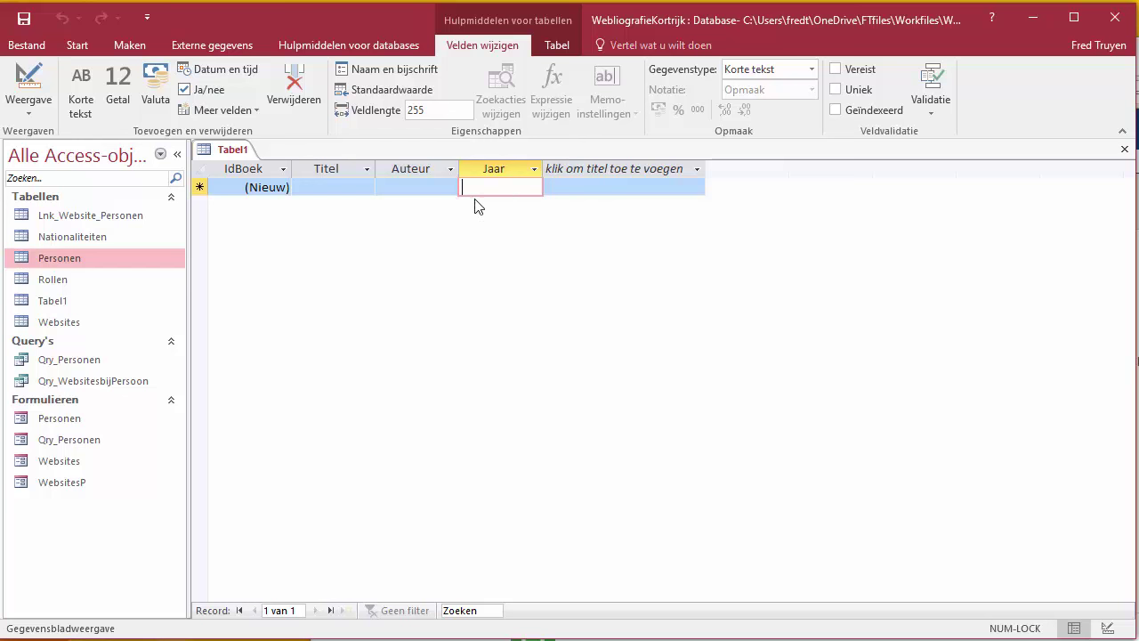
drag(544, 171, 560, 171)
click(574, 169)
click(457, 165)
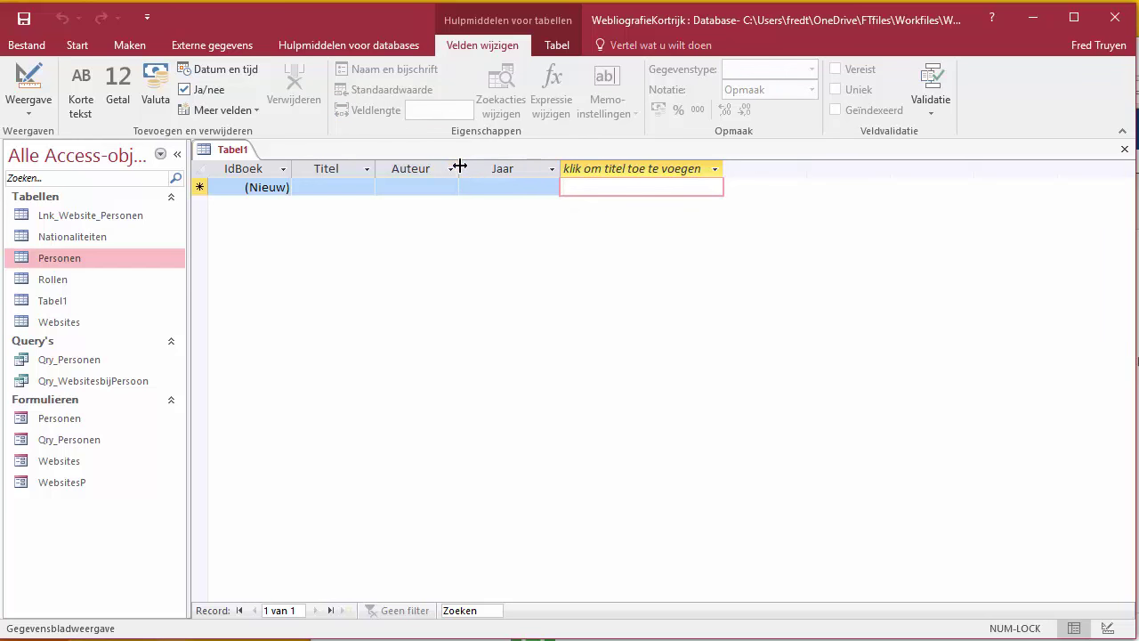
drag(457, 167, 513, 165)
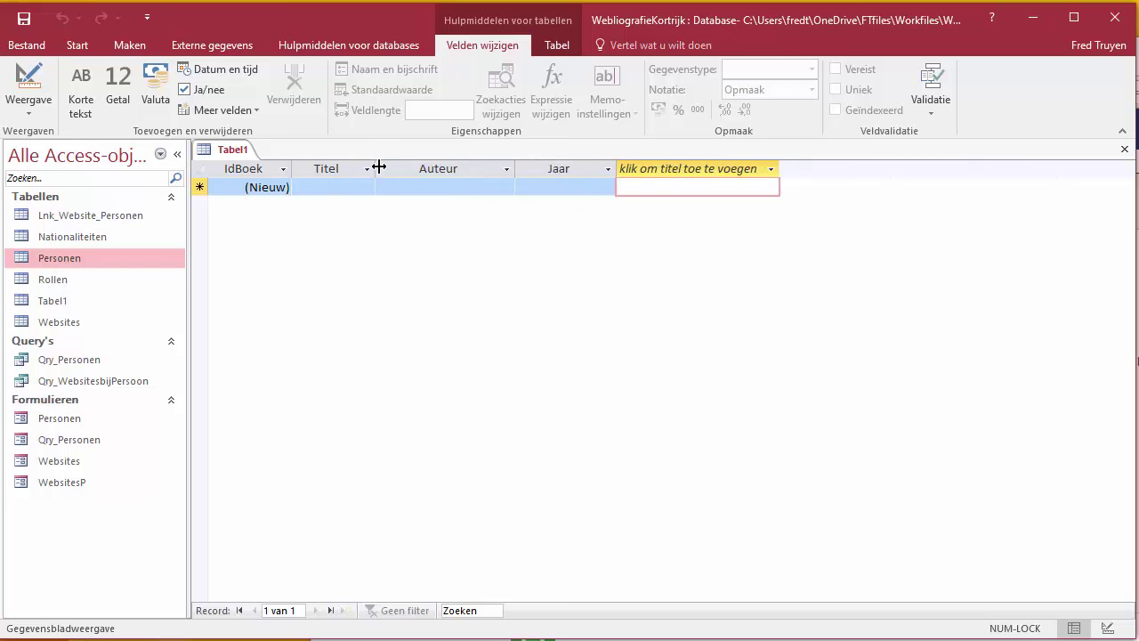
drag(377, 168, 480, 167)
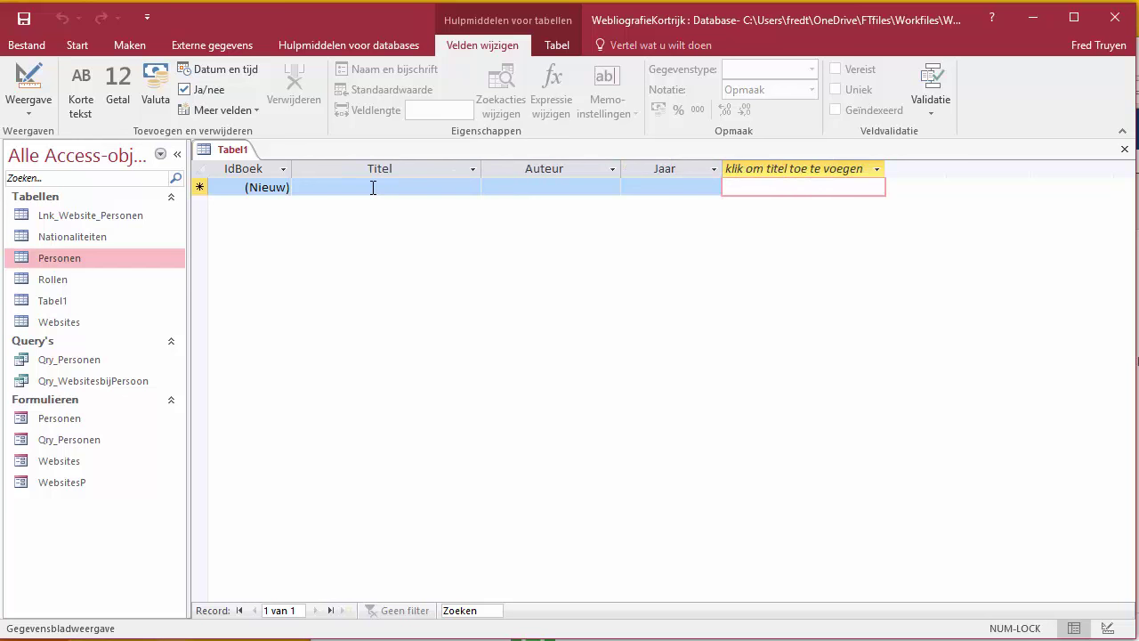
click(373, 186)
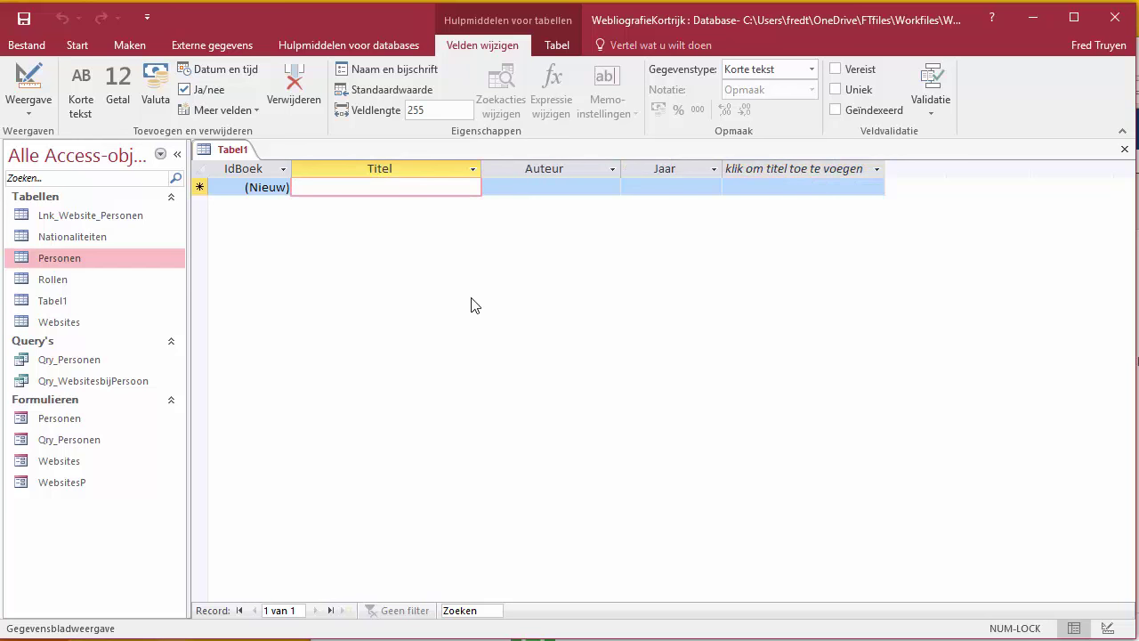
Step: Enter the book 'Montgomey: een militair genie' with its author and year 1965
text(Mo)
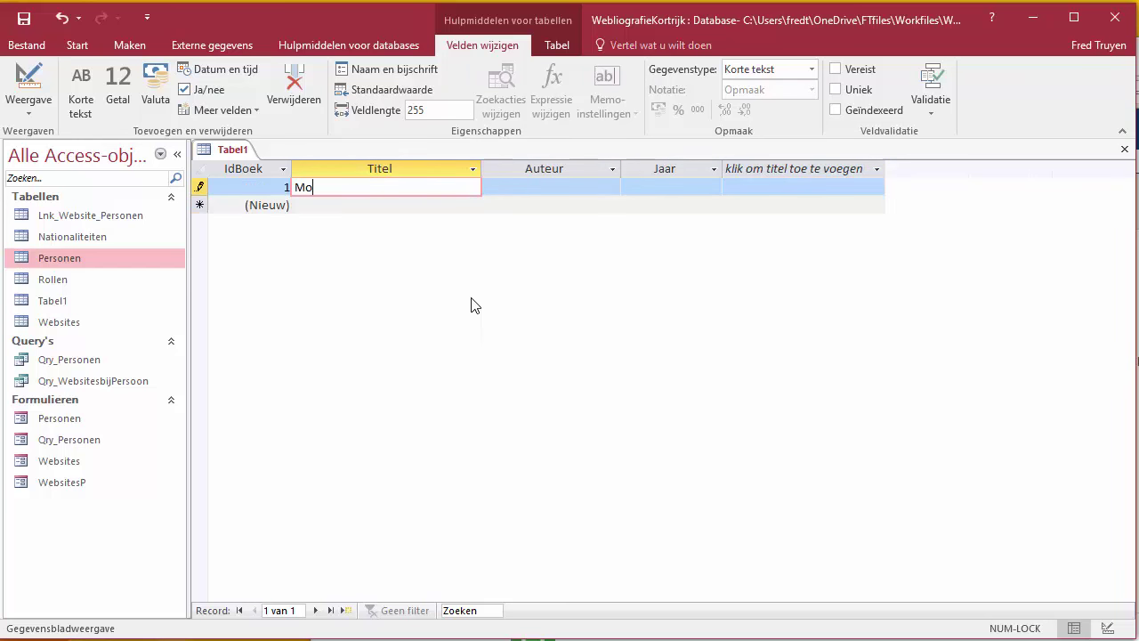
text(ntgomey: een militai)
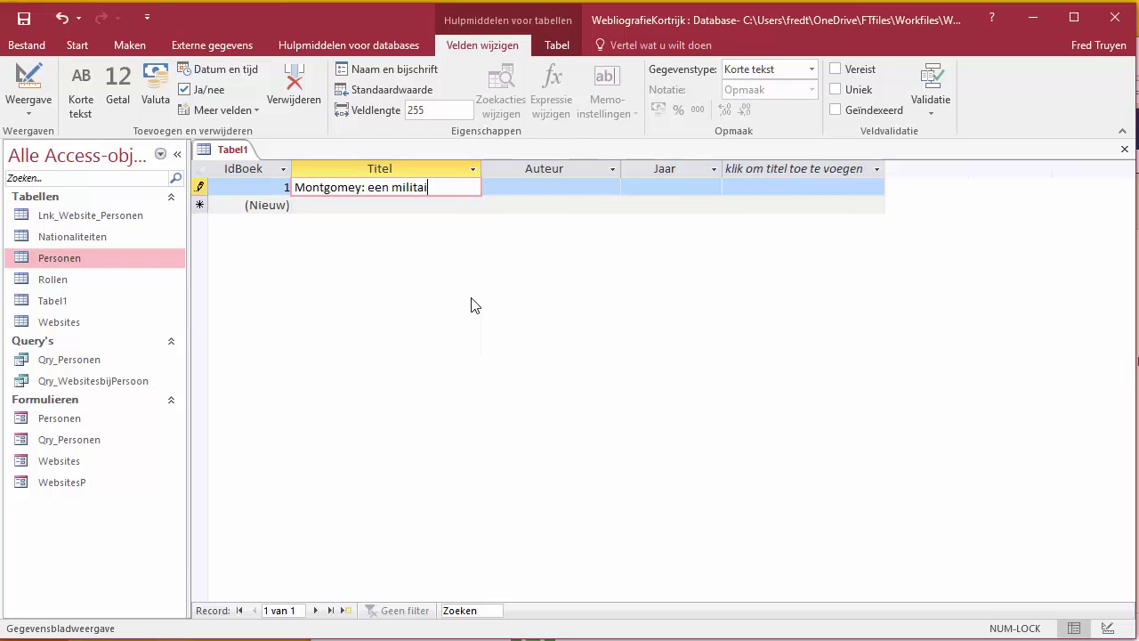
text(r genie)
key(Tab)
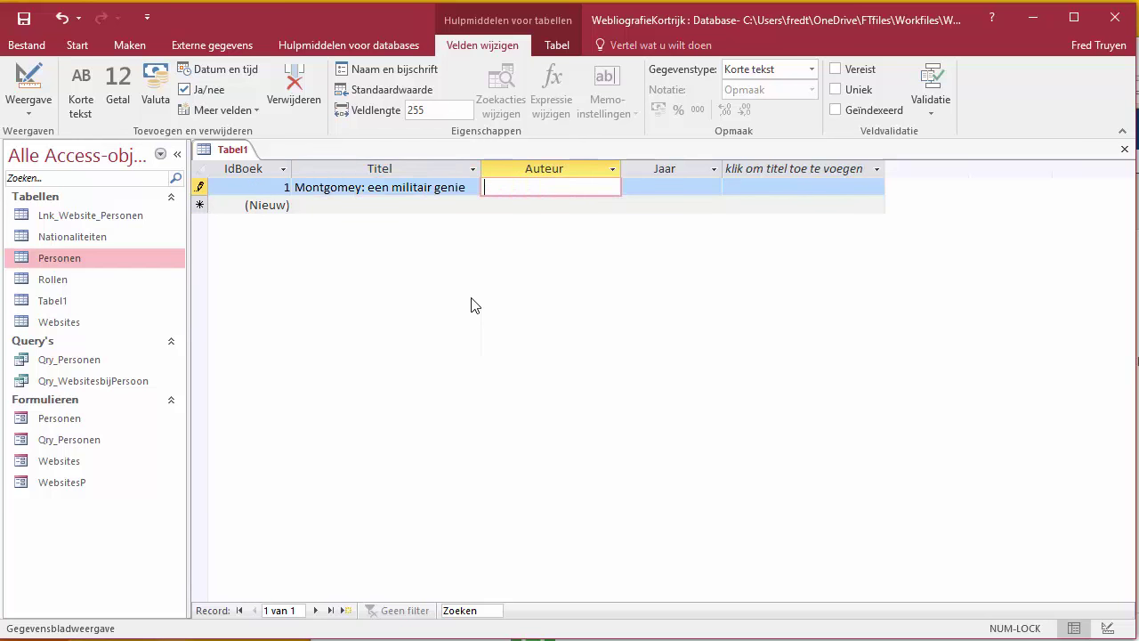
text(Jan Jannssens)
key(Tab)
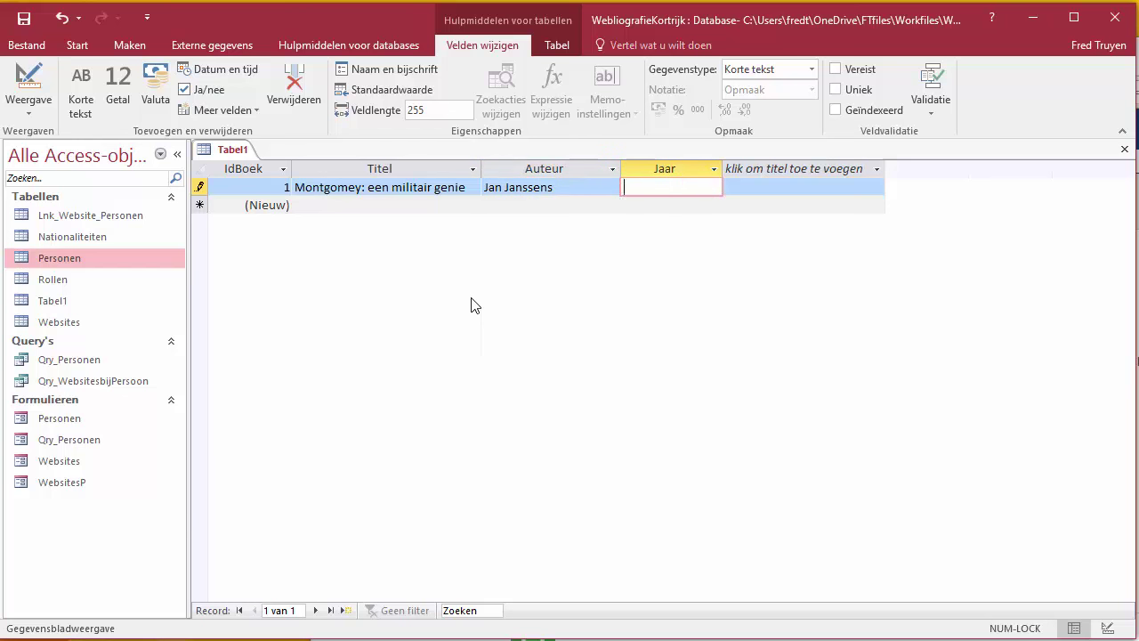
text(1965)
click(327, 205)
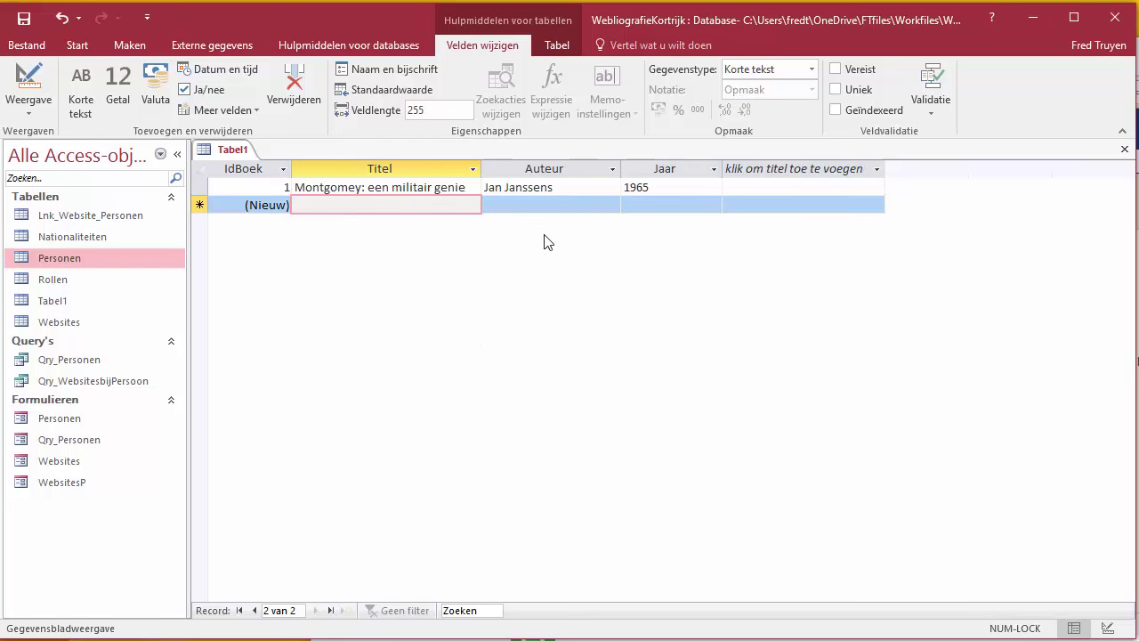
Step: Enter 'Biografie Eisenhower' with its author and year 1972
text(Biografie)
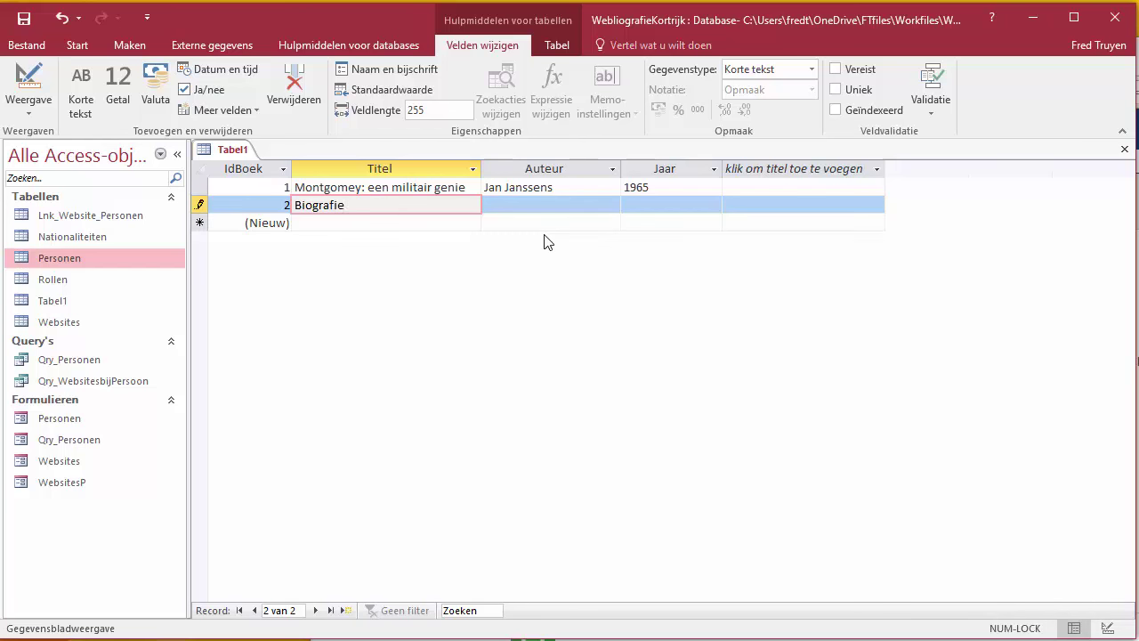
text( Eisenhower)
key(Tab)
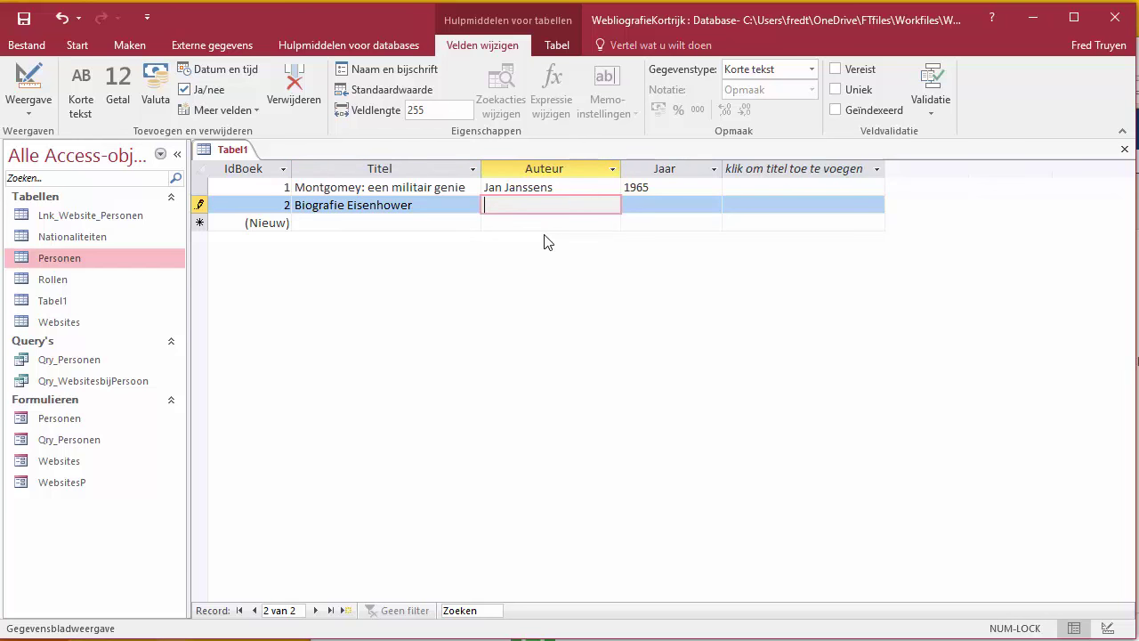
key(Tab)
text(1)
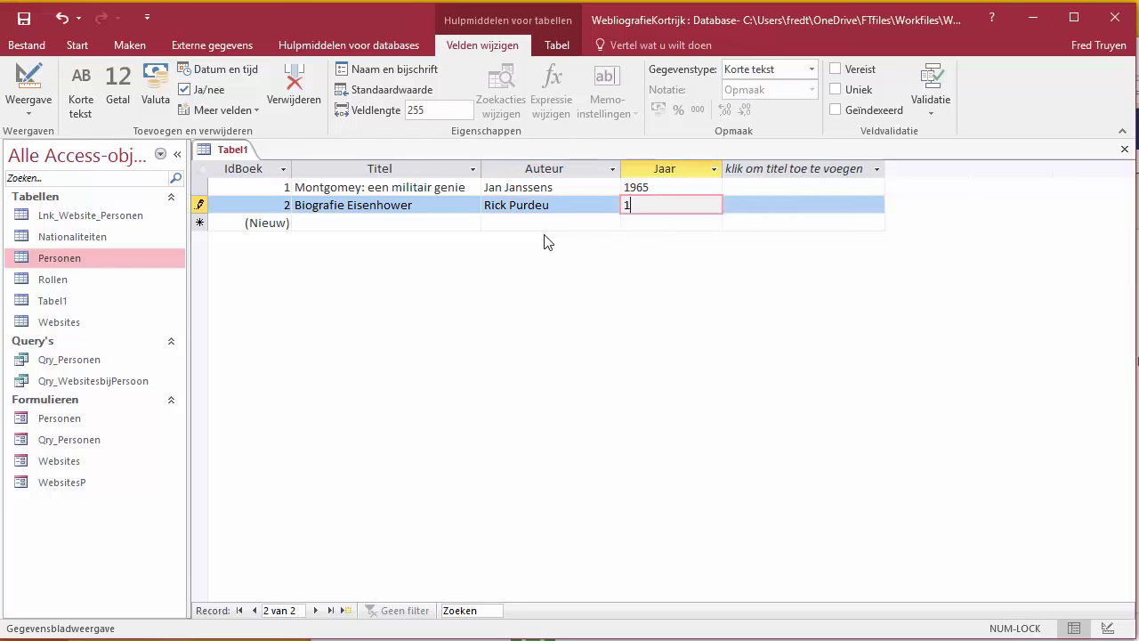
text(972)
Step: Start a new record titled 'Winston Chruchill: de juiste man op het juiste moment'
key(Down)
key(Left)
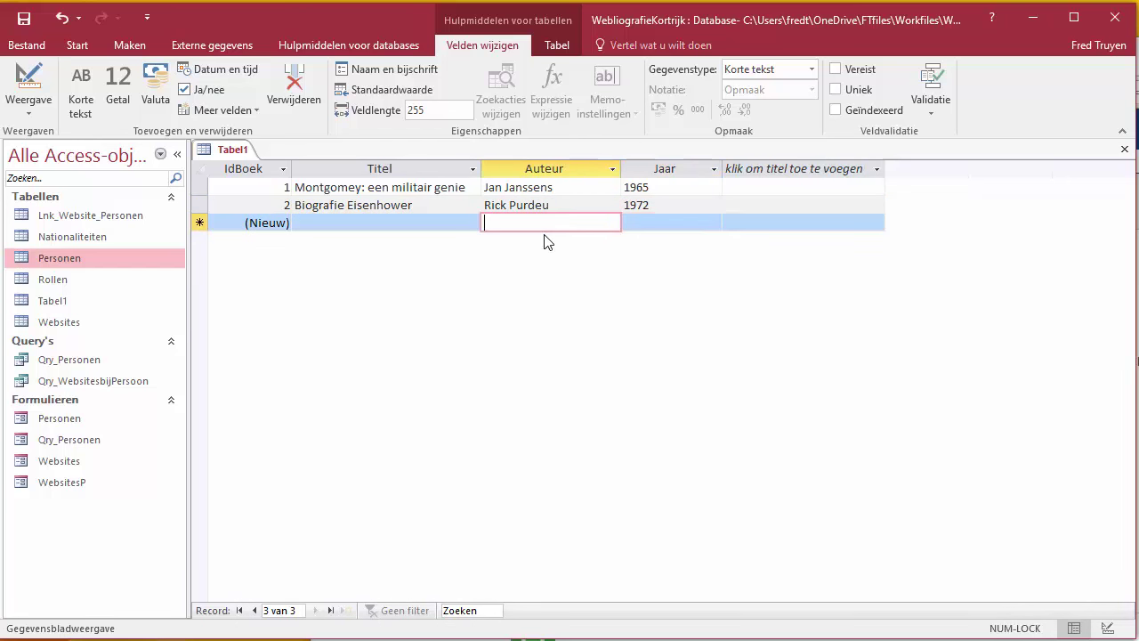
key(Left)
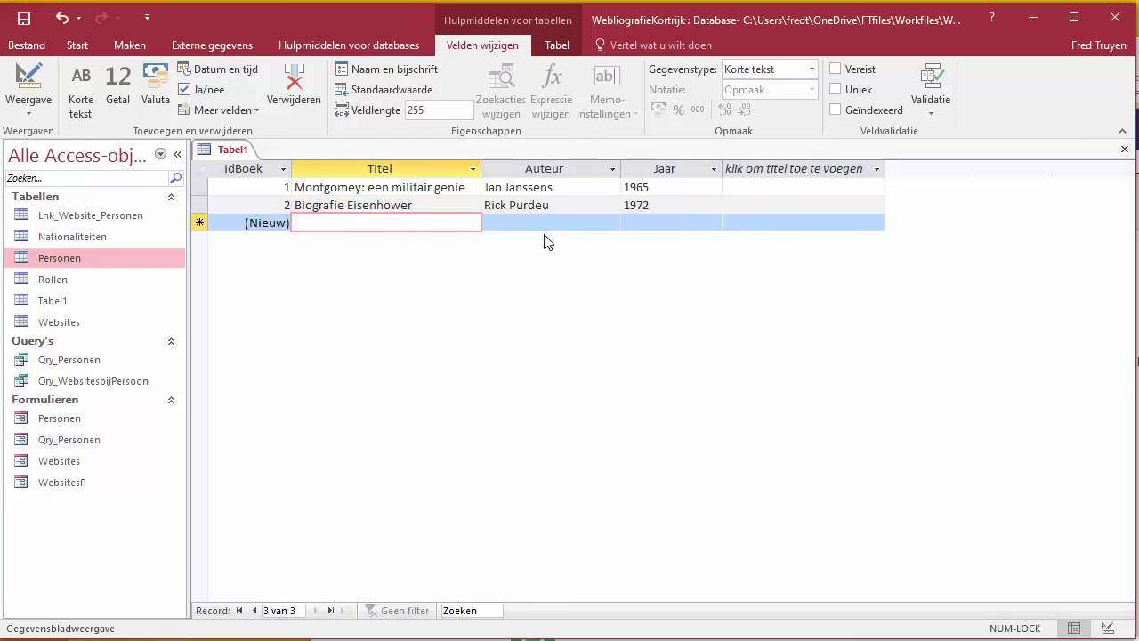
text(Winston )
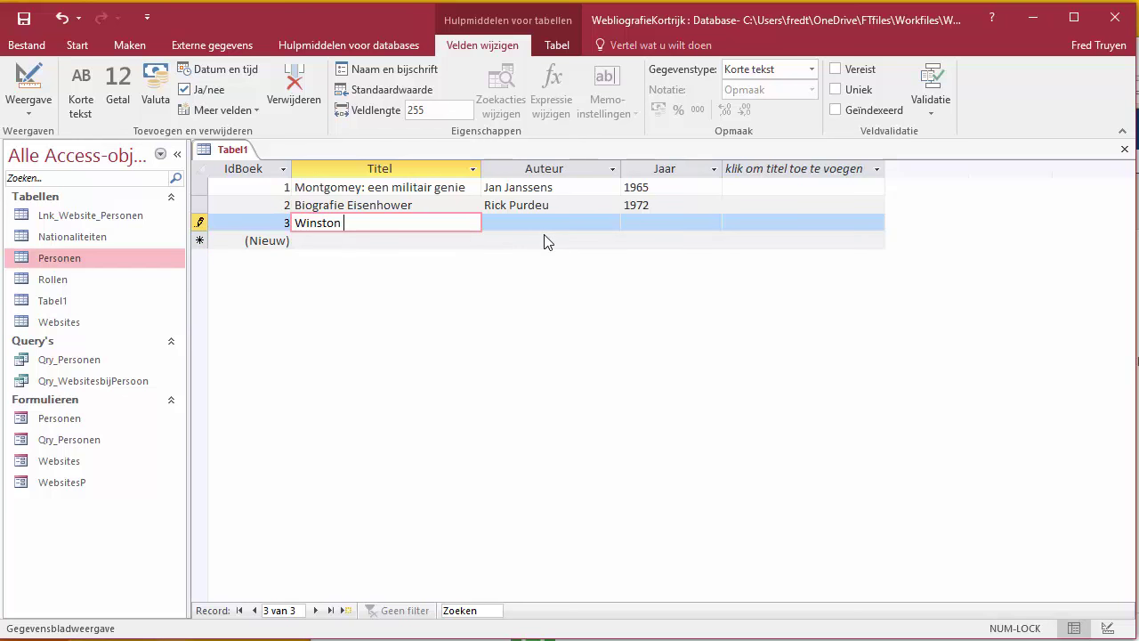
text(Chruchill: de juiste man op het j)
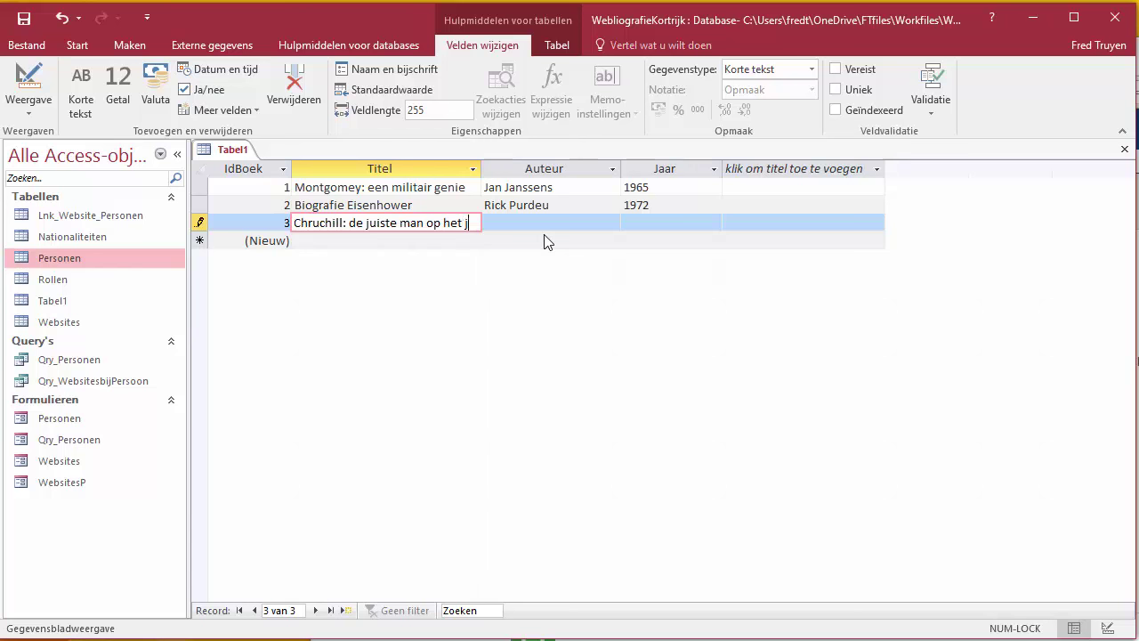
text(uiste moment)
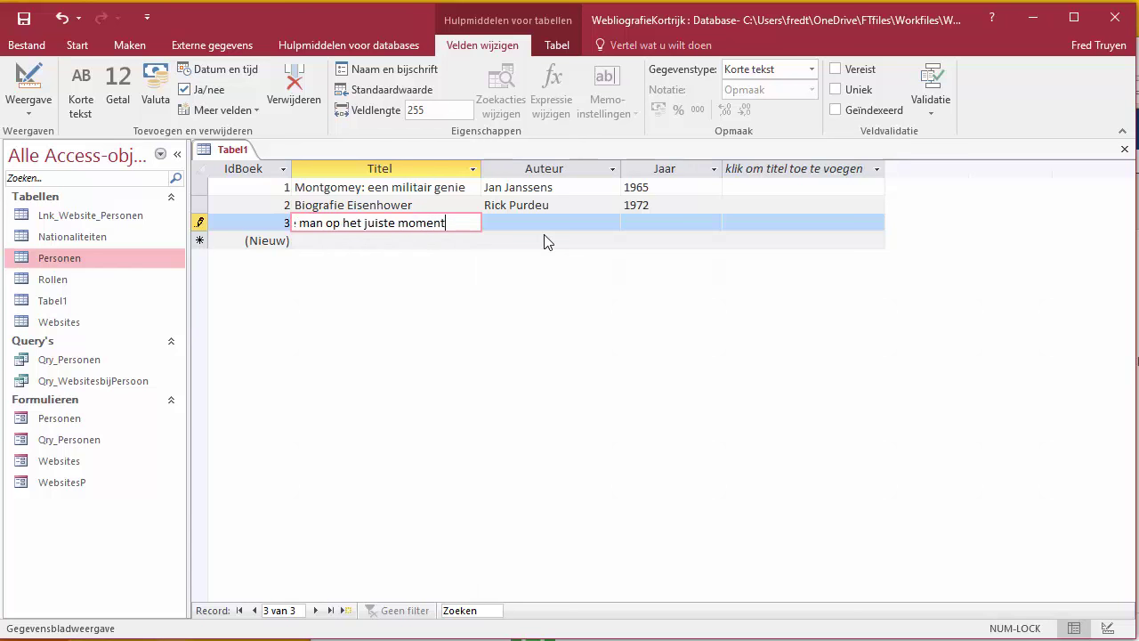
Step: Correct the third title to Churchill and enter that book's author and year 1966
key(Tab)
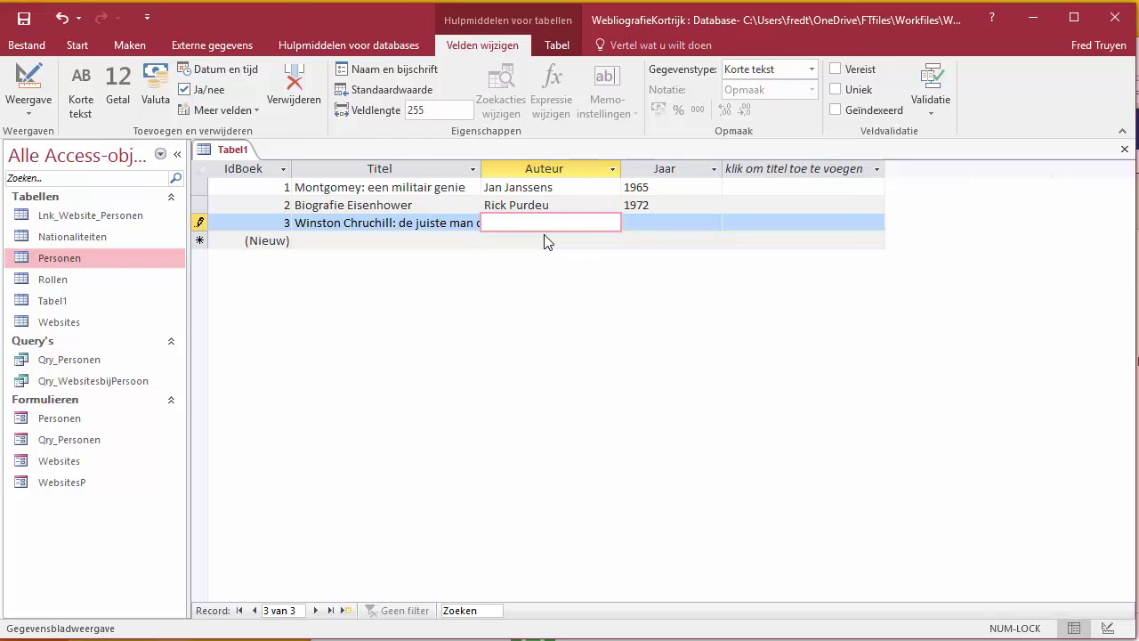
click(364, 223)
key(BackSpace)
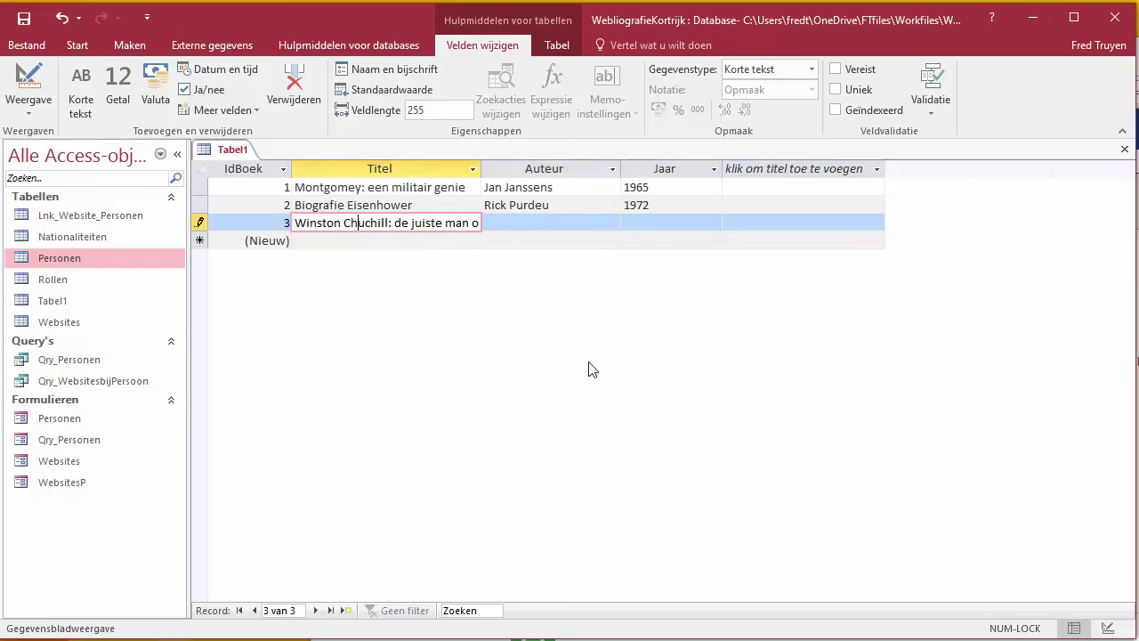
text(r)
click(597, 223)
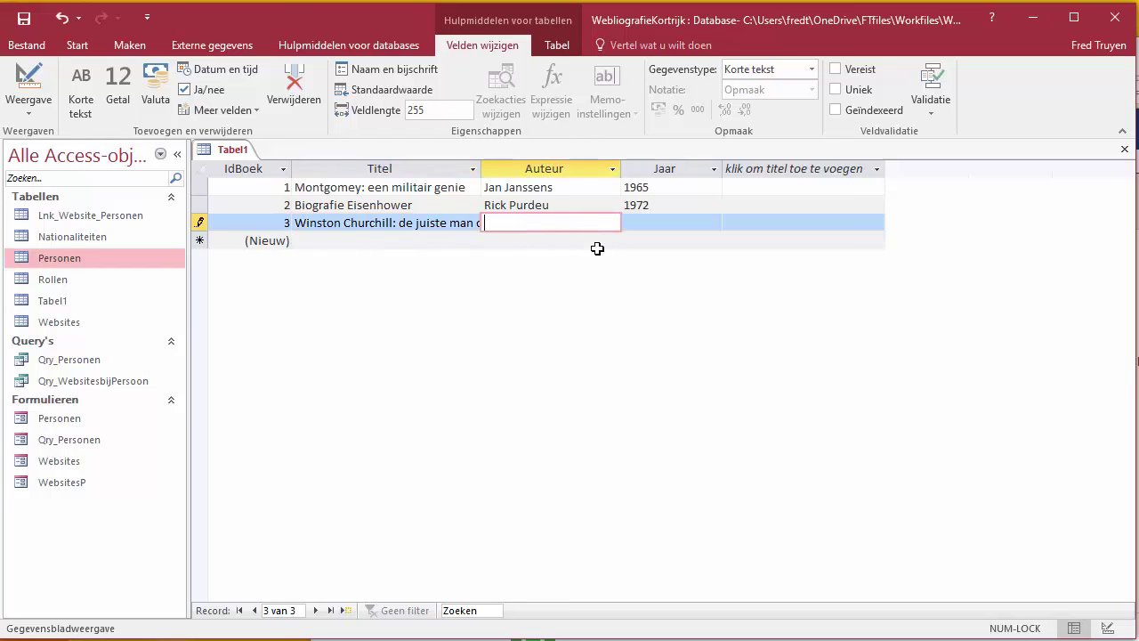
key(Tab)
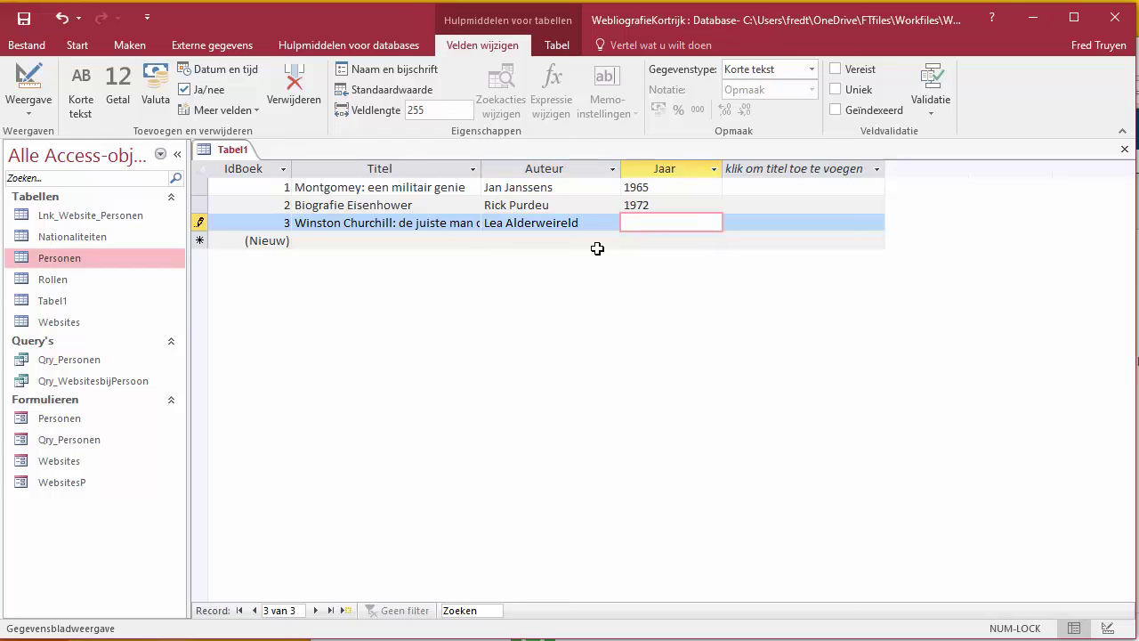
text(1966)
key(Down)
key(Left)
key(Left)
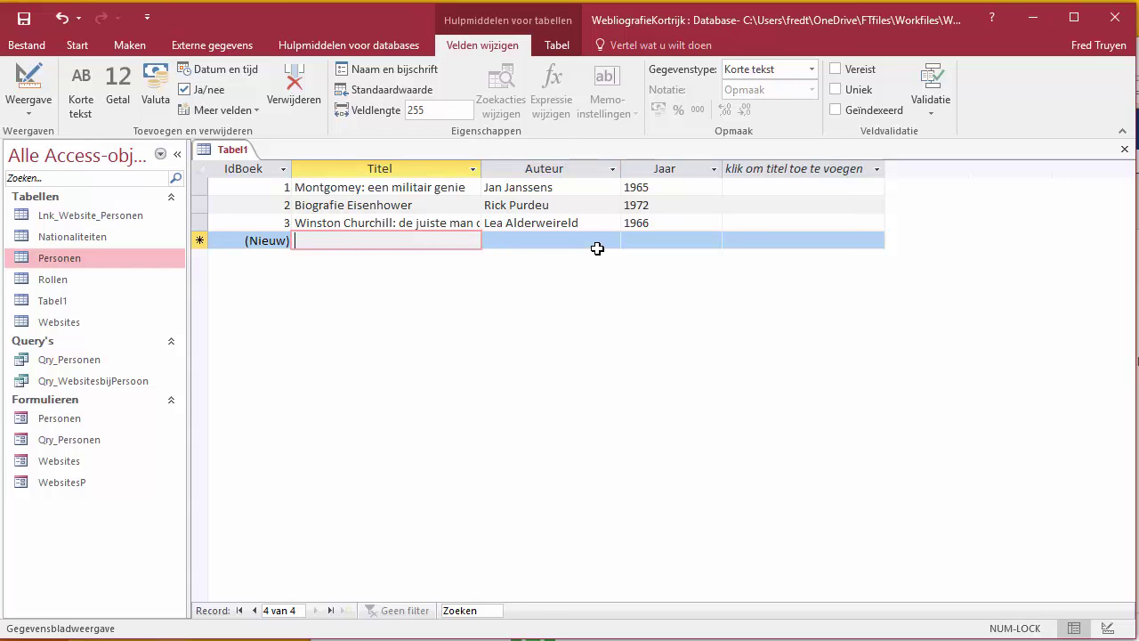
Step: Fix Montgomey to Montgomery and add 'Het leven van generaal Montgomery' (1980) with its author
click(356, 186)
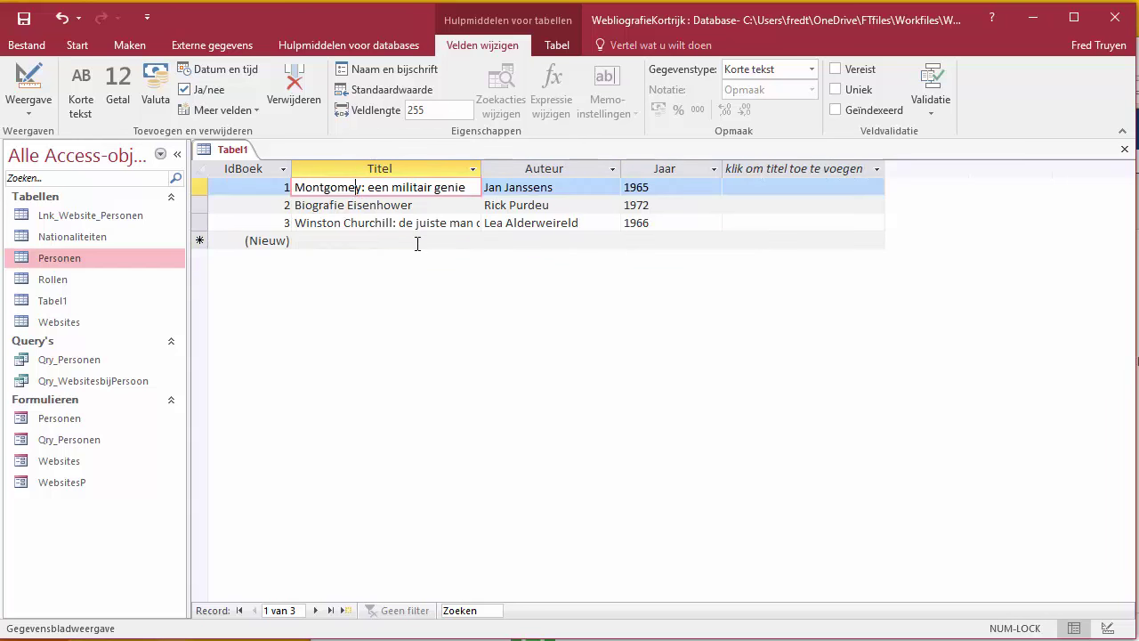
text(r)
click(331, 240)
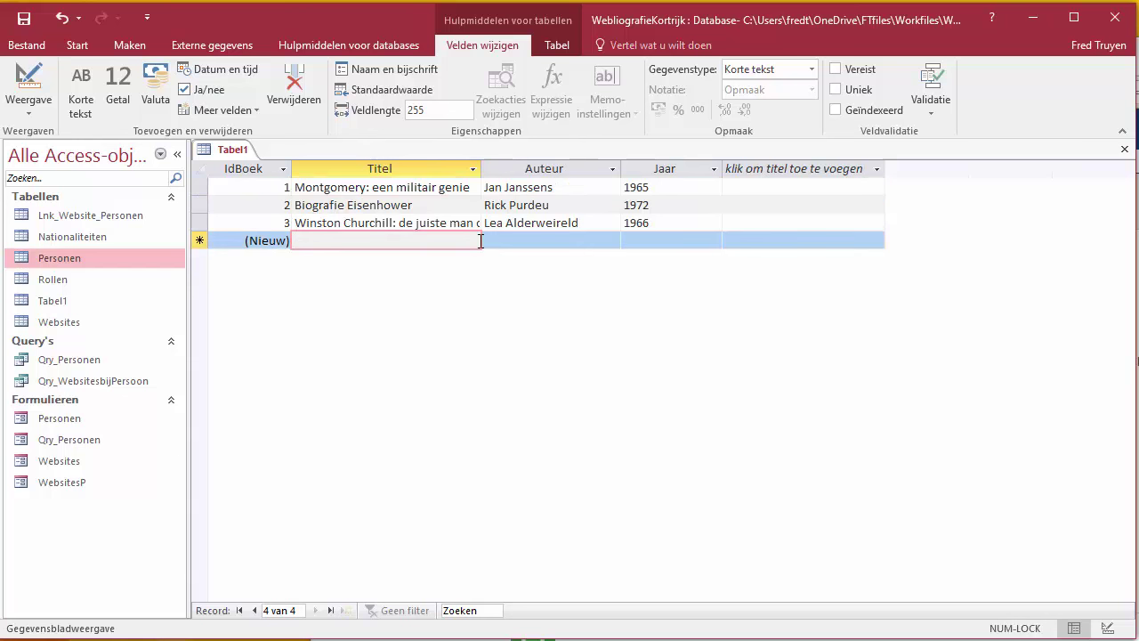
text(Het)
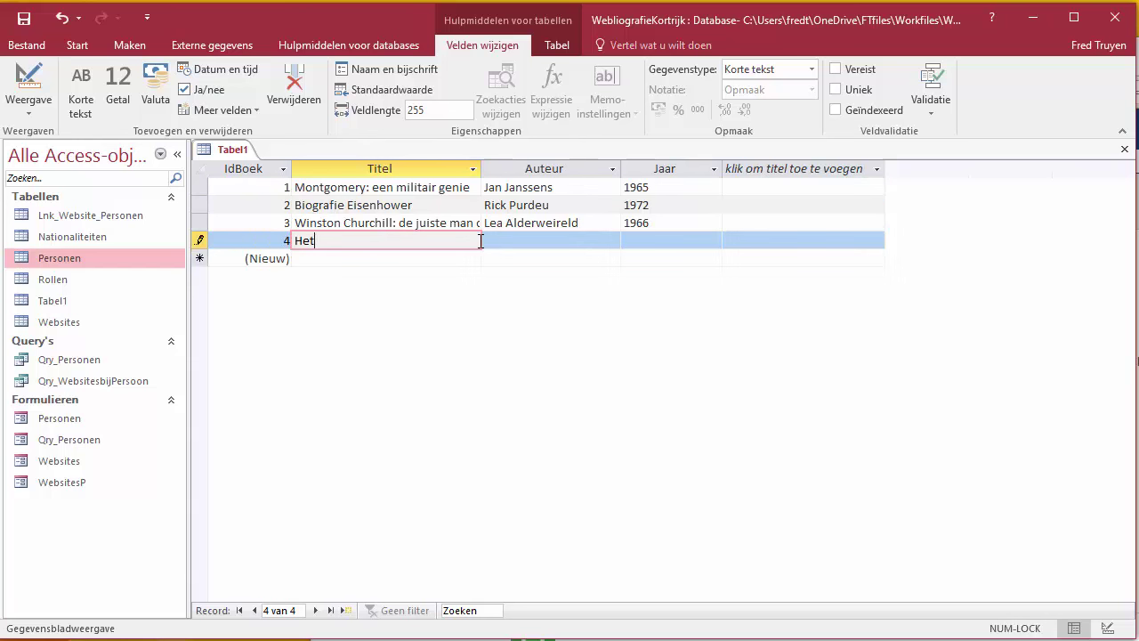
text( leven van generaal Mont)
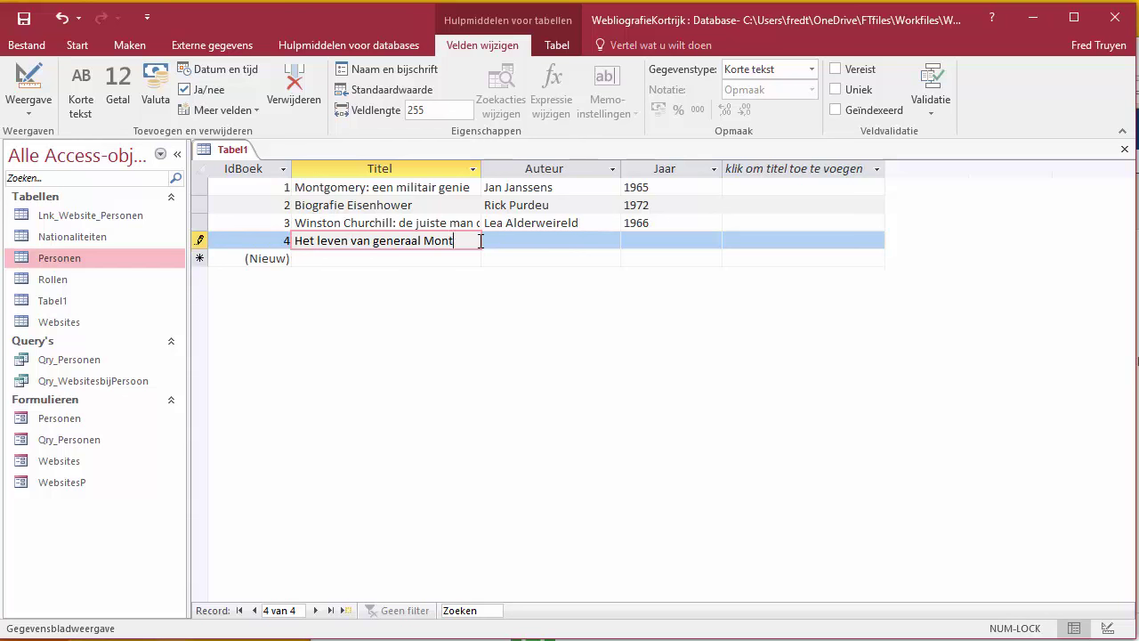
text(gomery)
key(Tab)
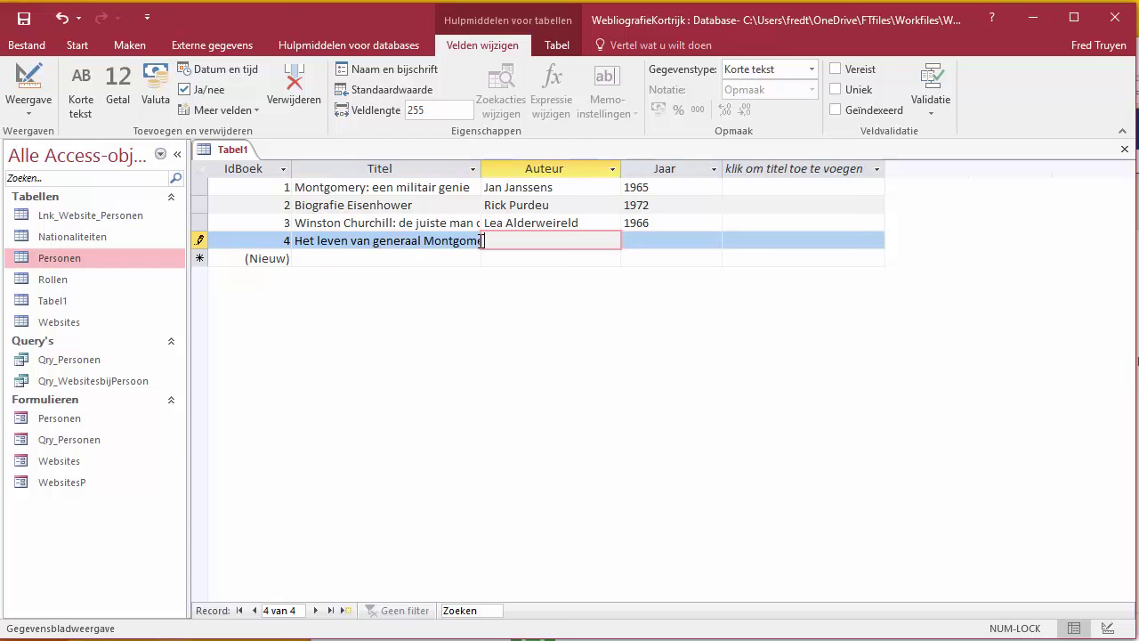
key(Tab)
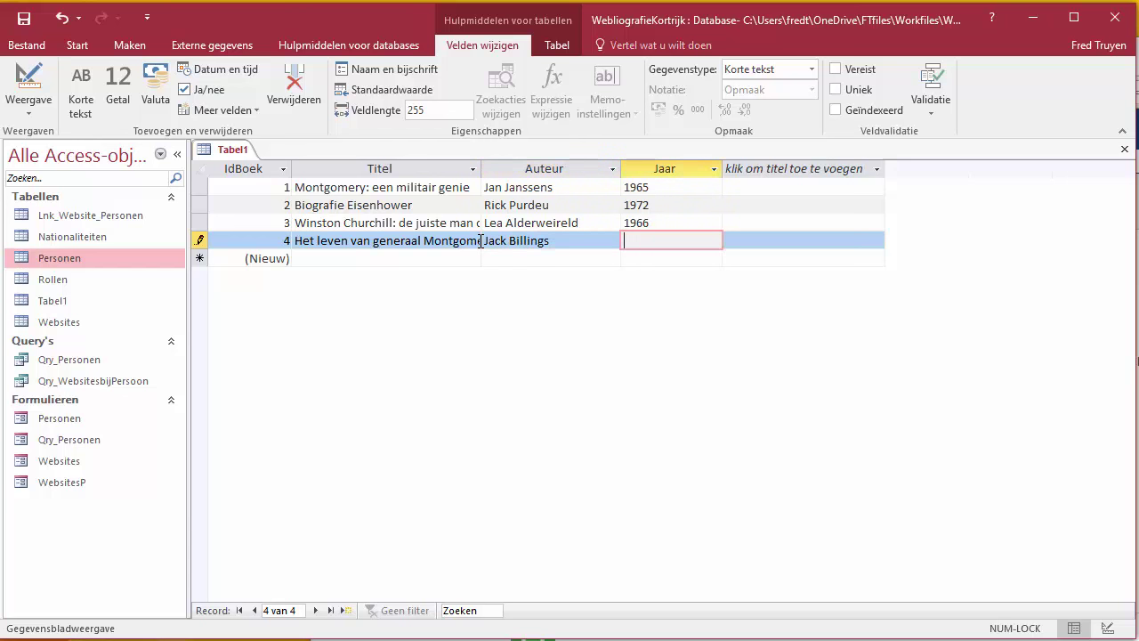
text(1980)
click(699, 189)
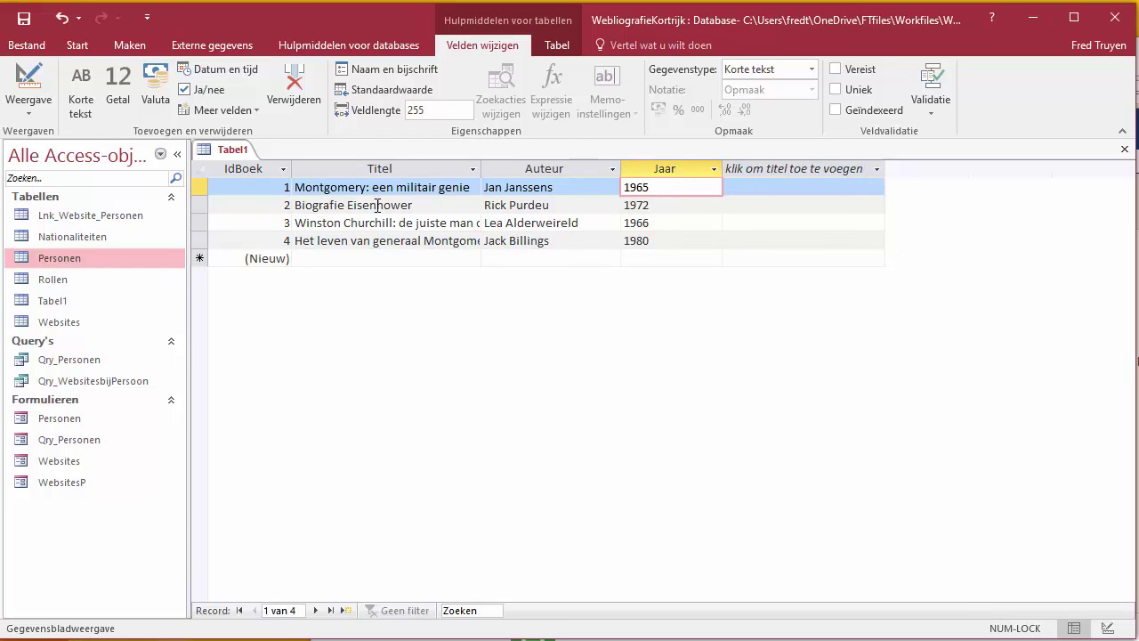
click(29, 80)
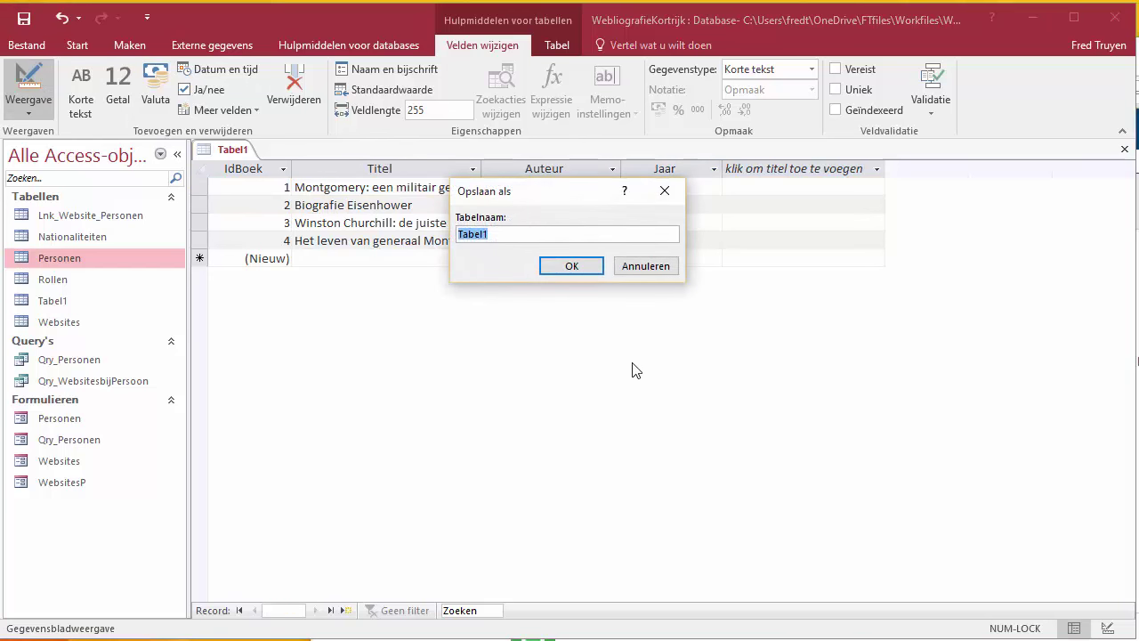
Step: Save the table as Boeken and add a new field named Samenvatting
text(Boeken)
click(588, 268)
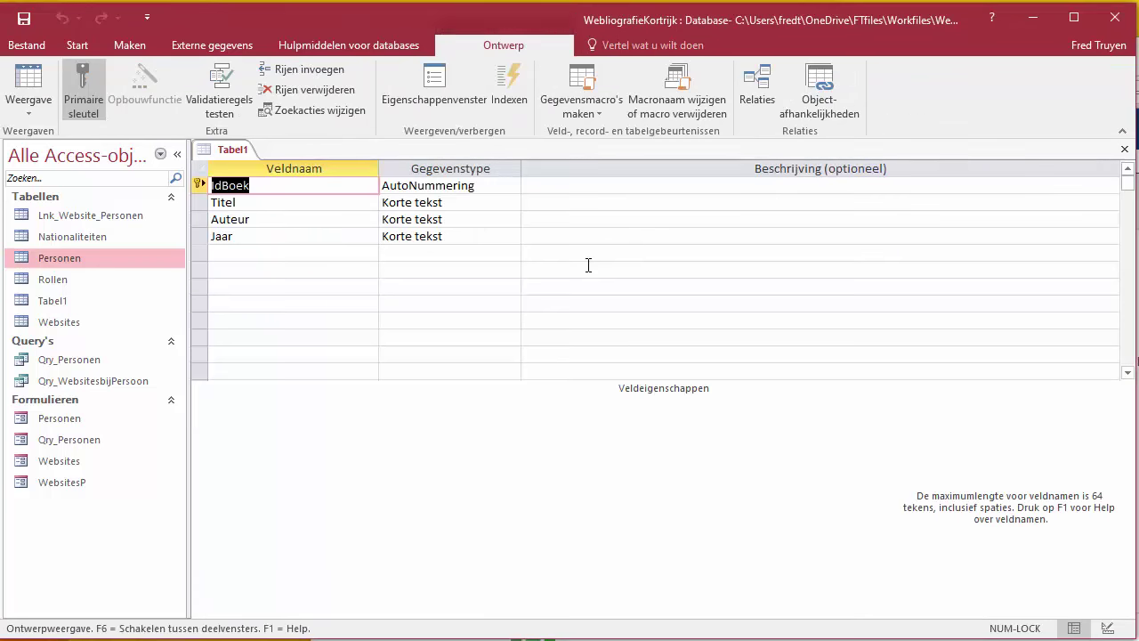
click(302, 256)
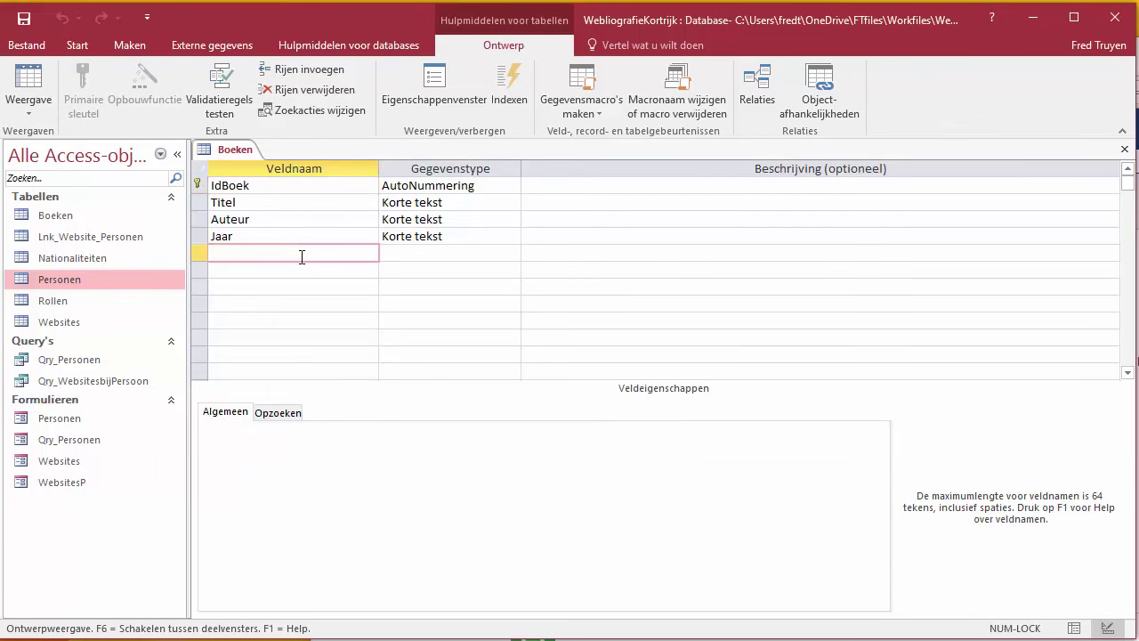
text(Samenvatting)
Step: Make Samenvatting a Lange tekst field with Tekstopmaak set to Tekst met opmaak
key(Tab)
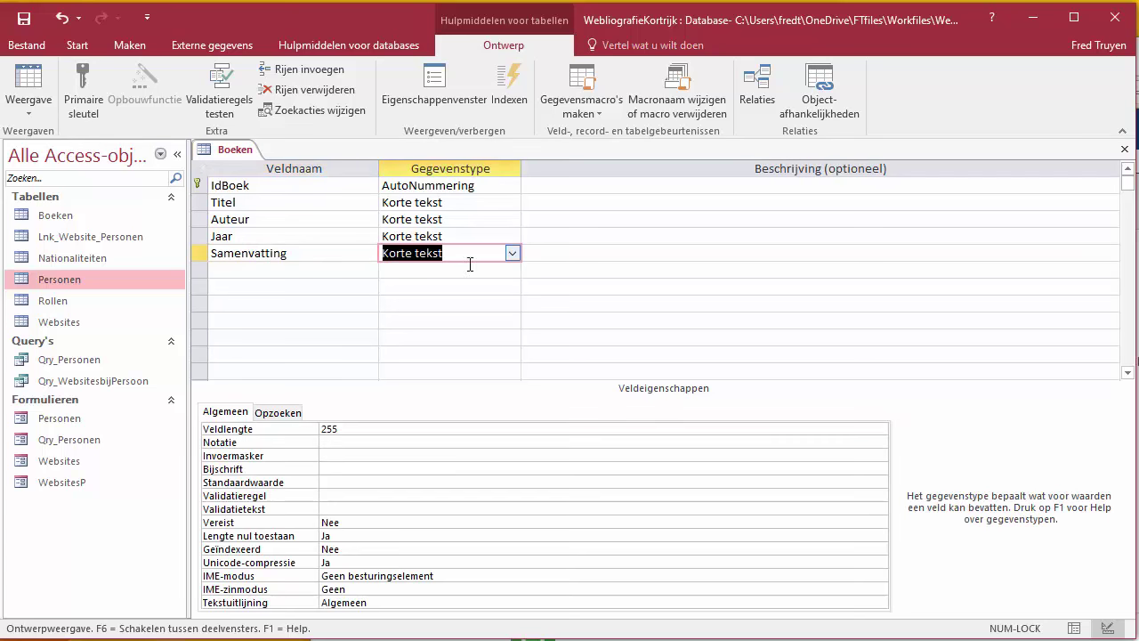
click(512, 252)
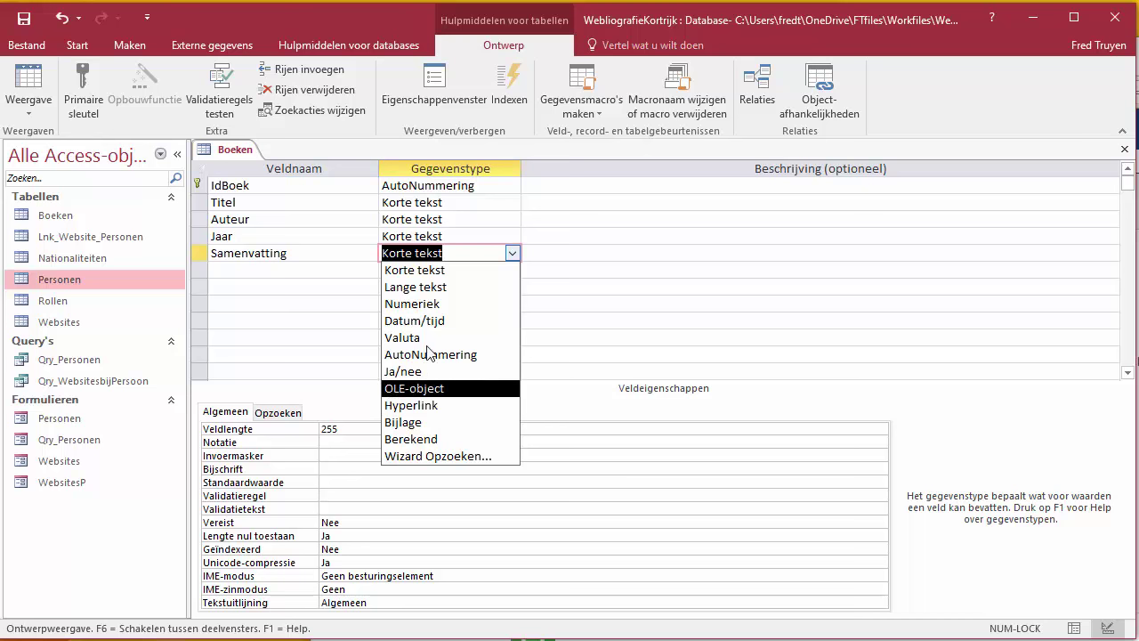
click(452, 287)
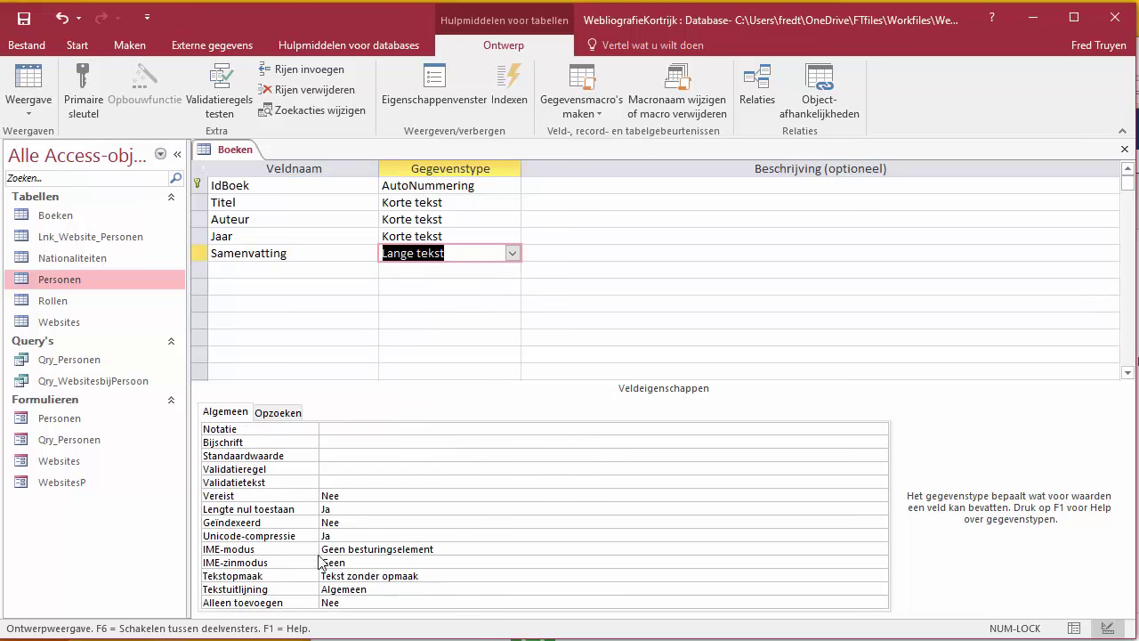
click(422, 575)
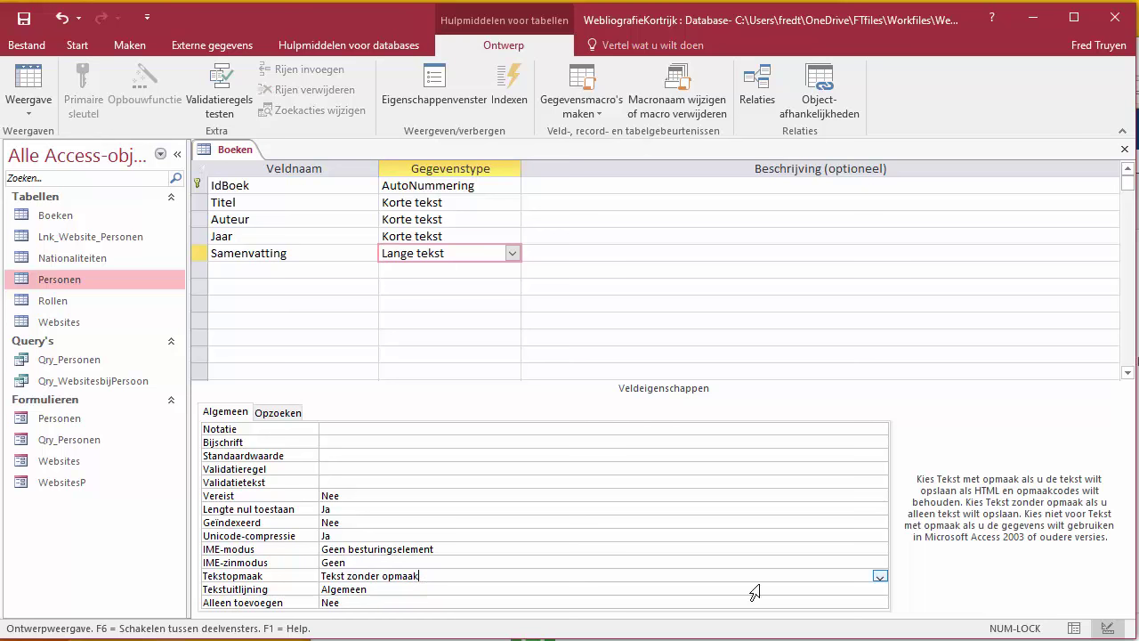
click(879, 577)
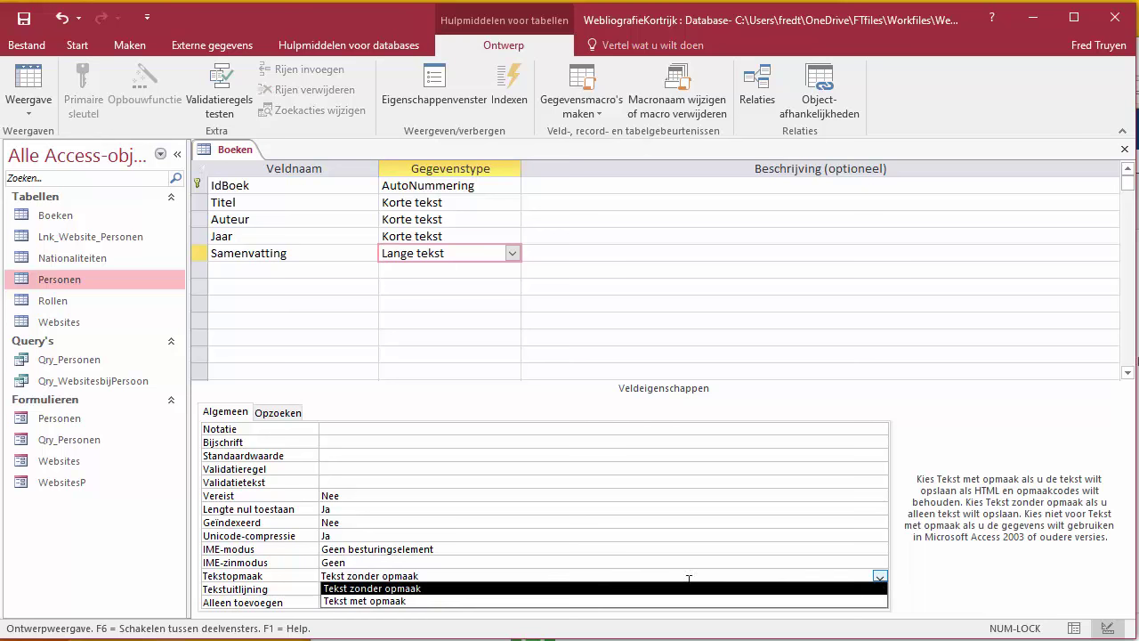
click(411, 602)
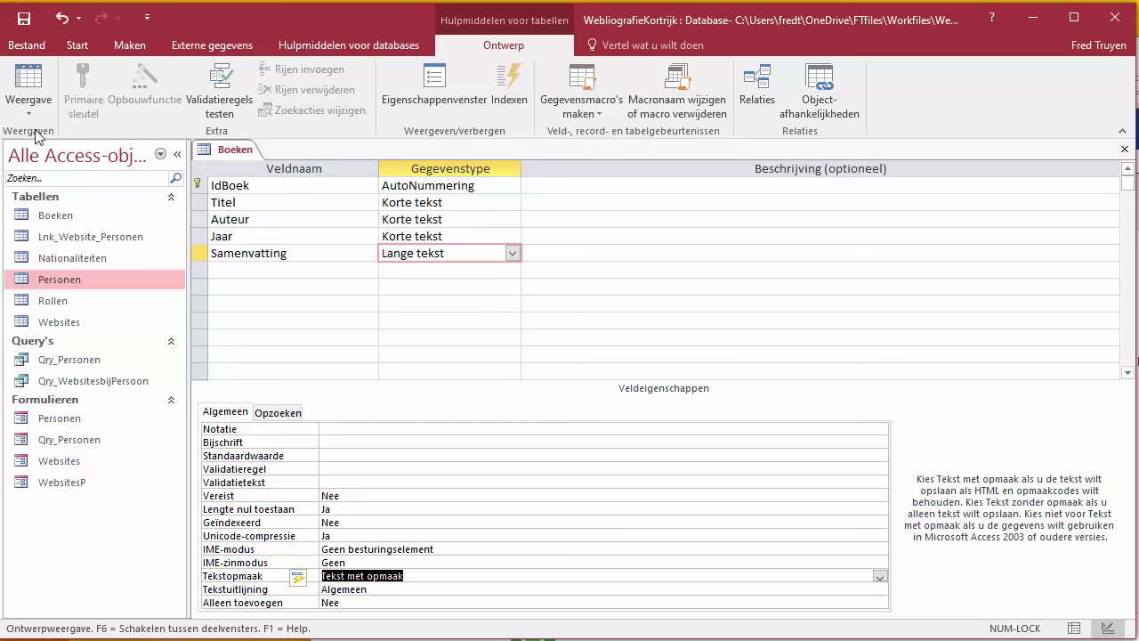
click(27, 89)
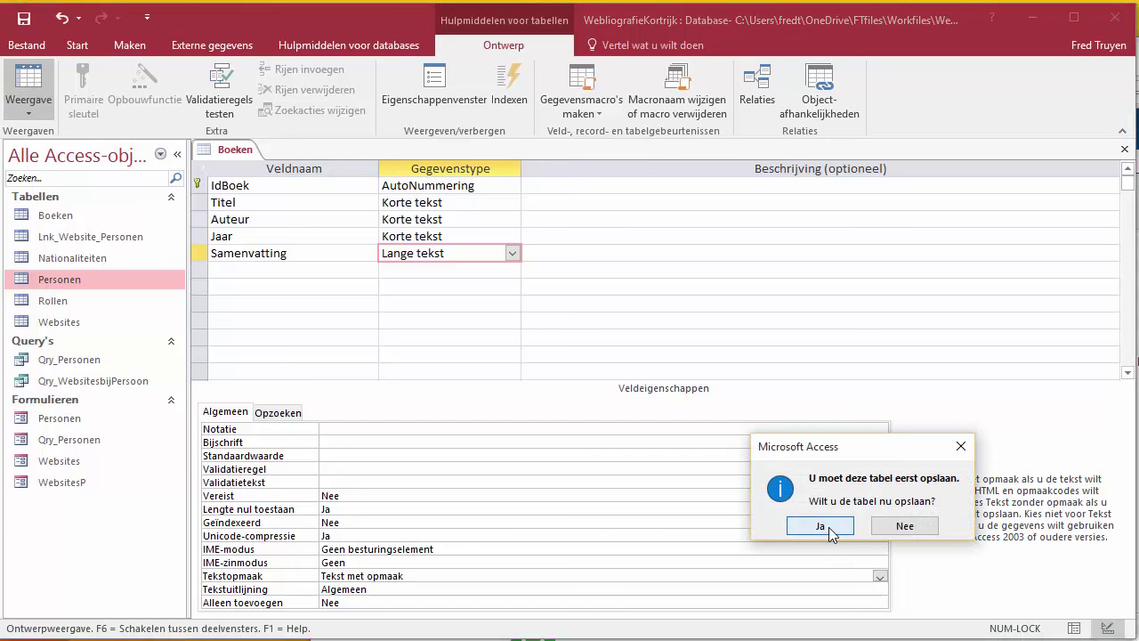
Step: Confirm saving the Boeken design changes and close the Boeken table
click(829, 526)
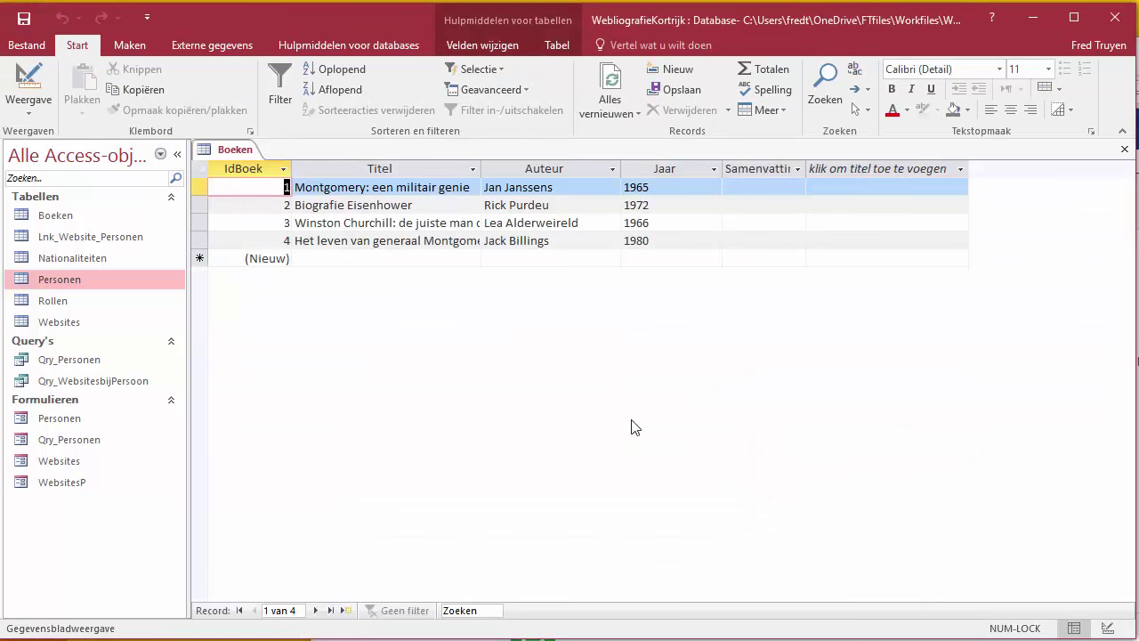
click(1124, 149)
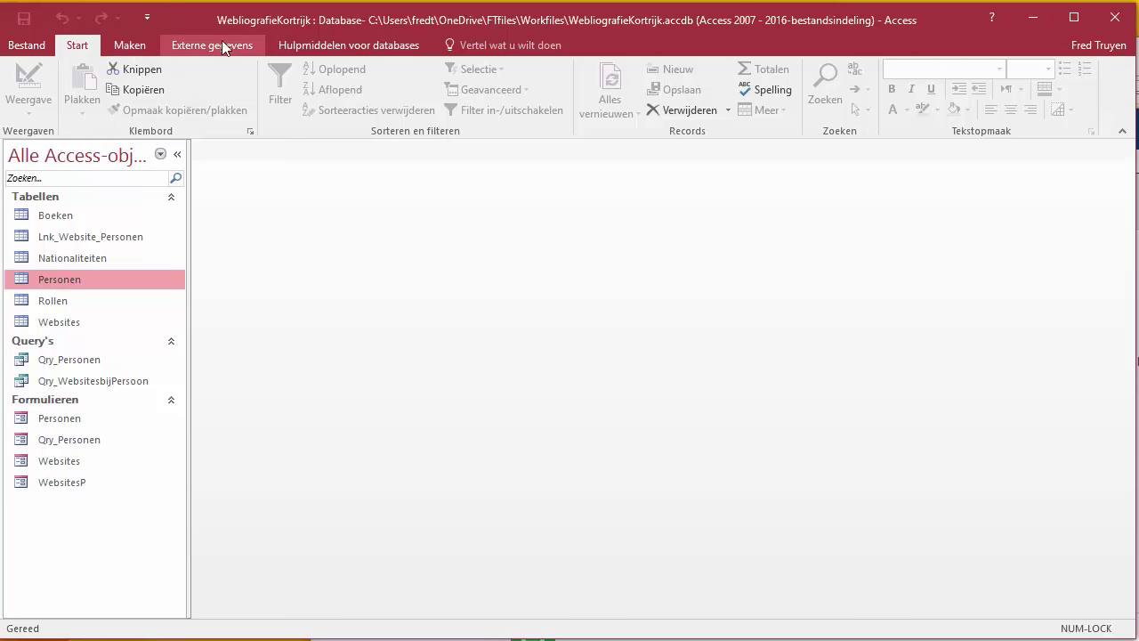
Step: Create a new blank table and rename its Id field to IdBoeken_Persone
click(129, 46)
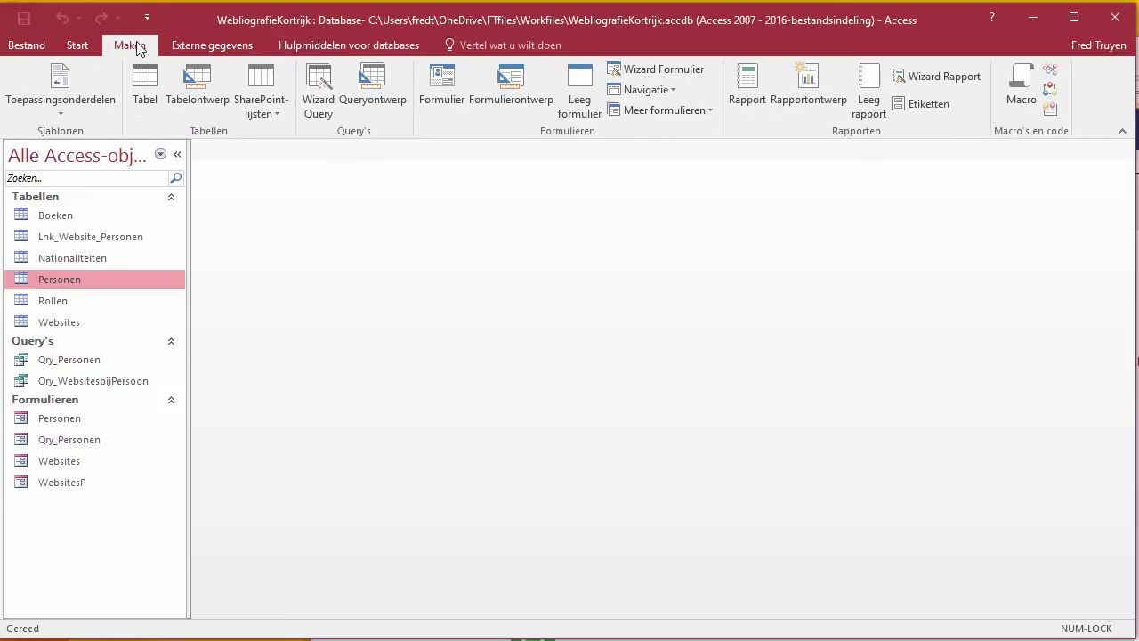
click(146, 99)
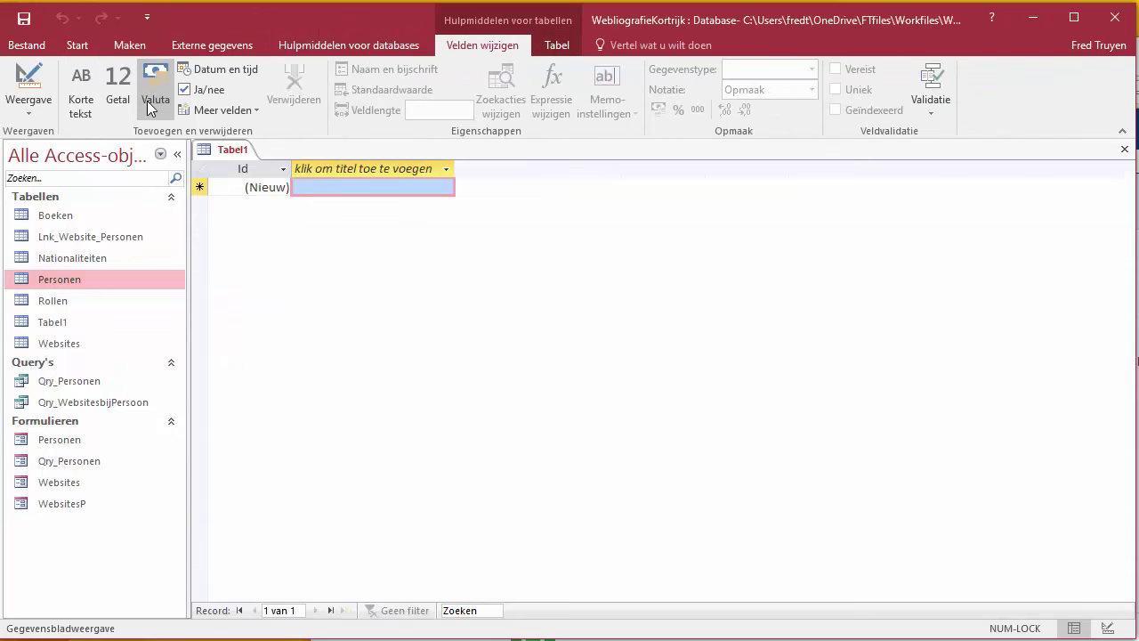
click(258, 168)
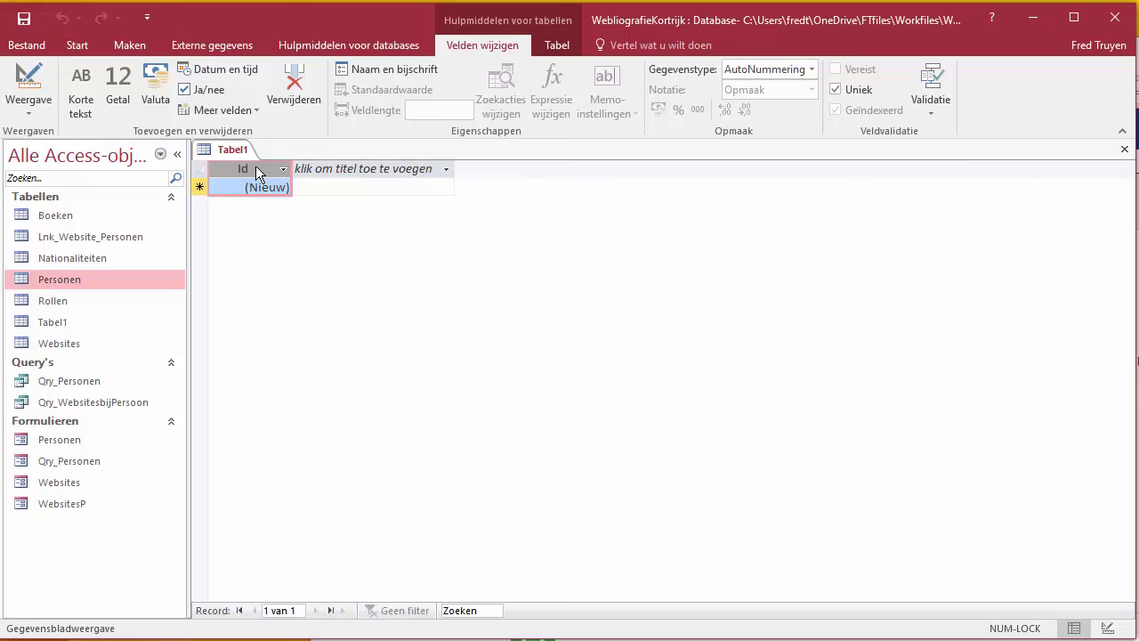
double_click(256, 165)
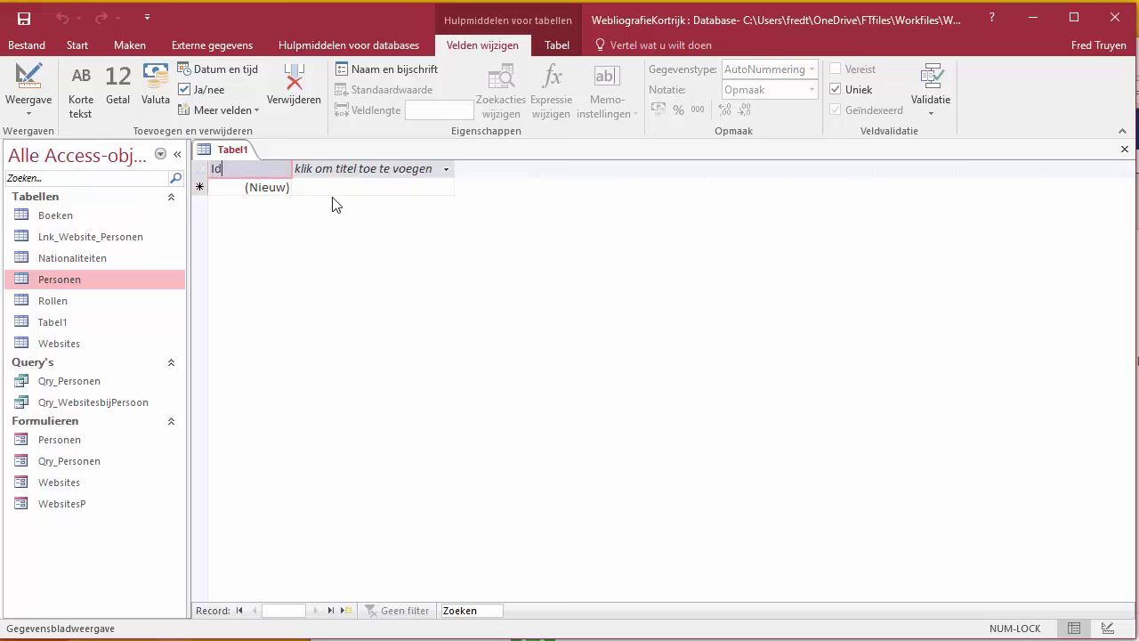
text(Boeken)
text(_Personen)
key(Return)
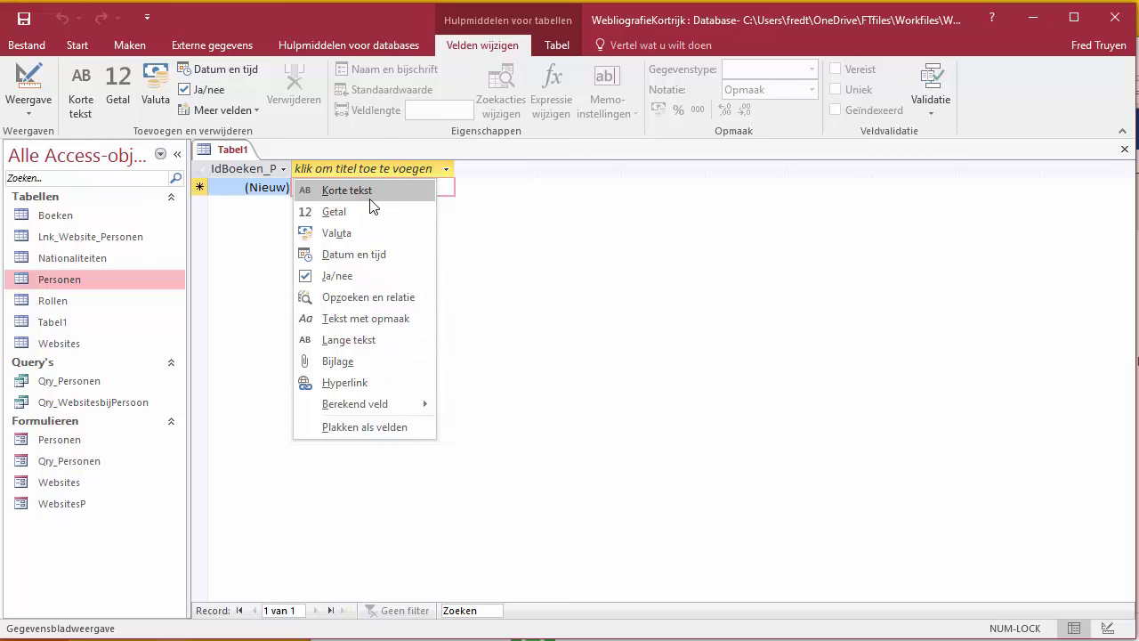
Step: Start a lookup field drawing IdBoek and Titel from the Boeken table
click(409, 296)
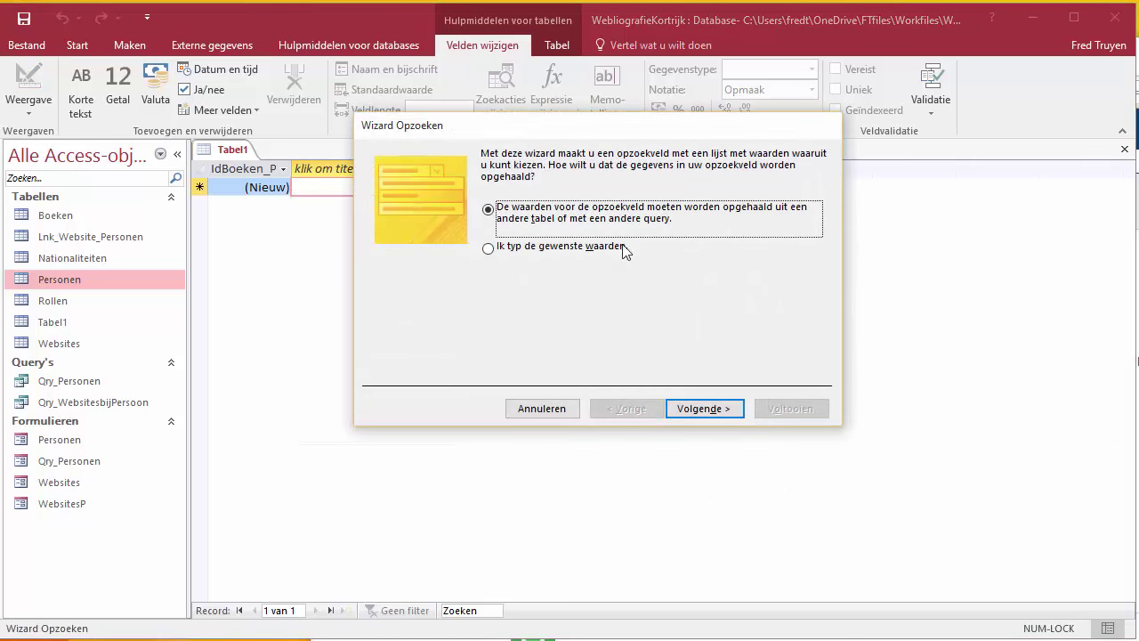
click(716, 411)
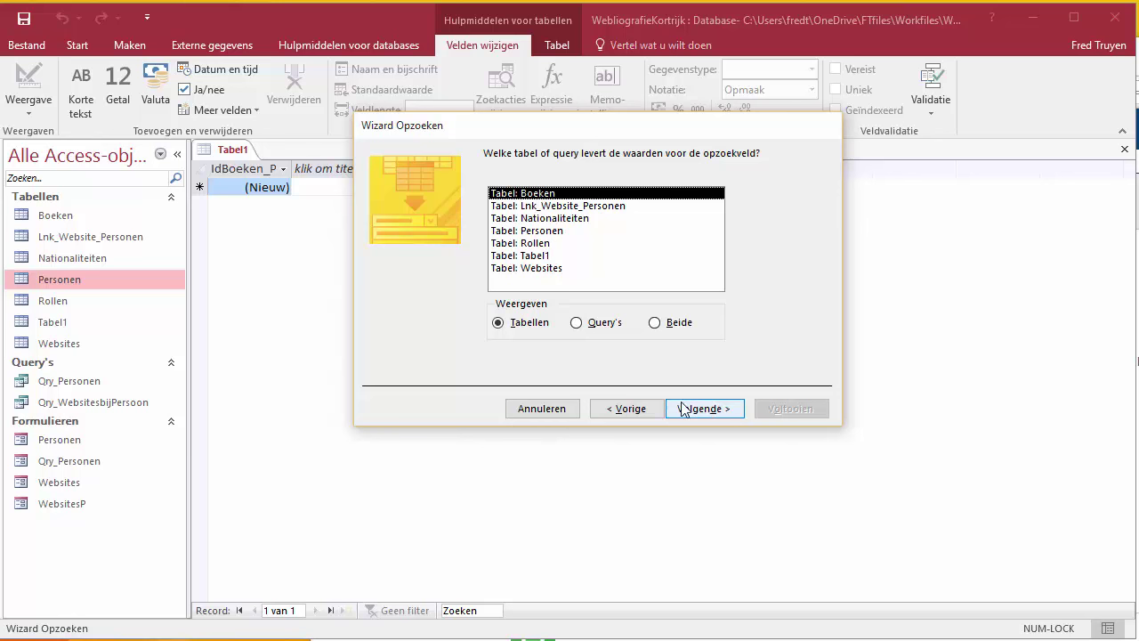
click(705, 413)
click(545, 278)
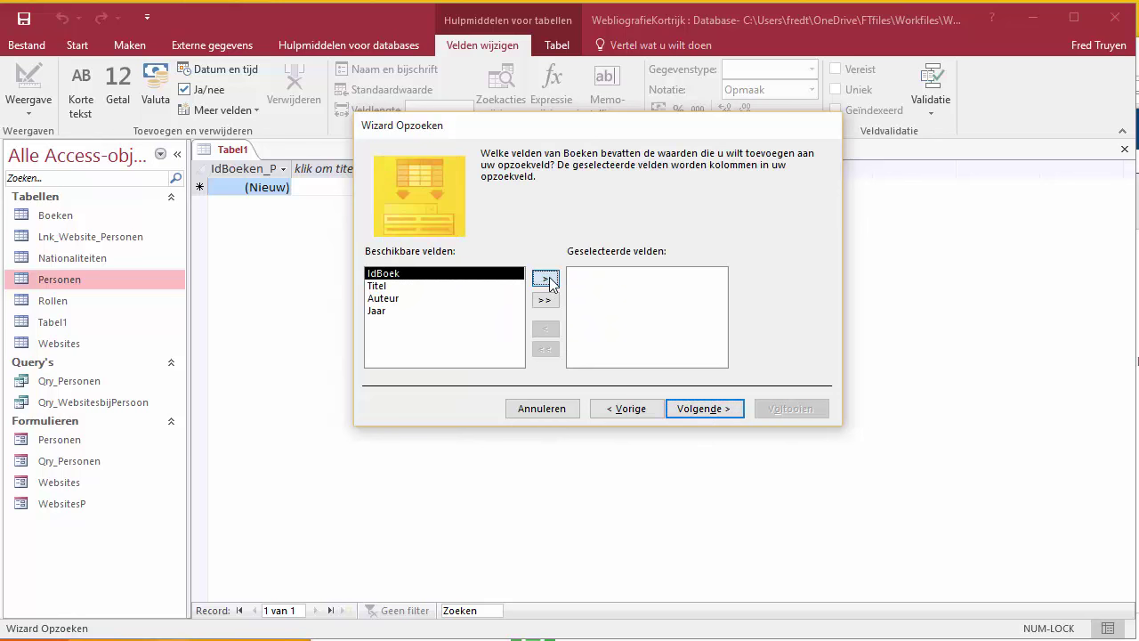
click(546, 277)
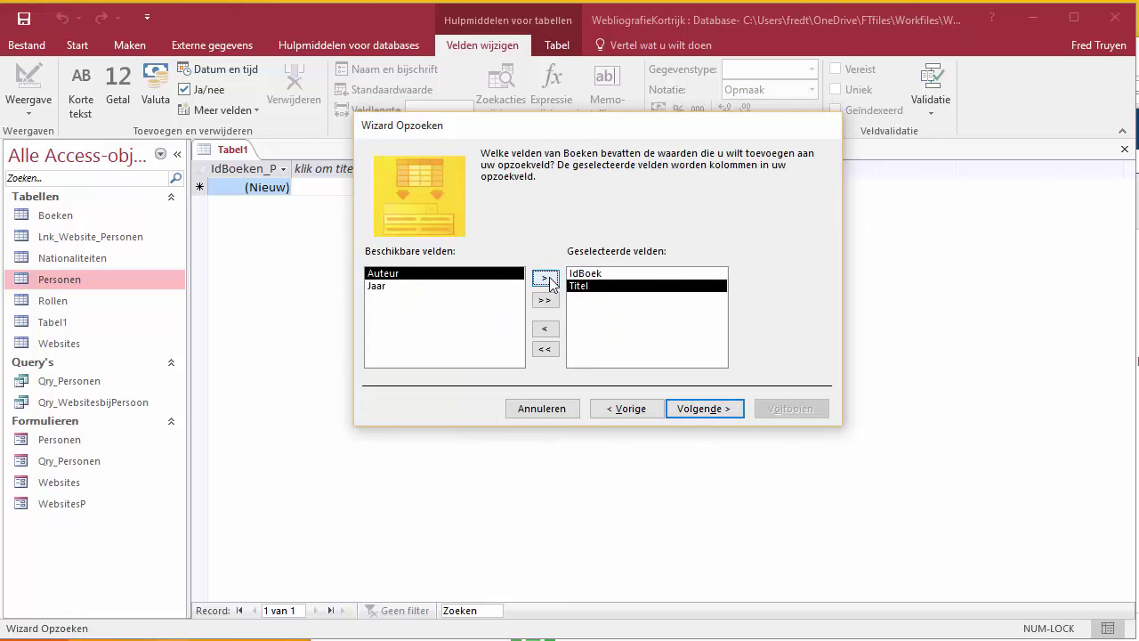
click(717, 412)
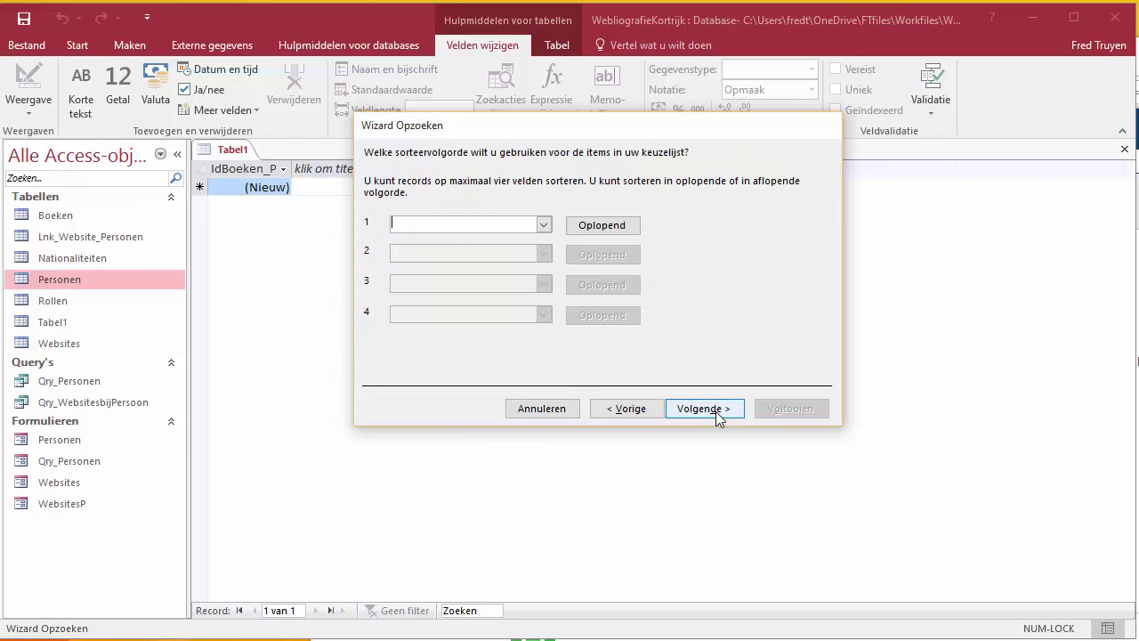
Step: Sort the lookup by Titel, widen the title column and label the field IdTitel
click(542, 225)
click(419, 266)
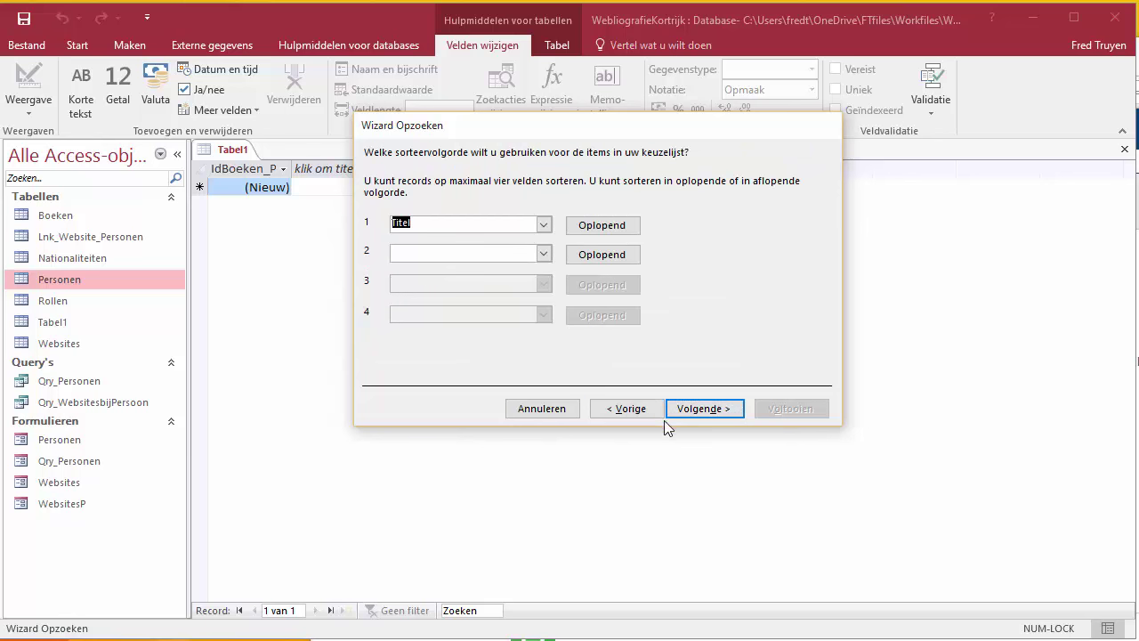
click(727, 409)
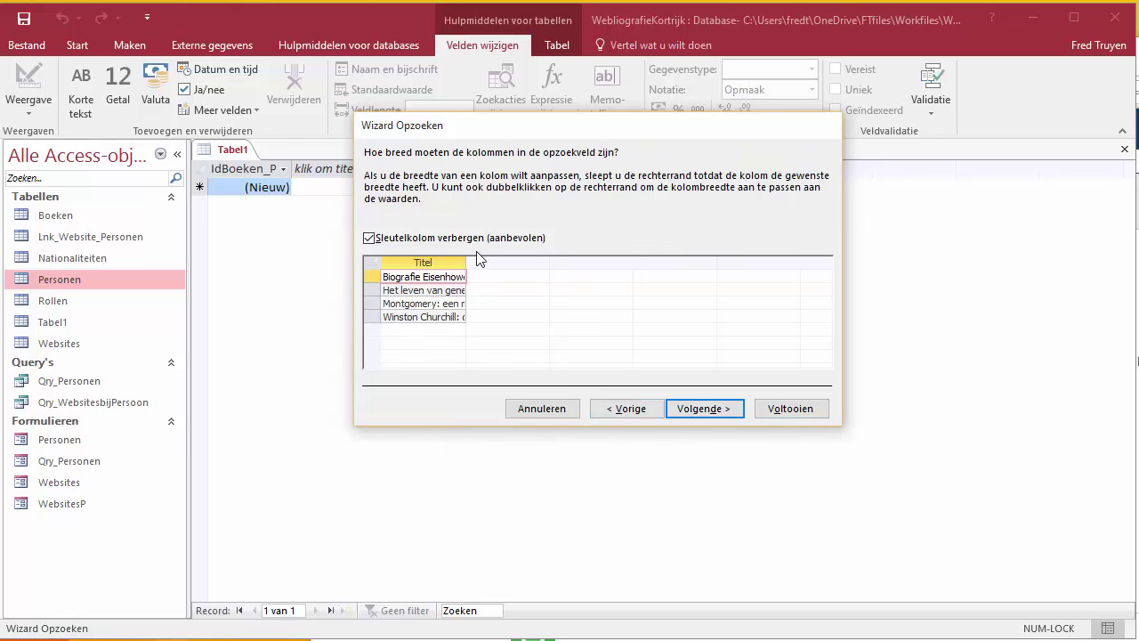
drag(467, 262, 566, 260)
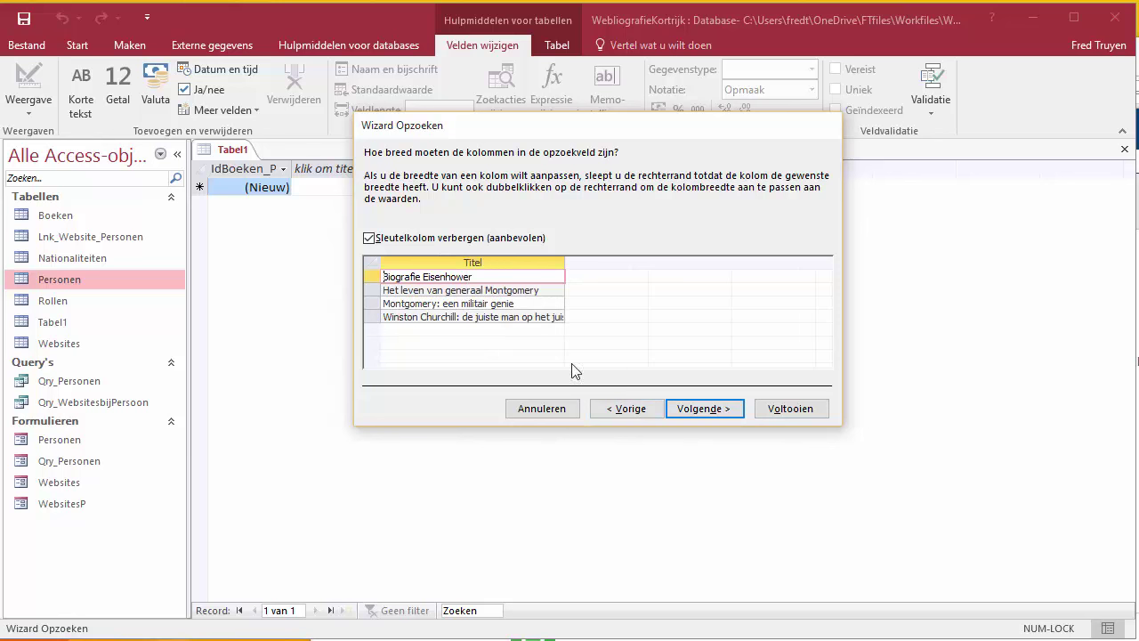
click(717, 408)
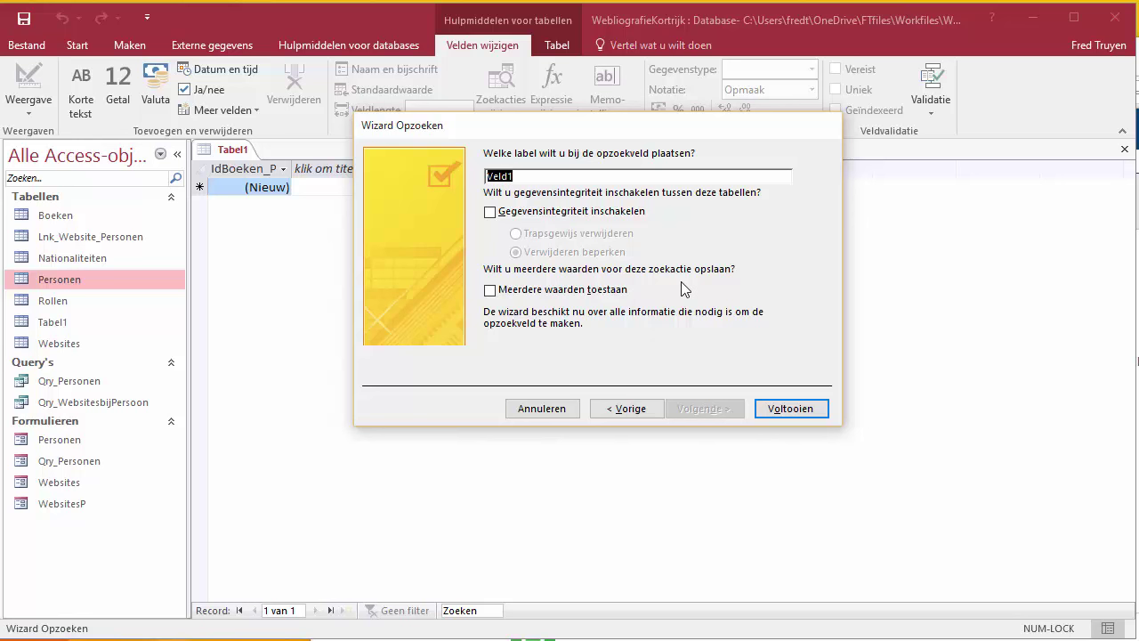
text(IdTitel)
click(785, 410)
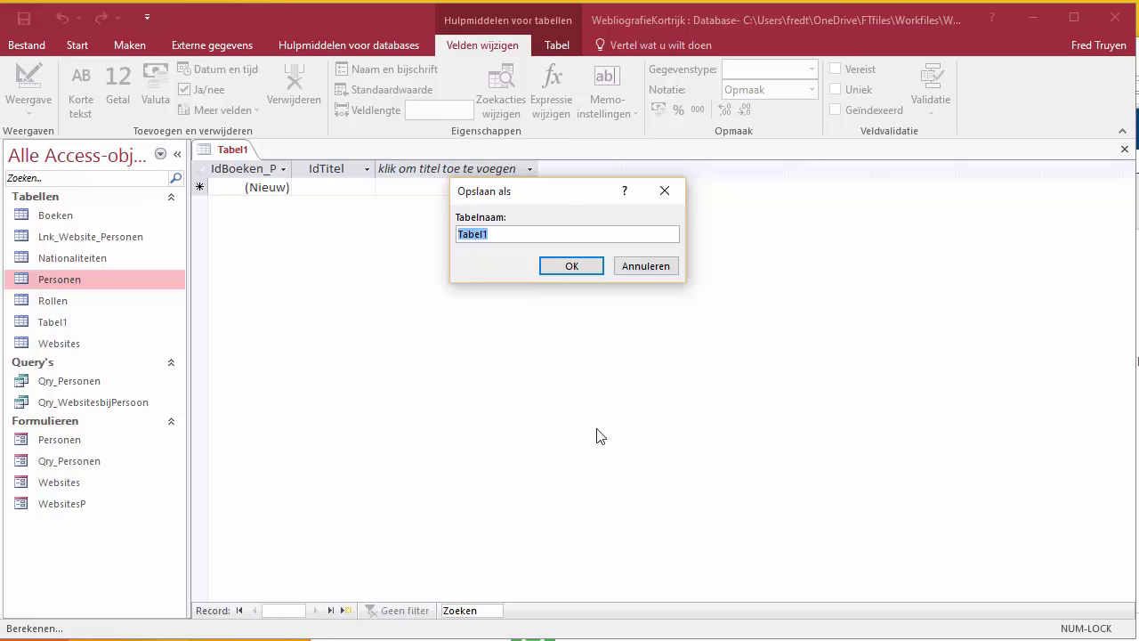
Step: Save the new table under the name Lnk_Boeken_Personen
text(Lnk_Boeken_Personen)
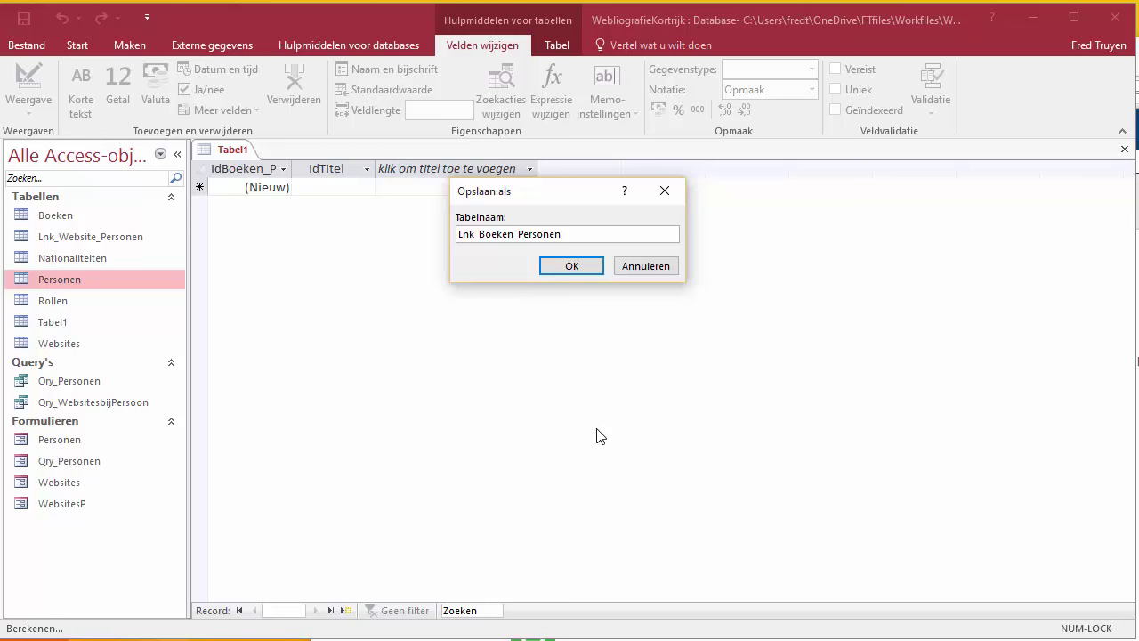
click(567, 268)
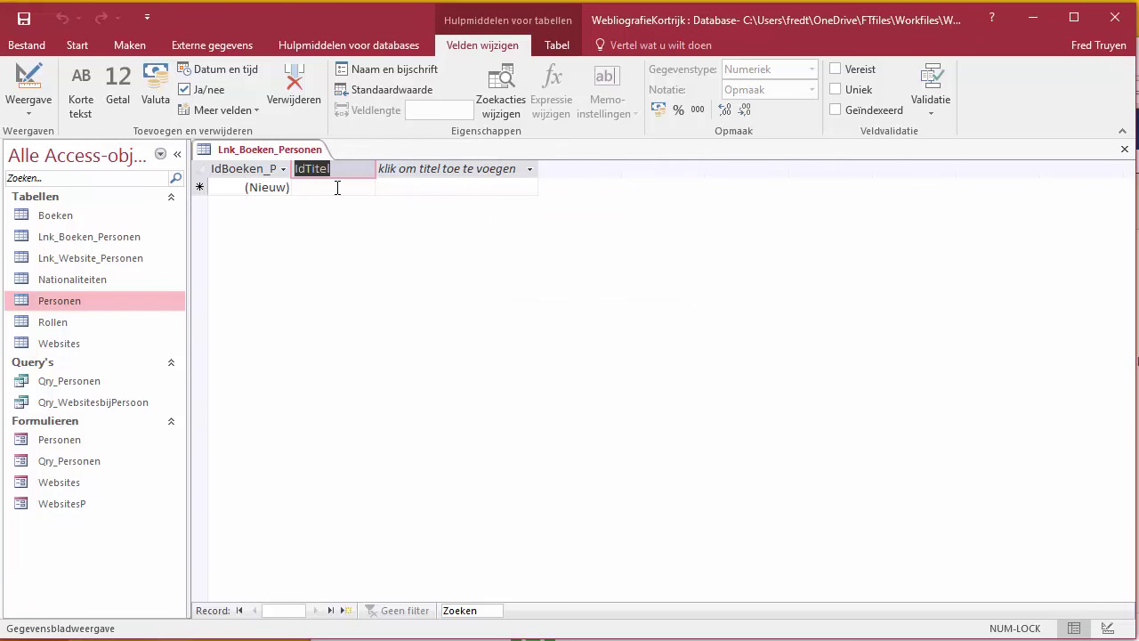
click(530, 170)
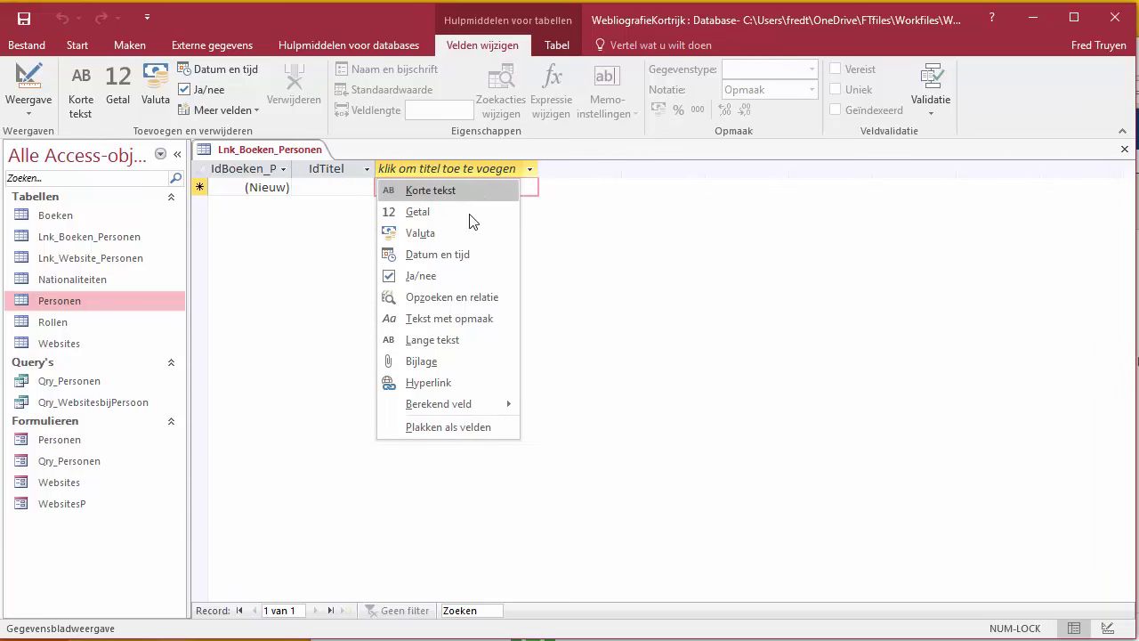
Step: Start a lookup field drawing IdPersoon and Naam from the Personen table
click(478, 303)
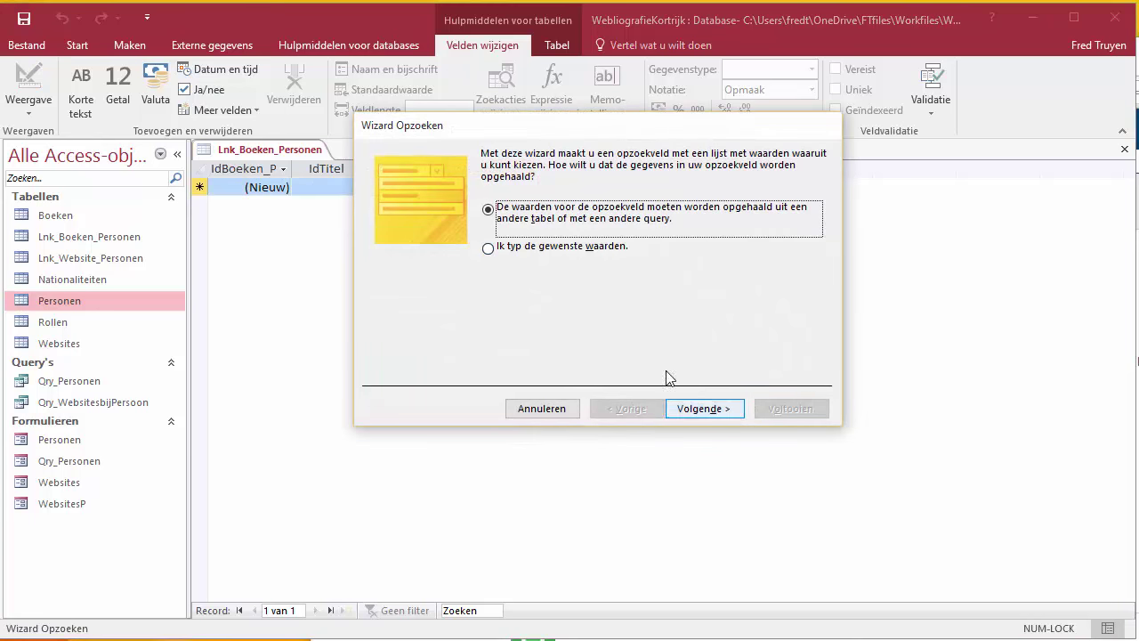
click(719, 412)
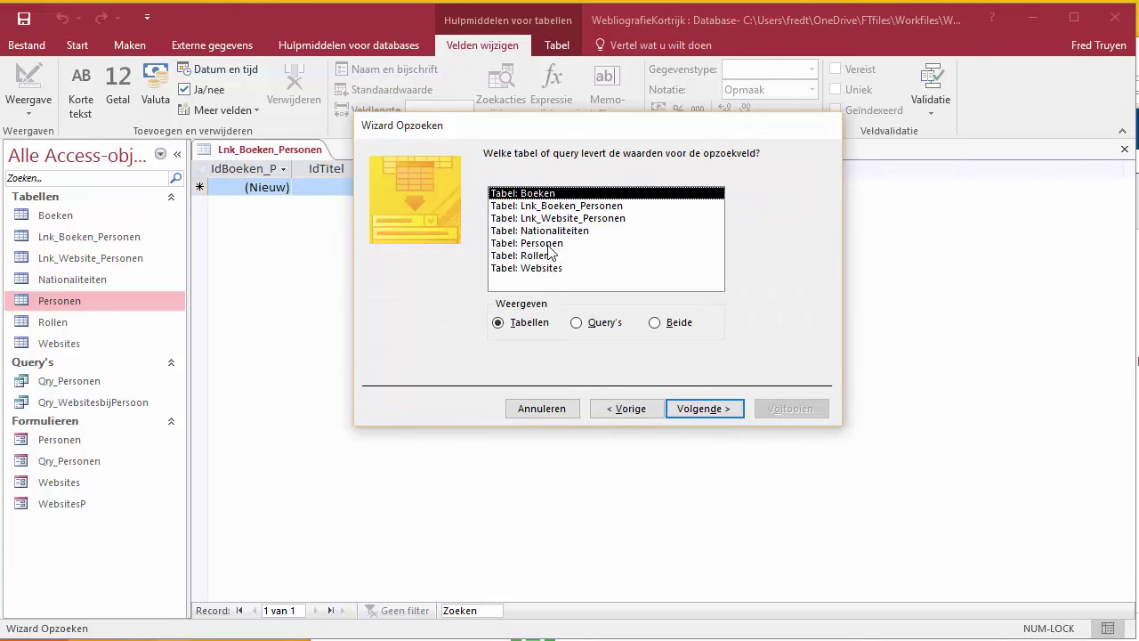
click(549, 244)
click(702, 410)
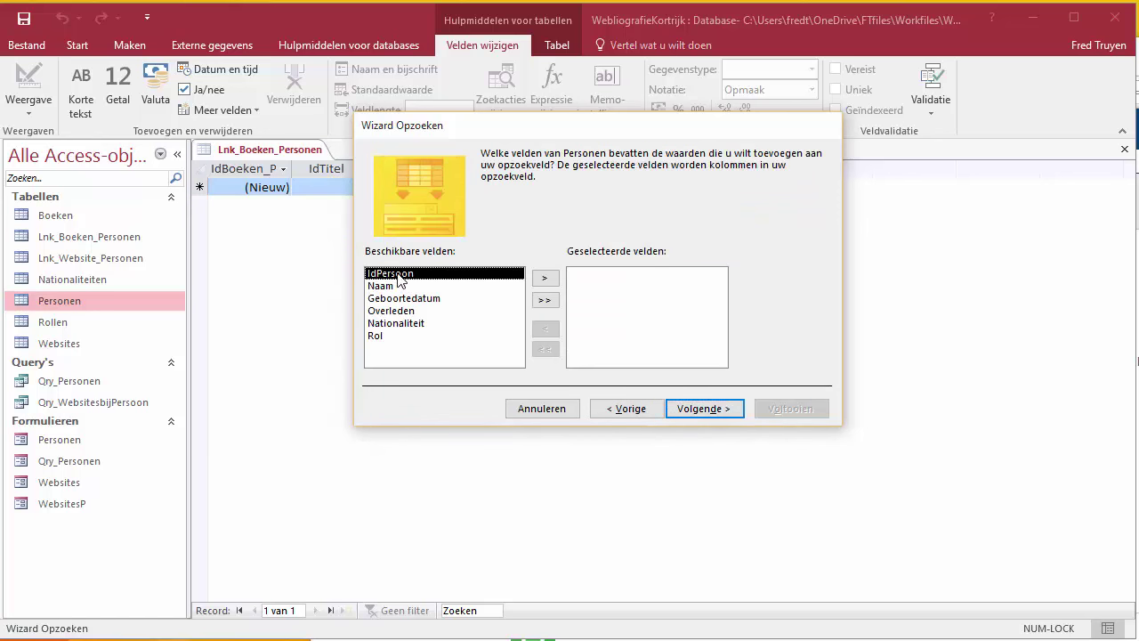
click(550, 279)
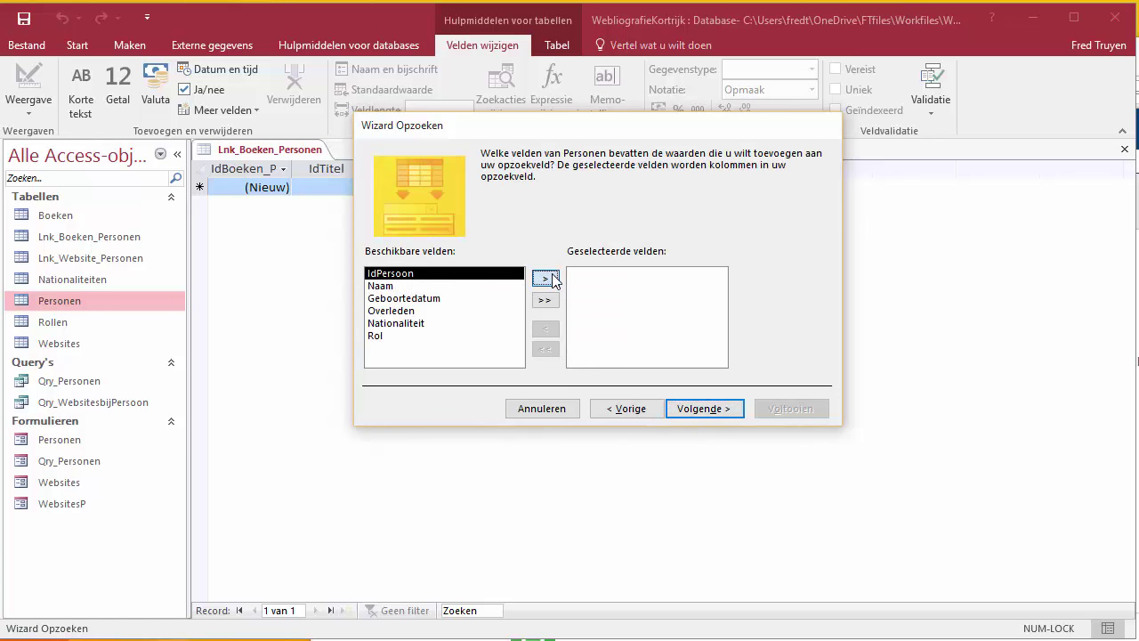
click(552, 281)
Step: Sort the lookup by Naam, widen the name column and label the field IdPersoon
click(731, 411)
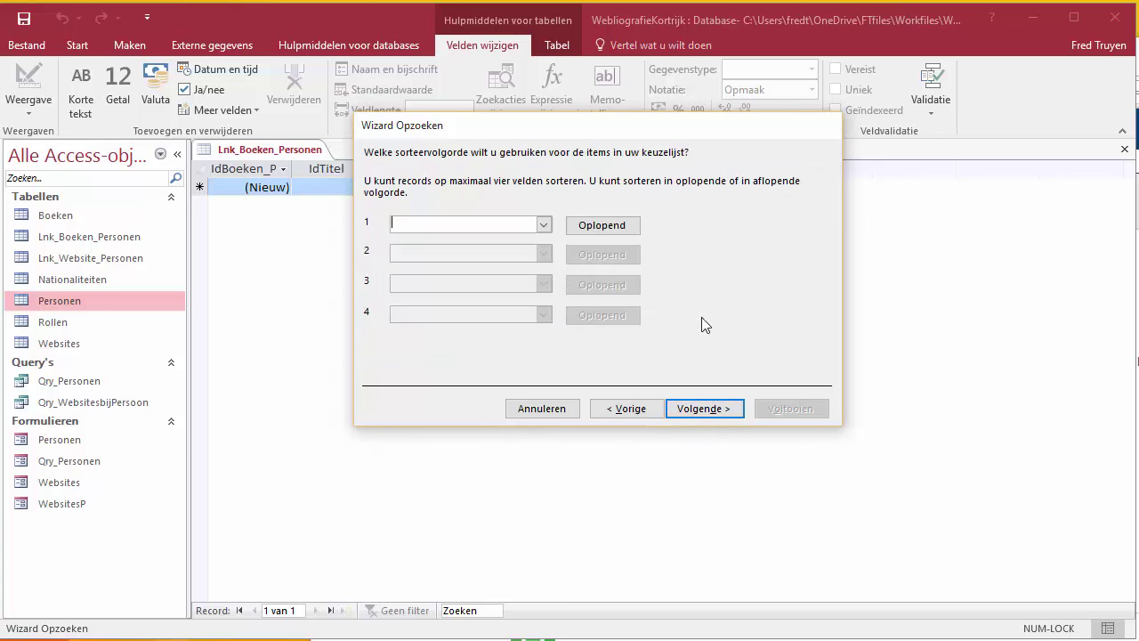
click(544, 225)
click(435, 264)
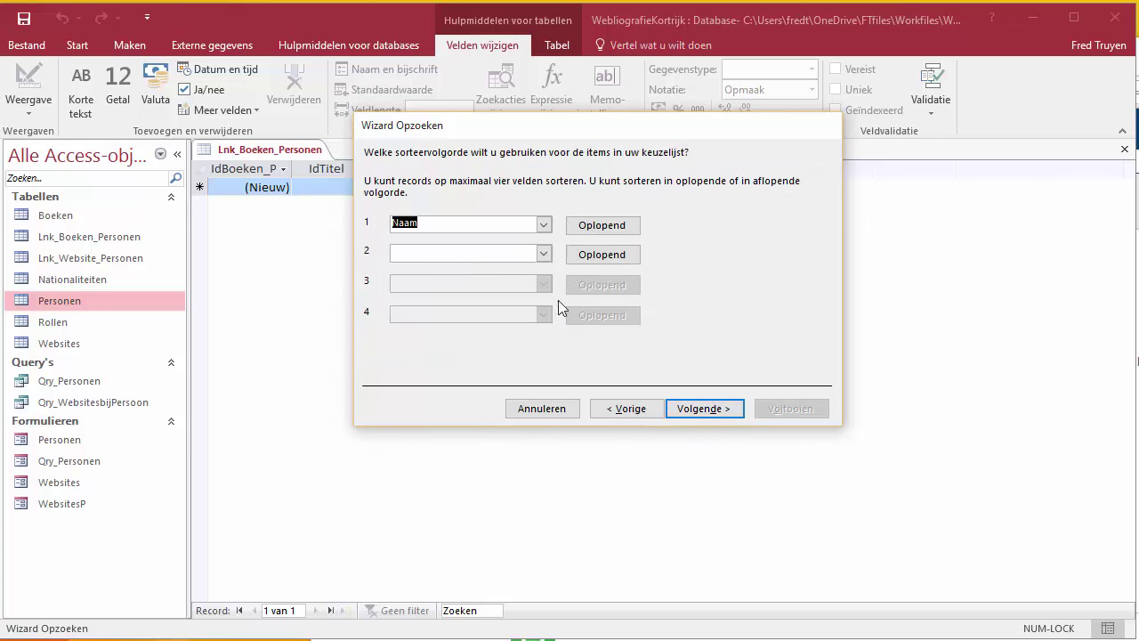
click(707, 413)
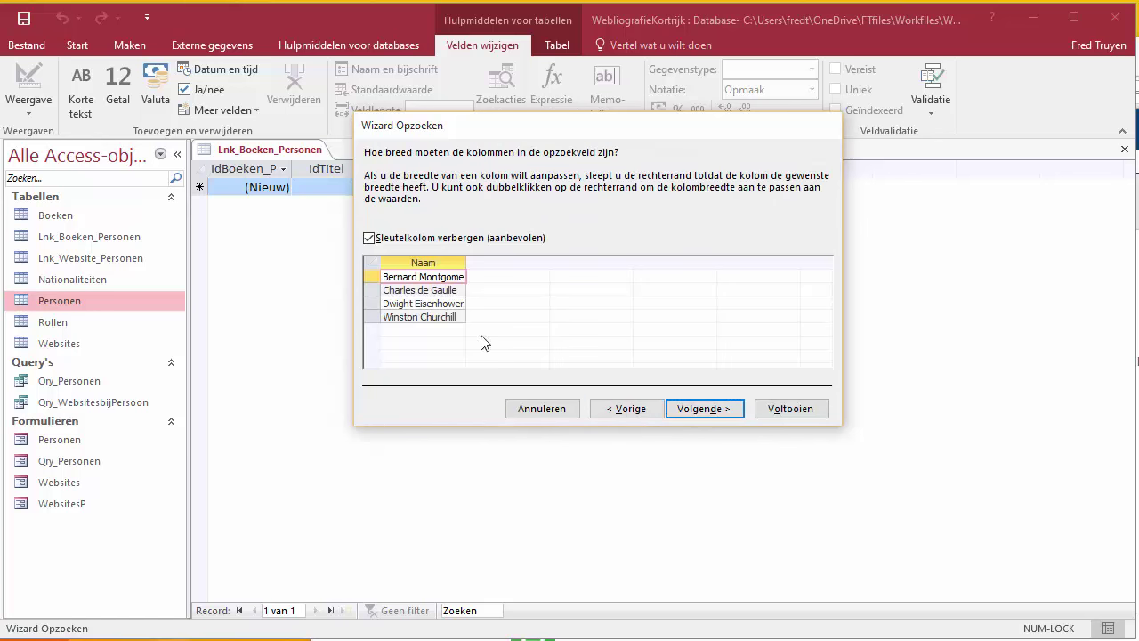
drag(466, 259, 583, 261)
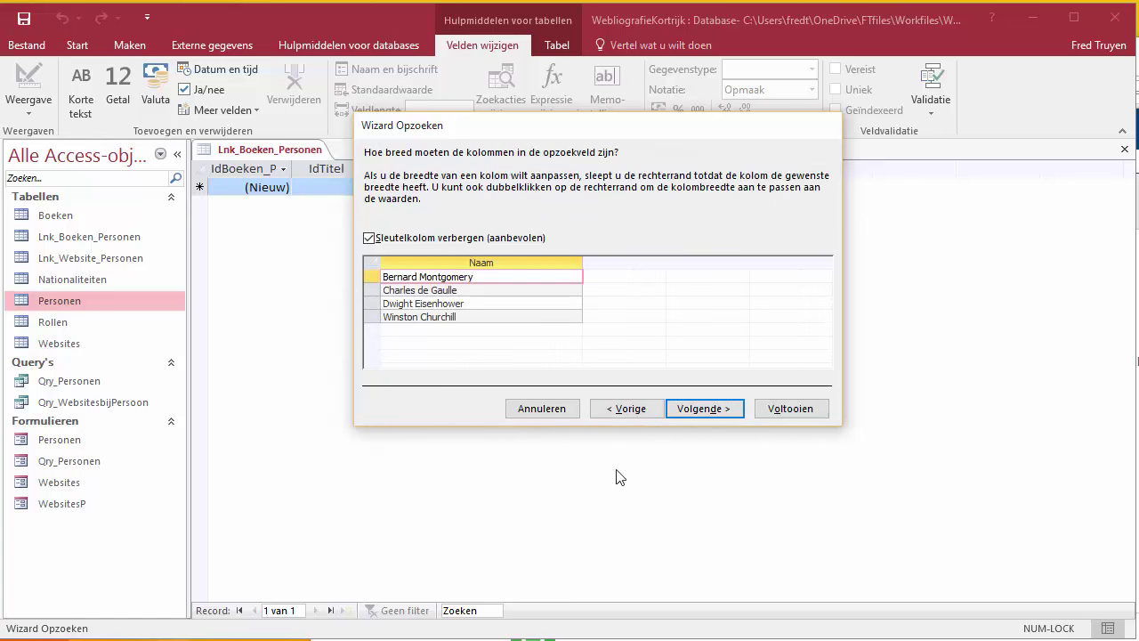
click(710, 410)
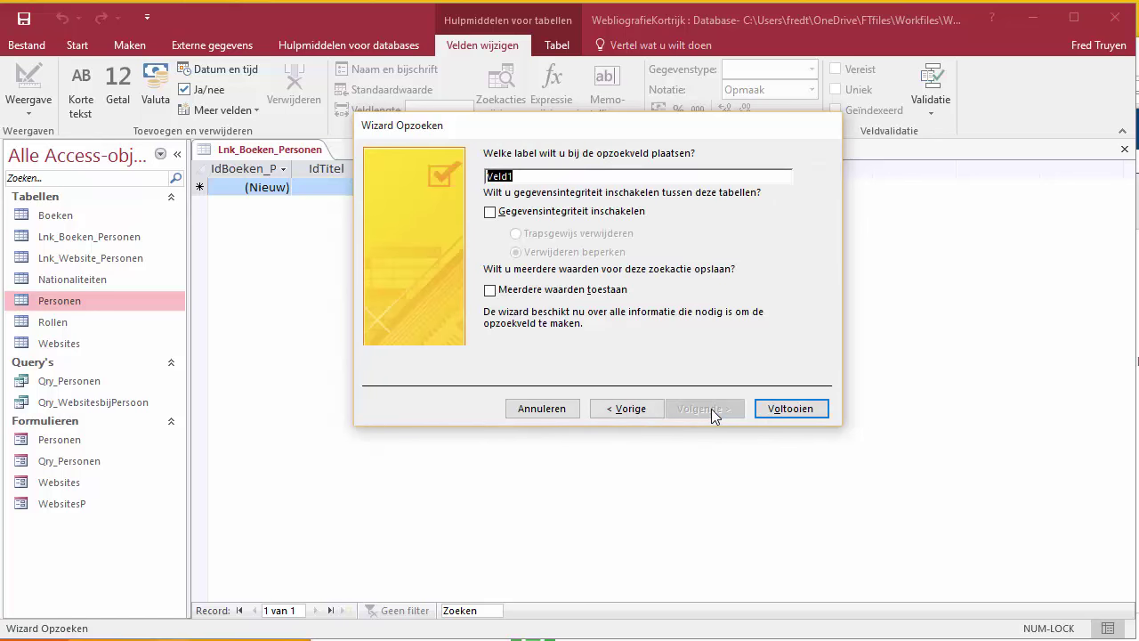
text(IdPersoon)
click(790, 409)
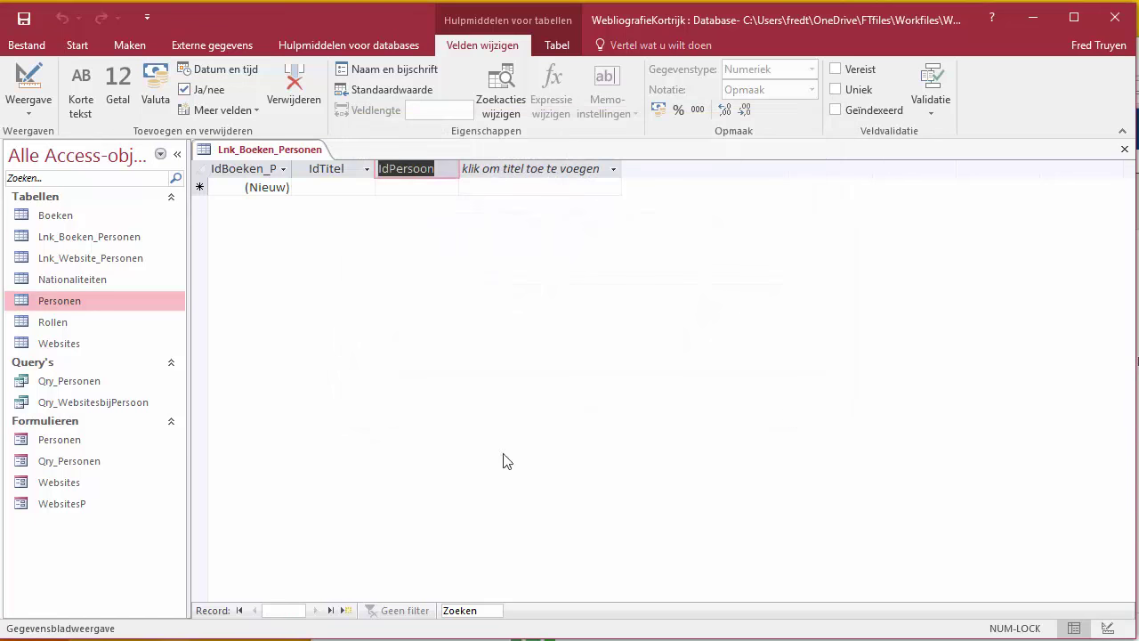
Step: Link Biografie Eisenhower to Dwight Eisenhower, and both Montgomery books to Bernard Montgomery
click(368, 187)
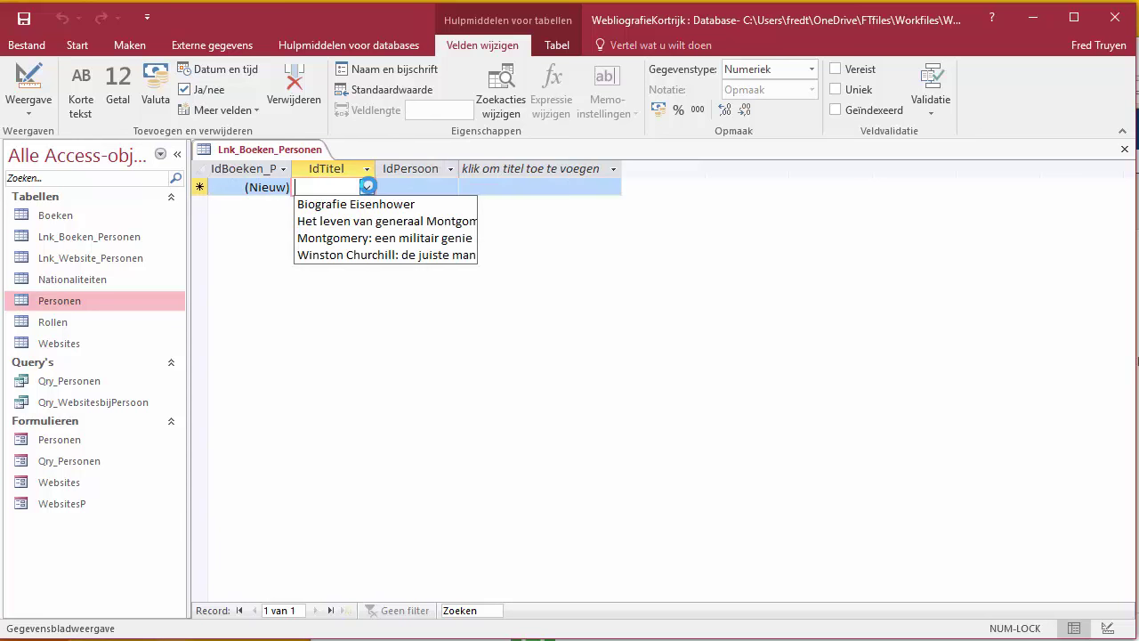
click(368, 205)
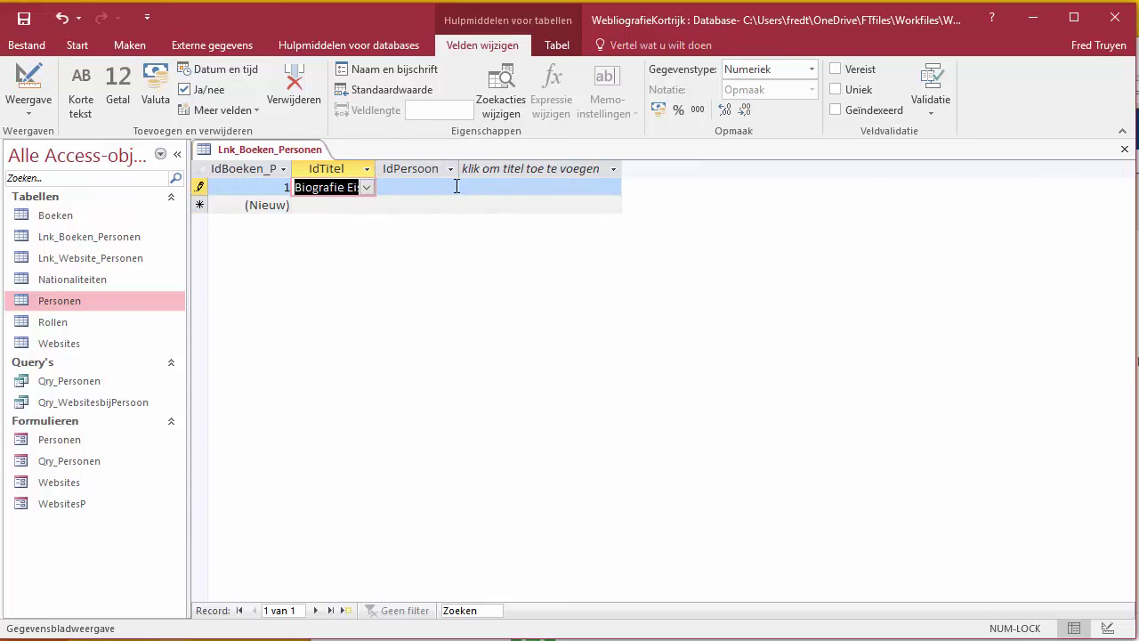
click(455, 187)
click(452, 240)
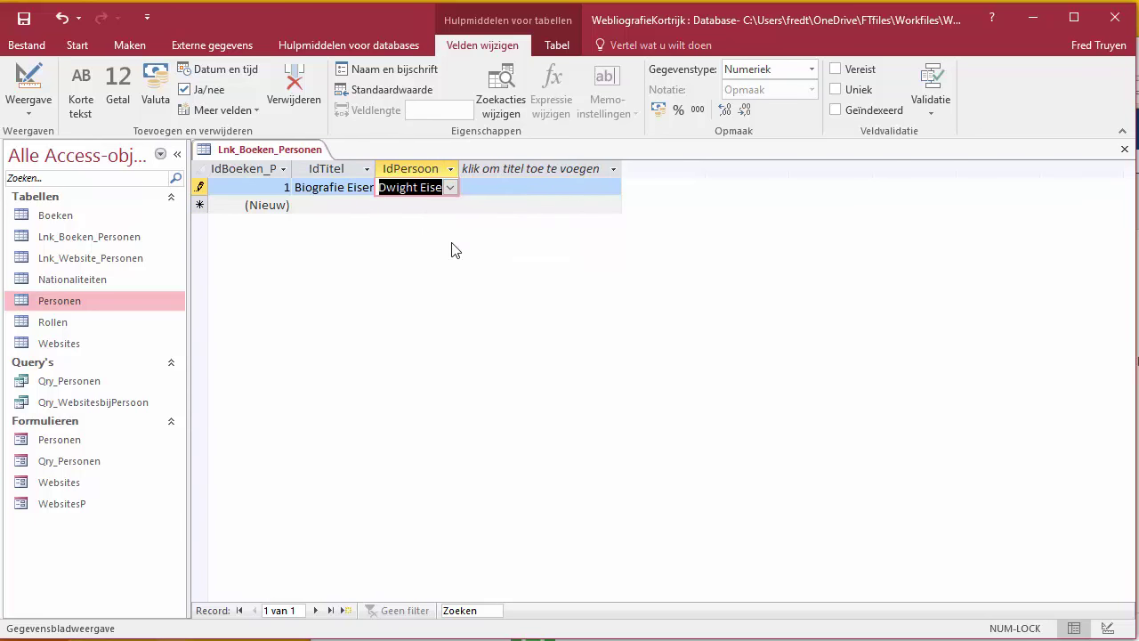
click(359, 206)
click(366, 206)
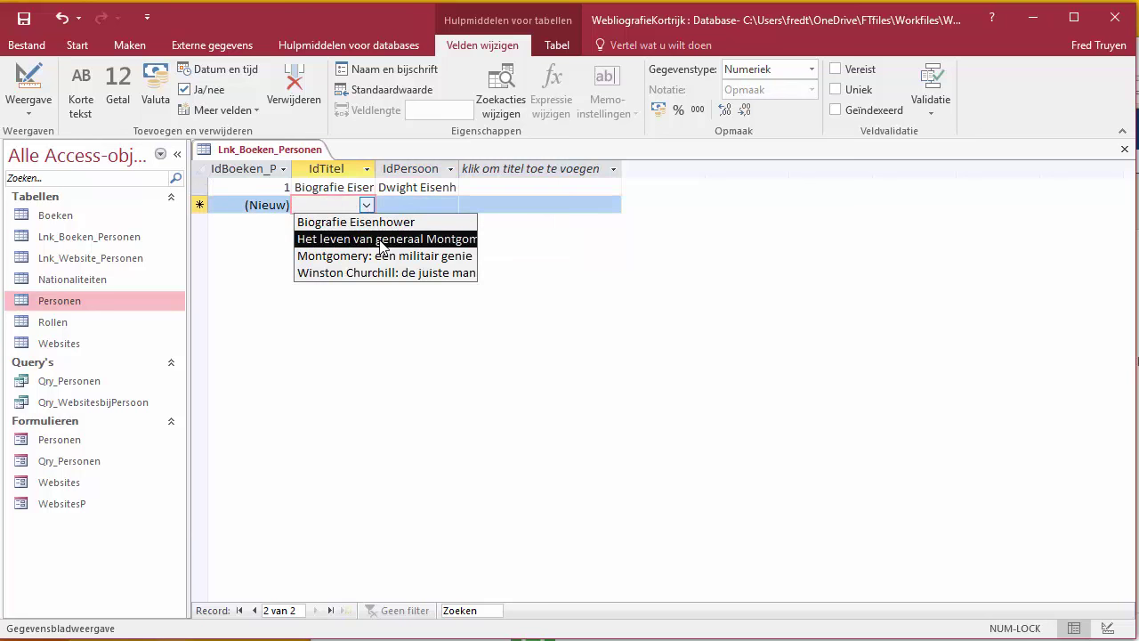
click(382, 245)
click(450, 206)
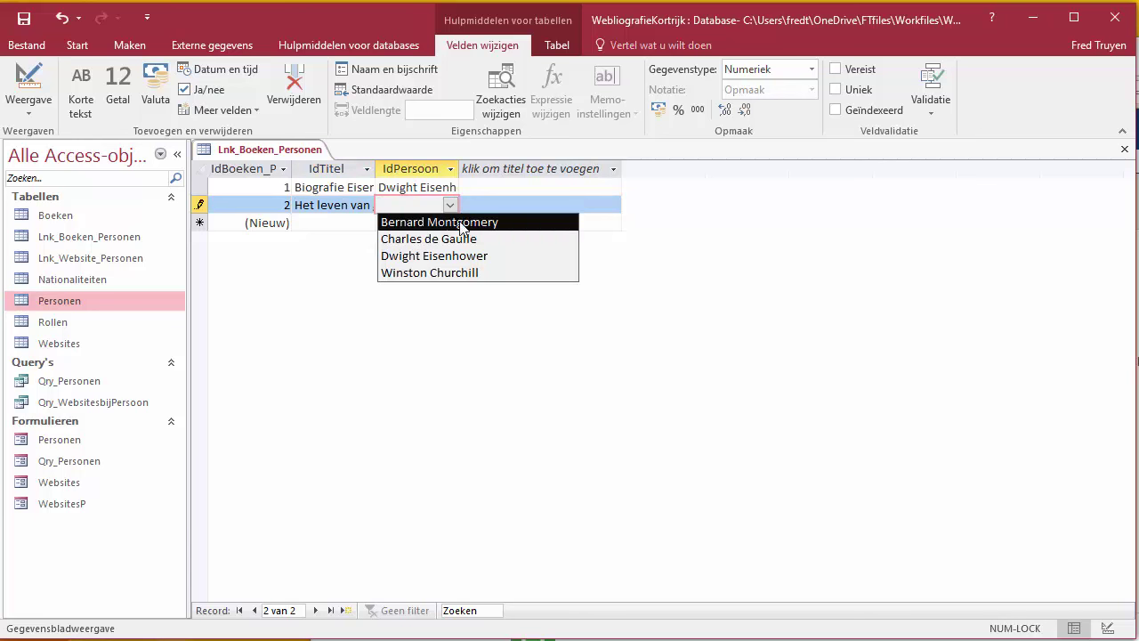
click(461, 222)
click(353, 224)
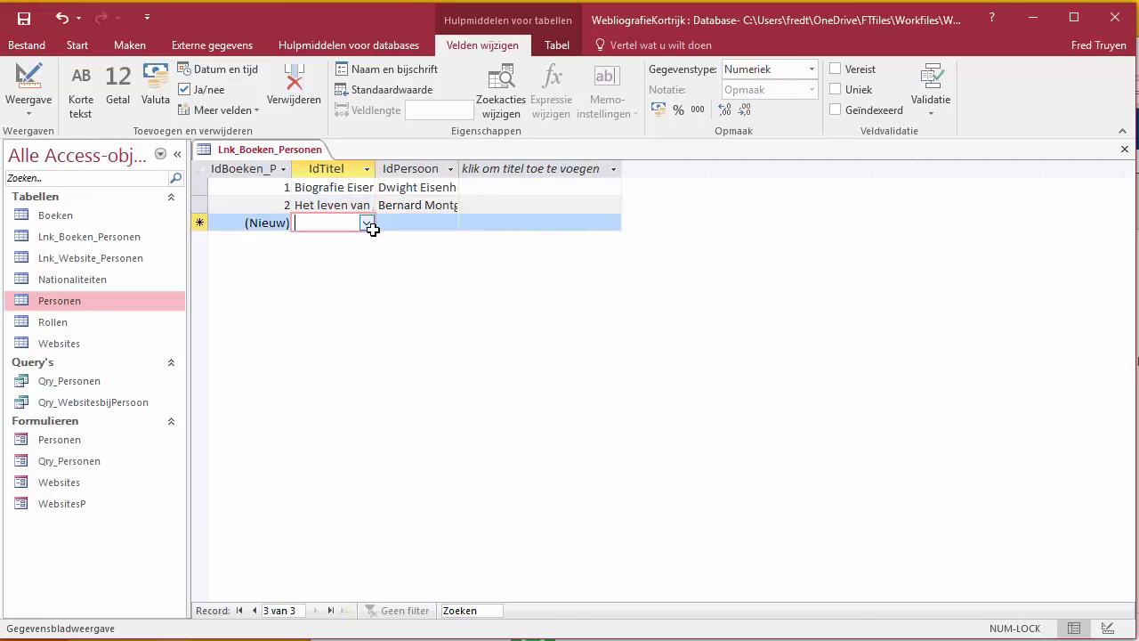
click(368, 222)
click(373, 279)
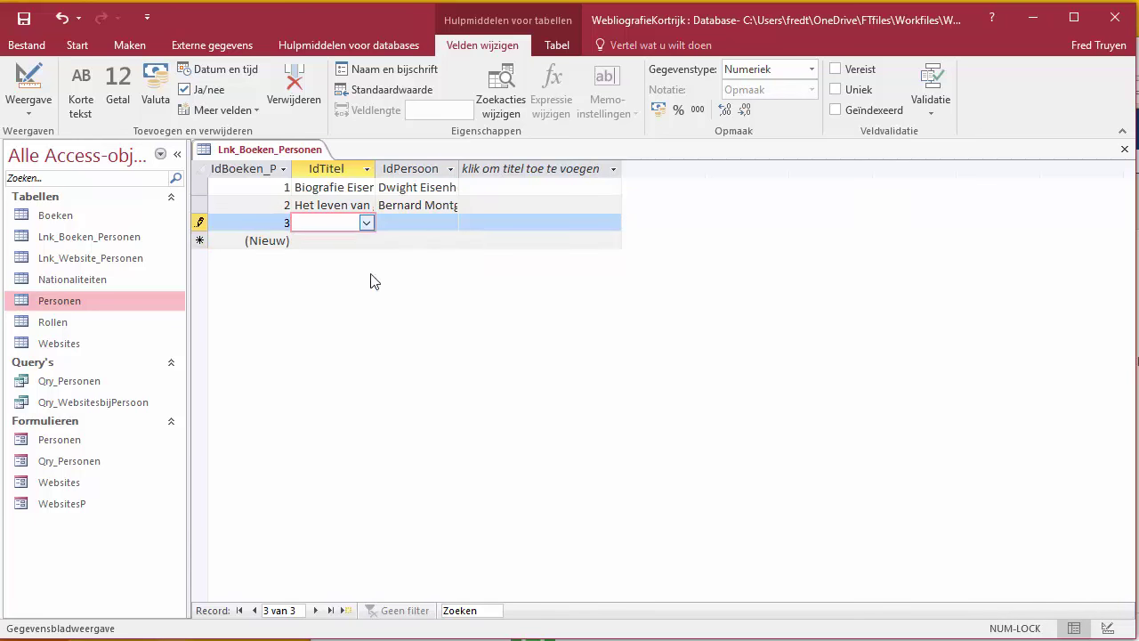
click(451, 223)
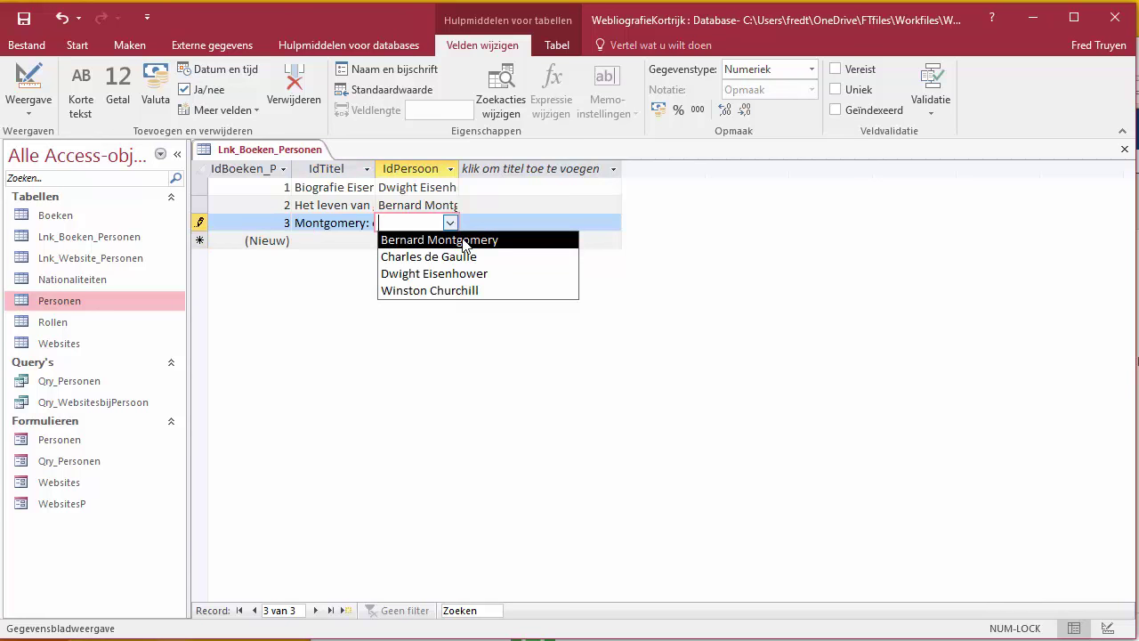
click(464, 240)
Step: Widen the IdPersoon and IdTitel columns, then close the table saving its layout
drag(466, 168, 560, 169)
click(374, 165)
drag(374, 167, 559, 165)
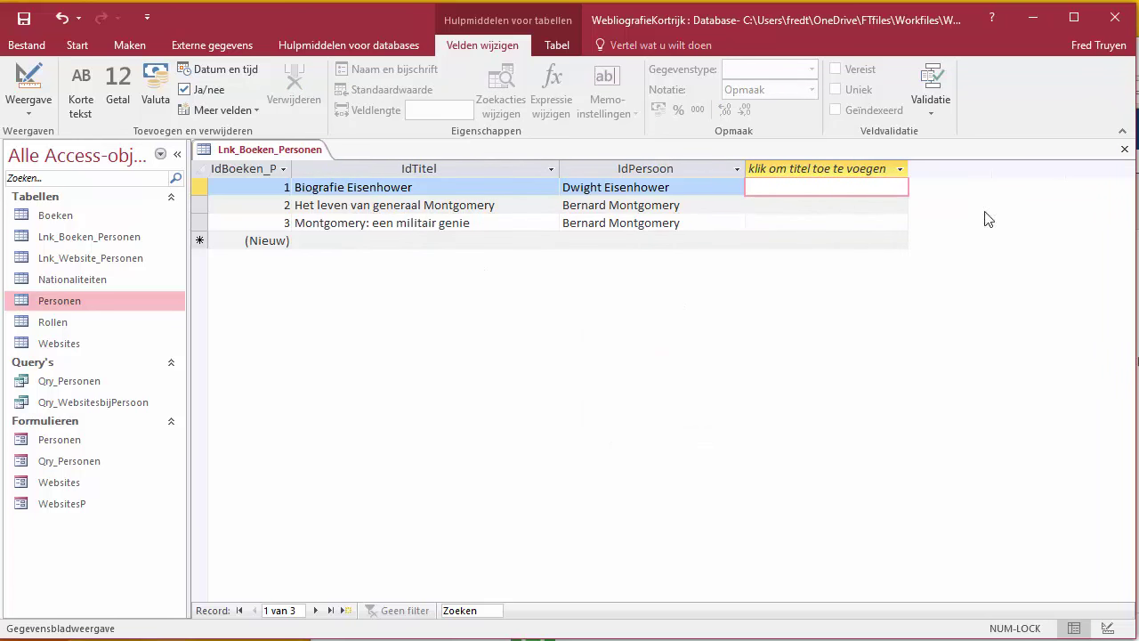
click(1125, 150)
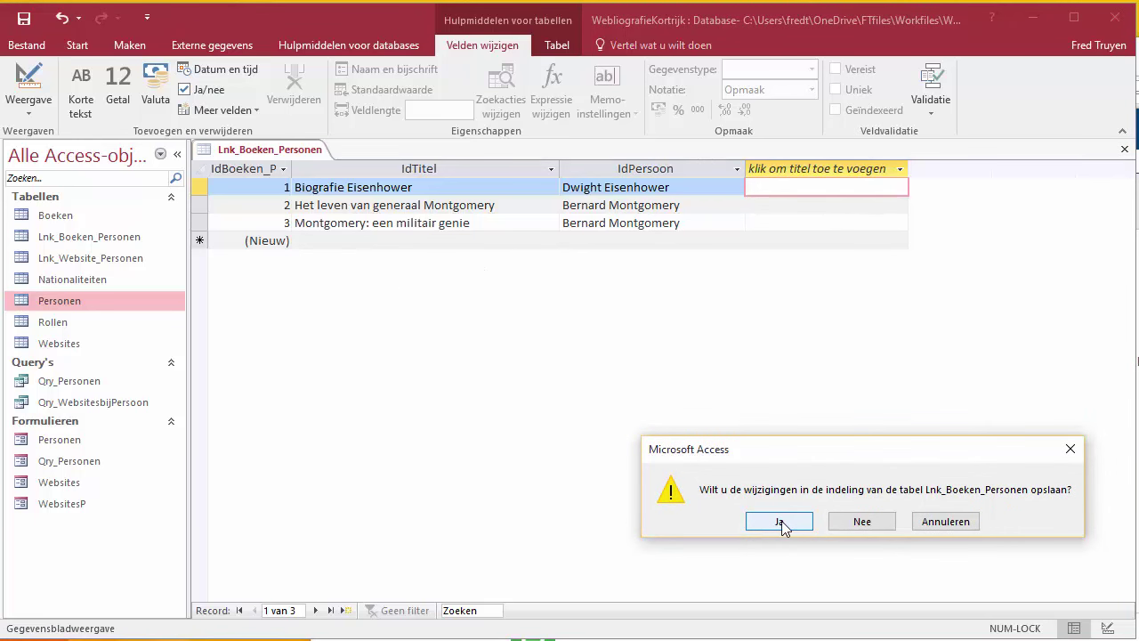
click(782, 526)
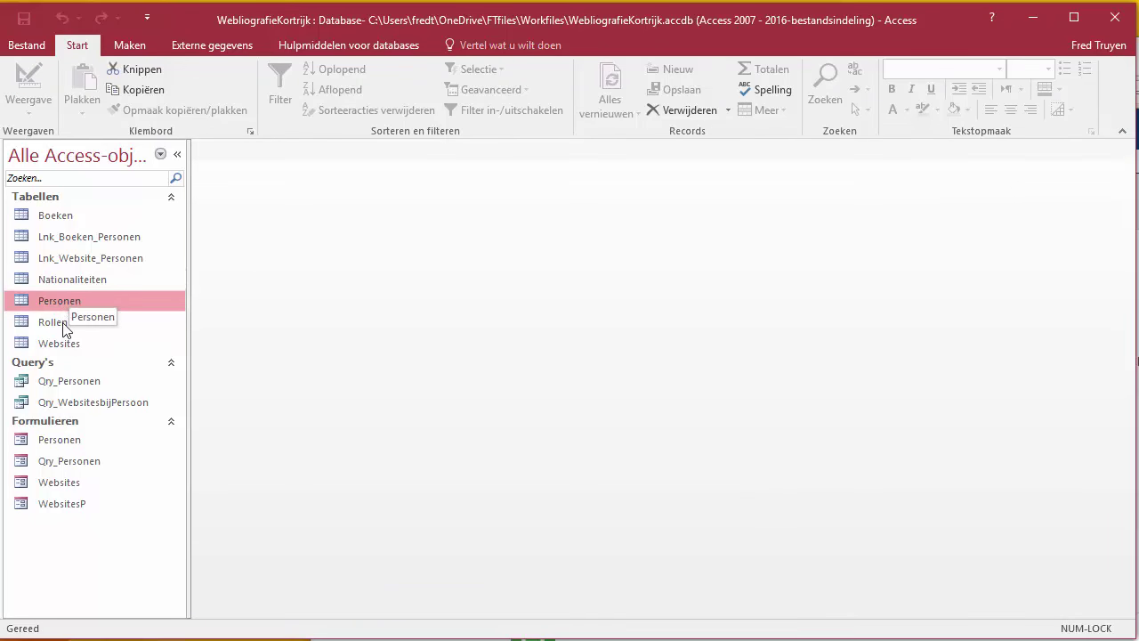
Step: Open Boeken and add 'Leiders in WW2' with its author and year 1995
double_click(56, 218)
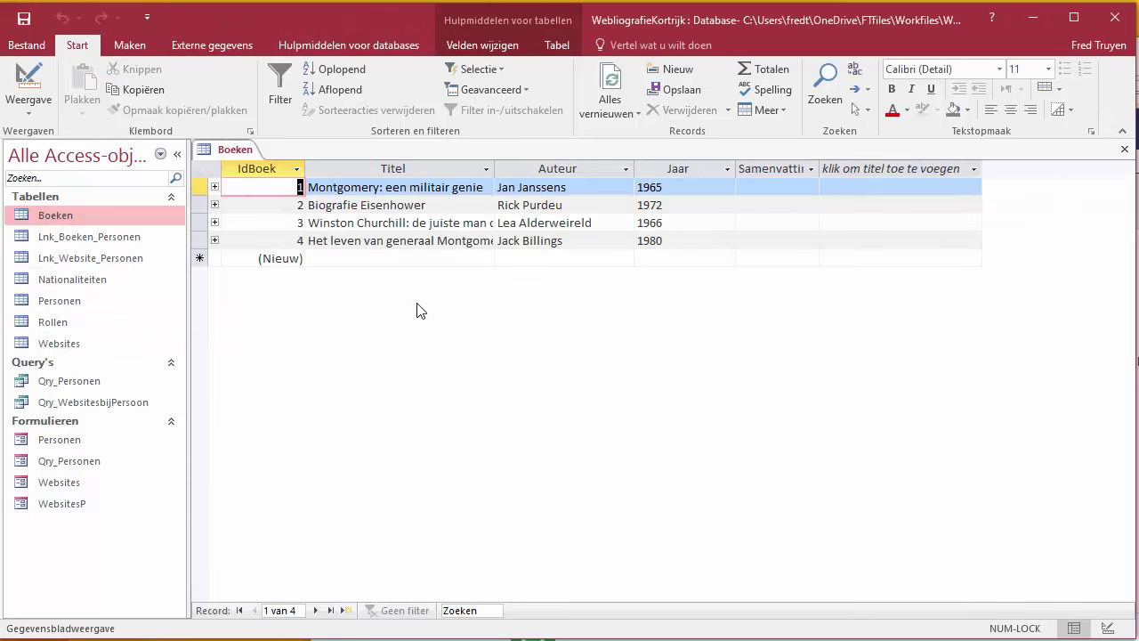
click(318, 259)
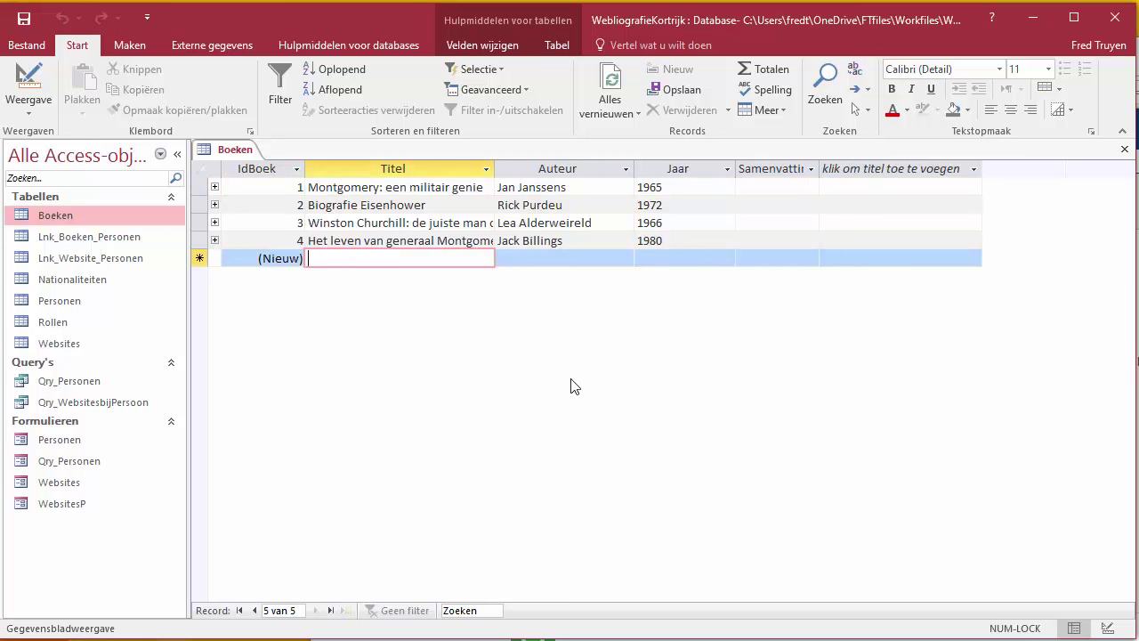
text(Le)
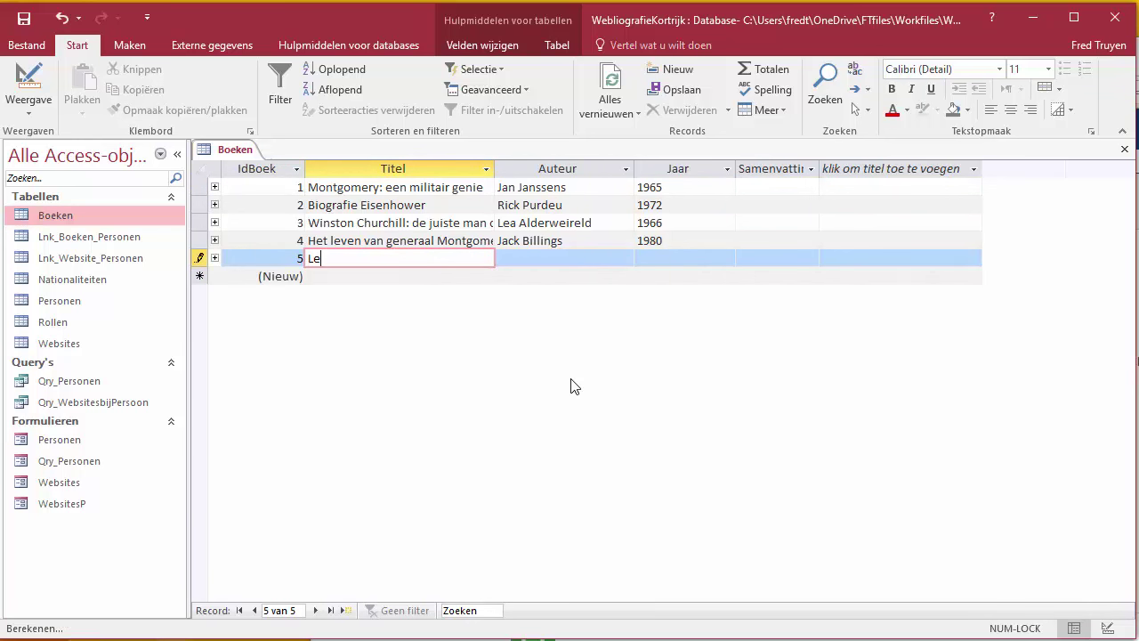
text(iders in )
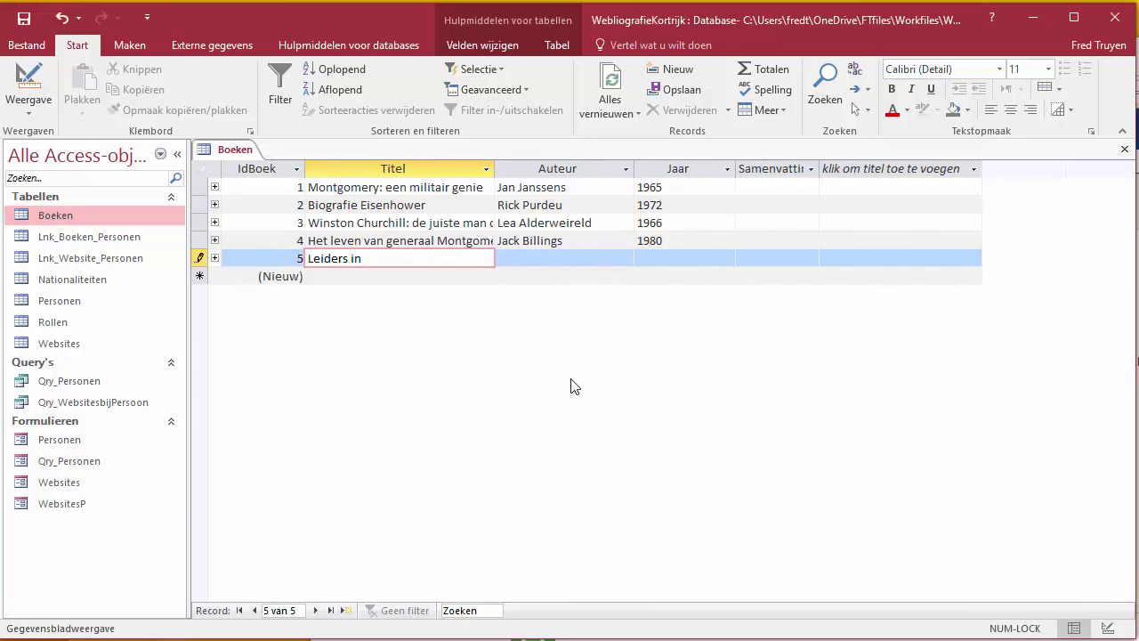
text(WW2)
key(Tab)
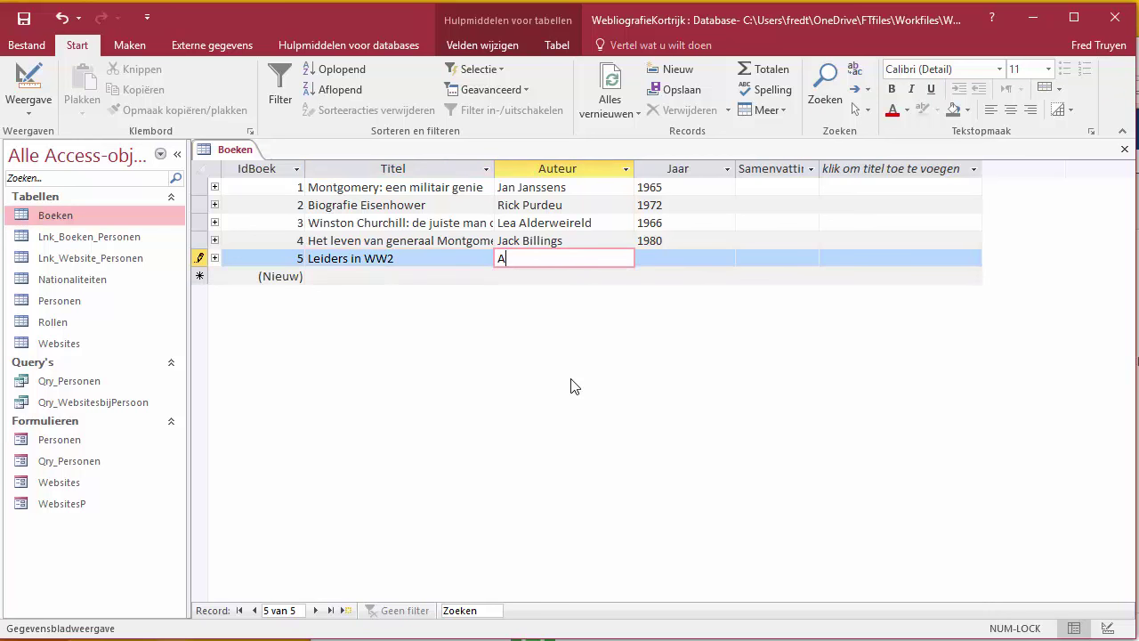
key(Tab)
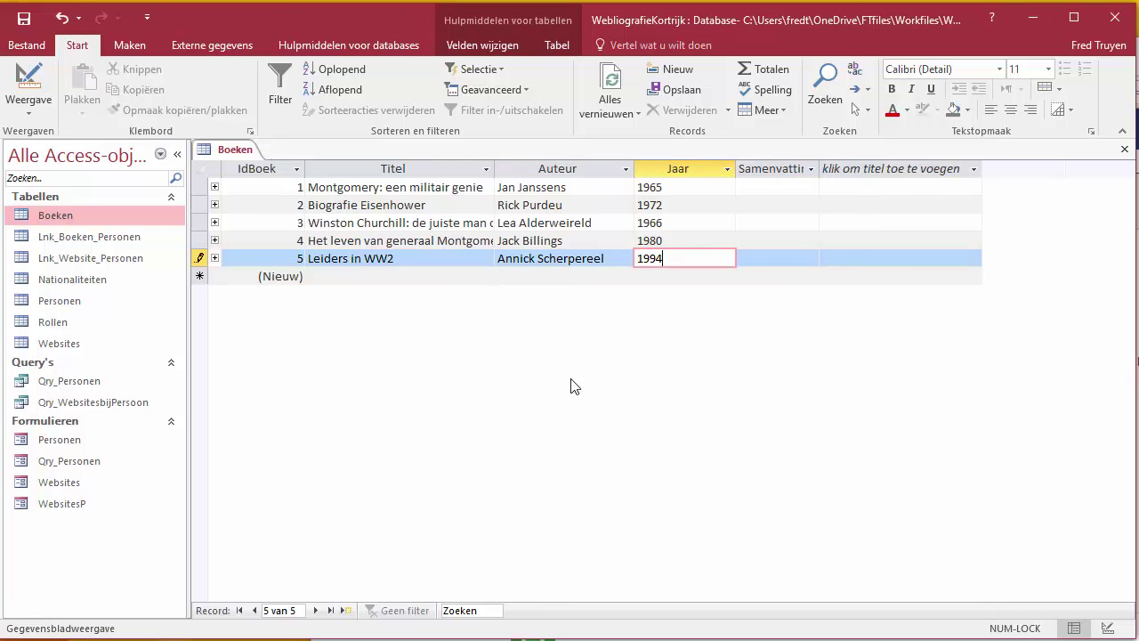
text(1995)
key(Tab)
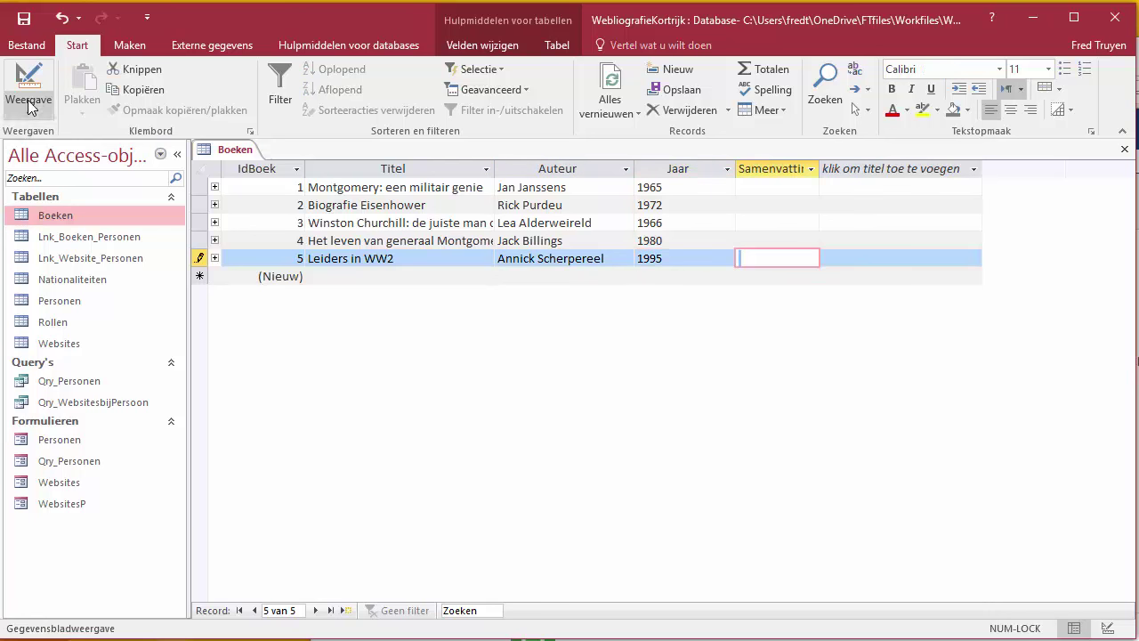
click(659, 240)
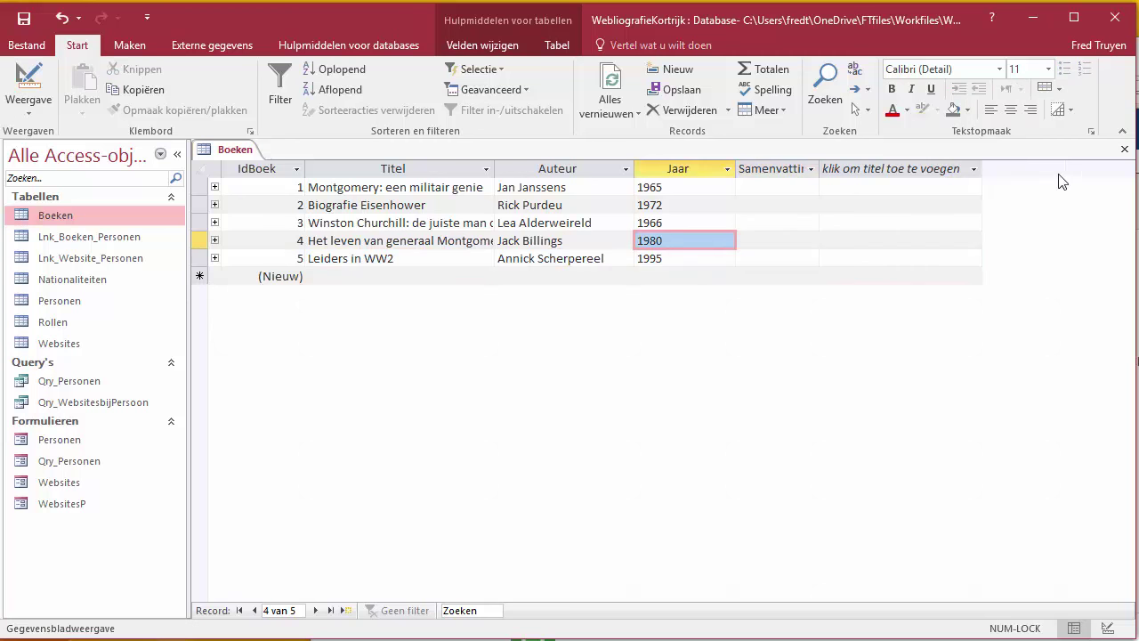
Step: Reopen Lnk_Boeken_Personen and link Leiders in WW2 to Bernard Montgomery and Charles de Gaulle
click(1127, 149)
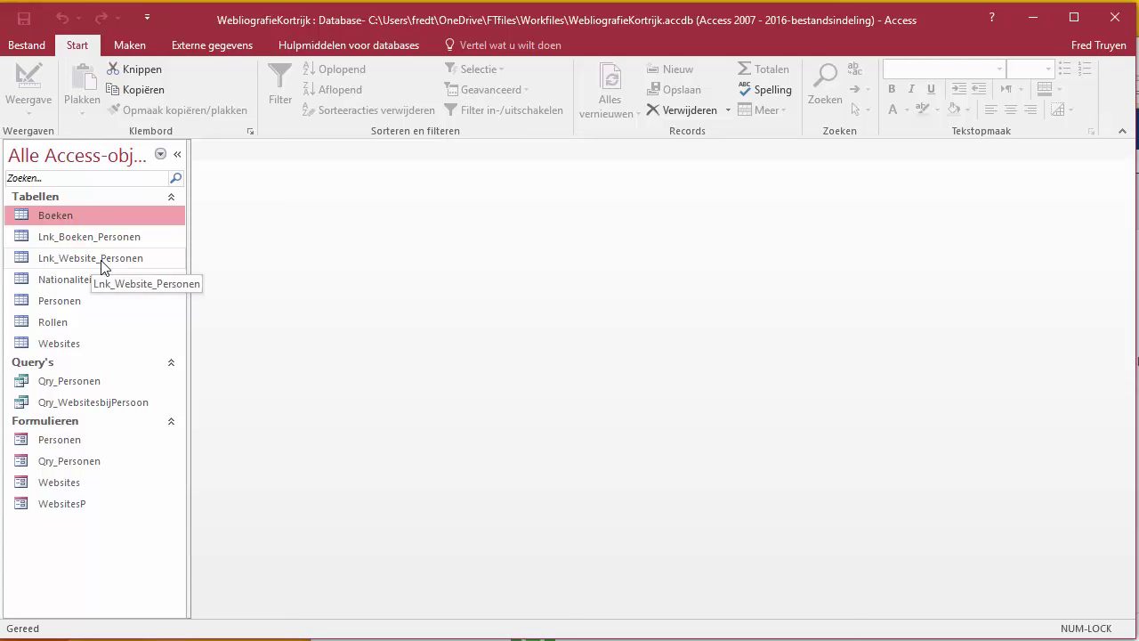
double_click(110, 239)
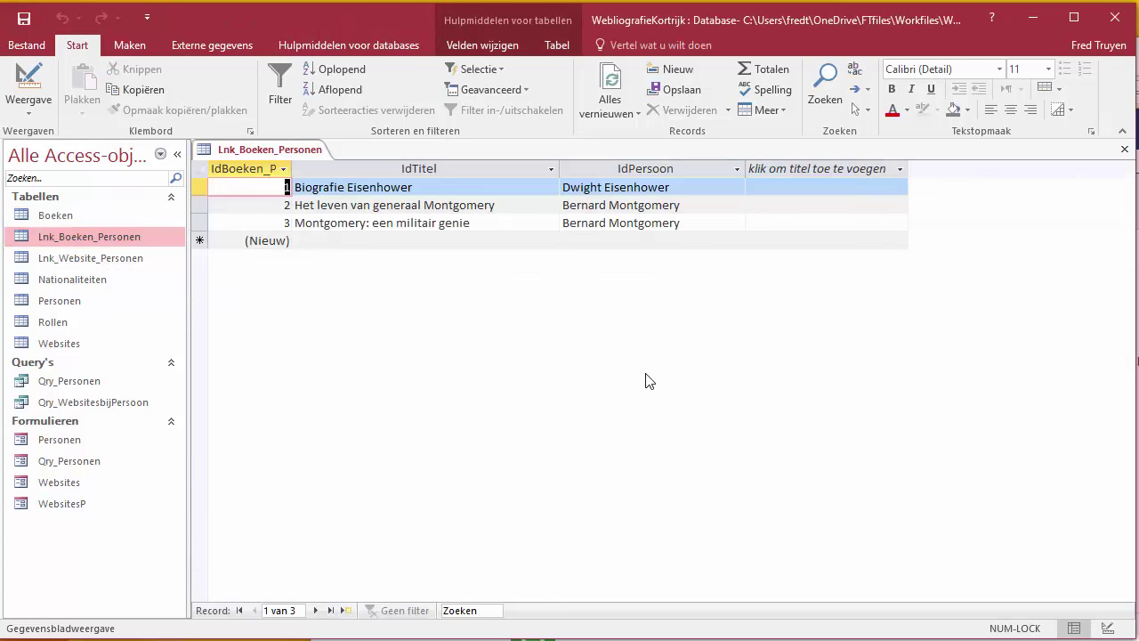
click(551, 241)
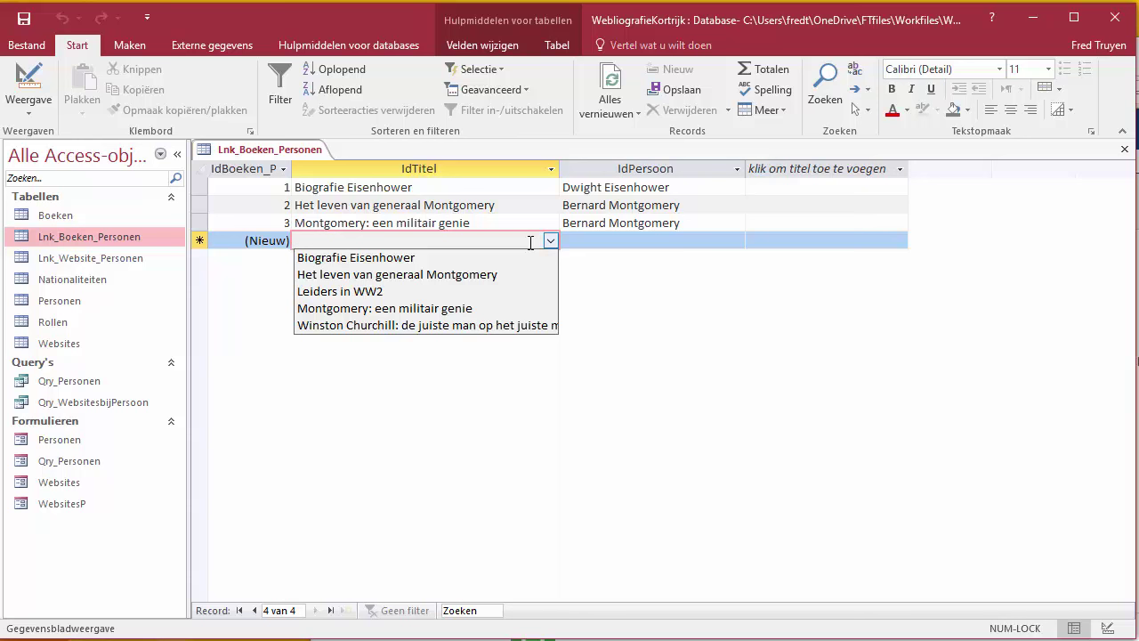
click(347, 292)
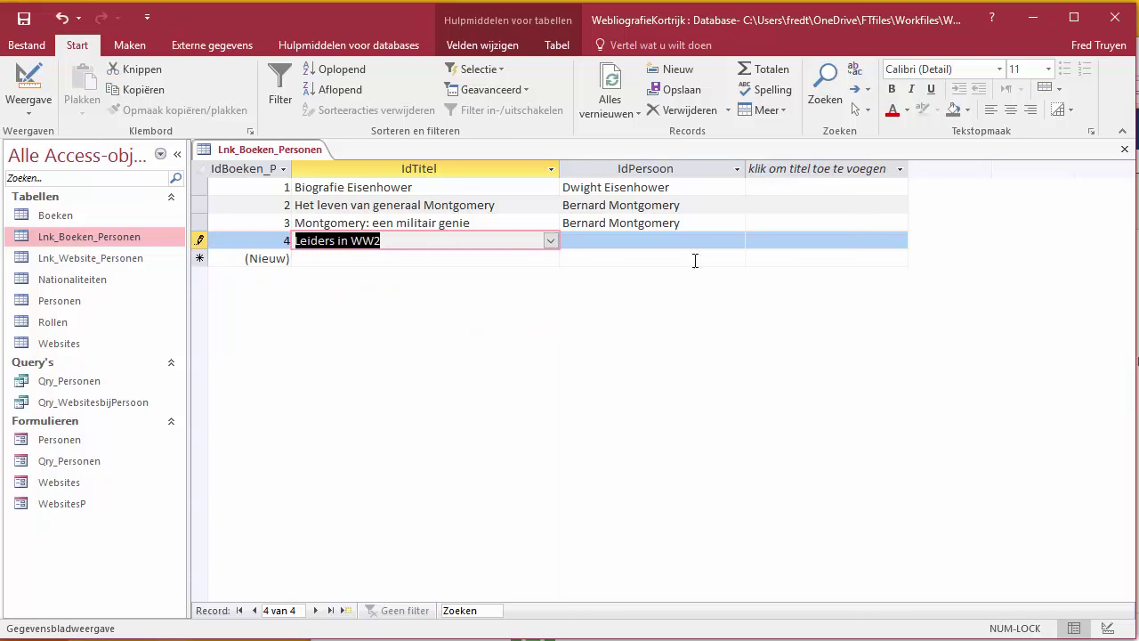
click(737, 240)
click(700, 255)
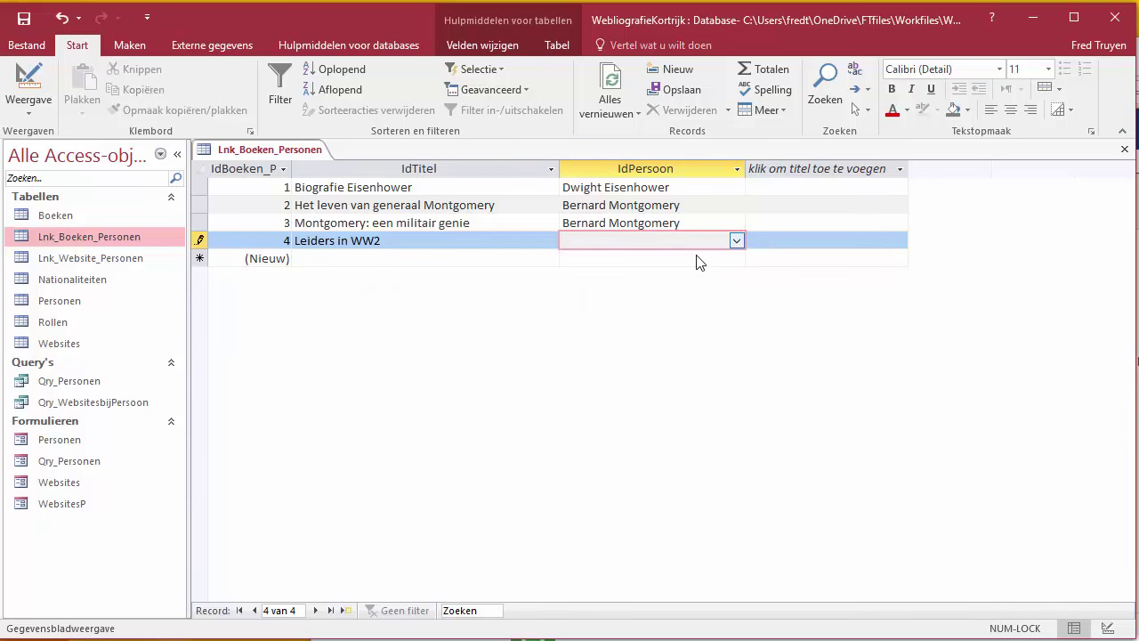
click(549, 257)
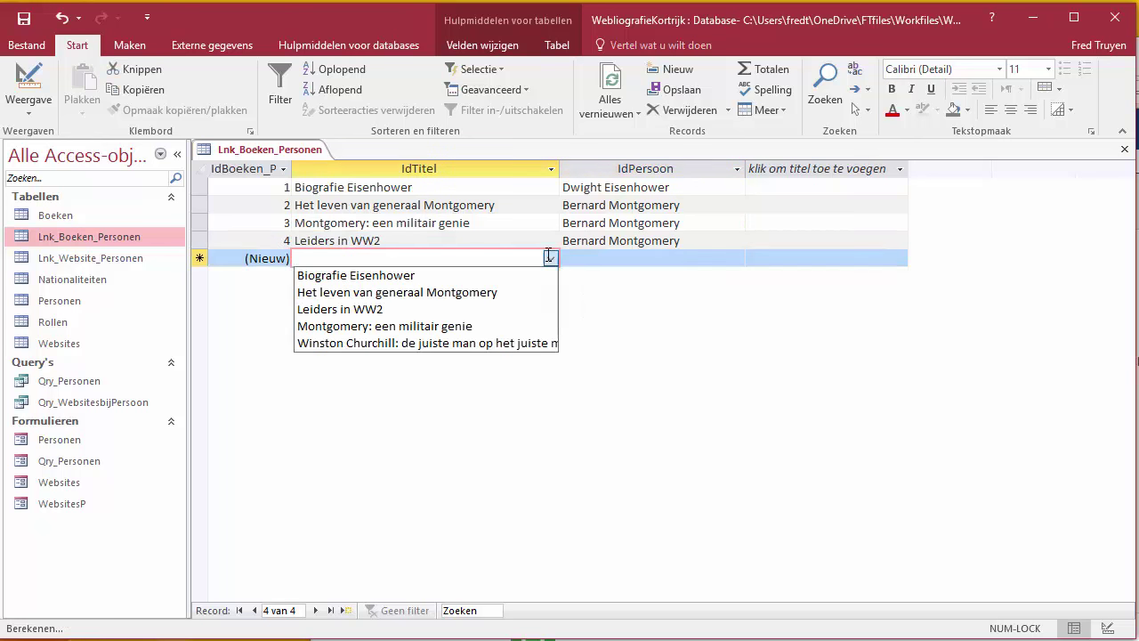
click(481, 308)
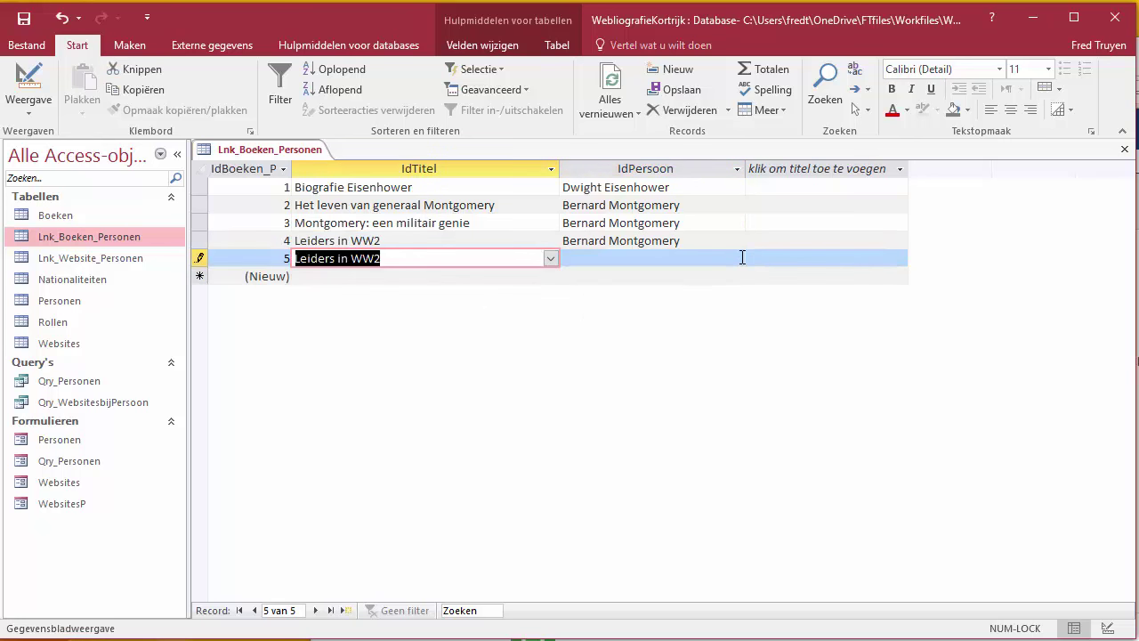
click(742, 257)
click(656, 293)
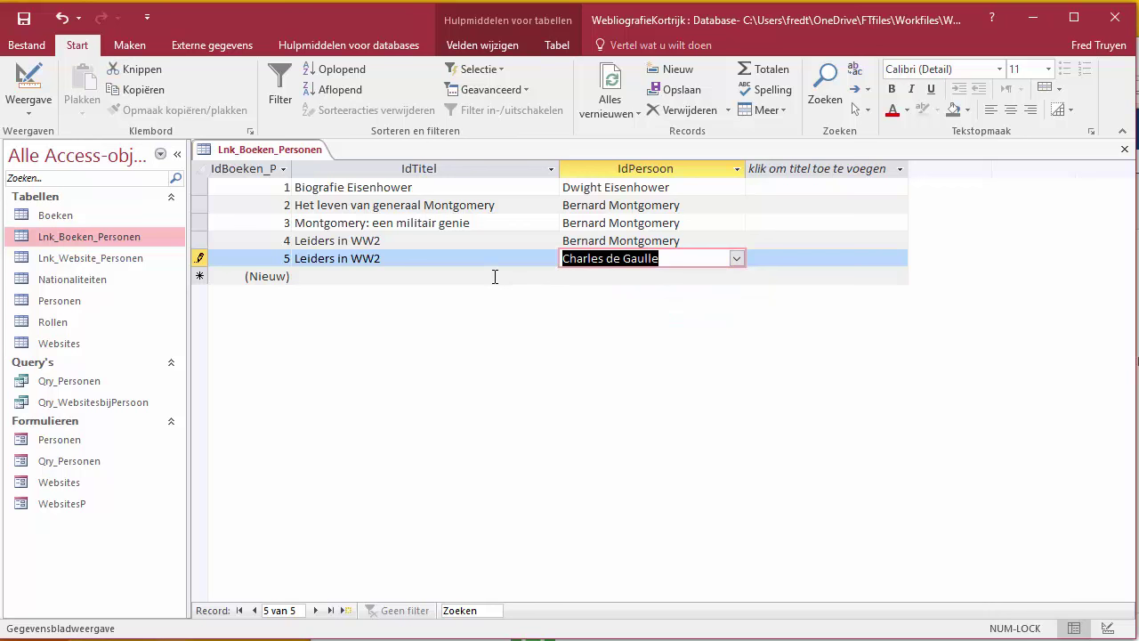
Step: Link Leiders in WW2 to Dwight Eisenhower and Winston Churchill, then close the table
click(532, 277)
click(549, 277)
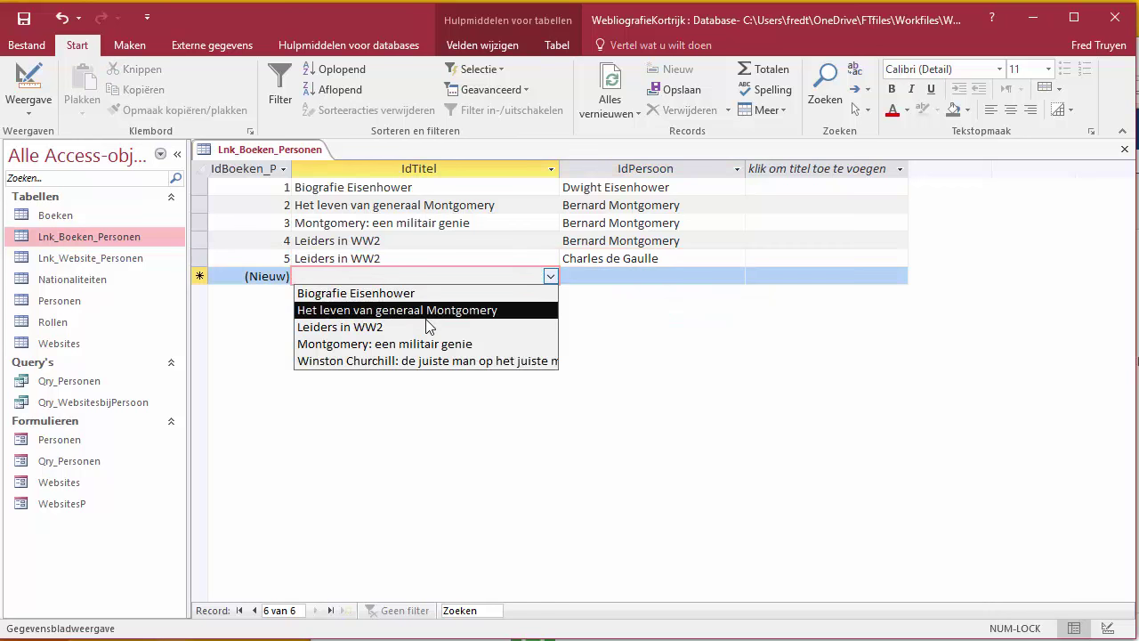
click(430, 327)
click(735, 277)
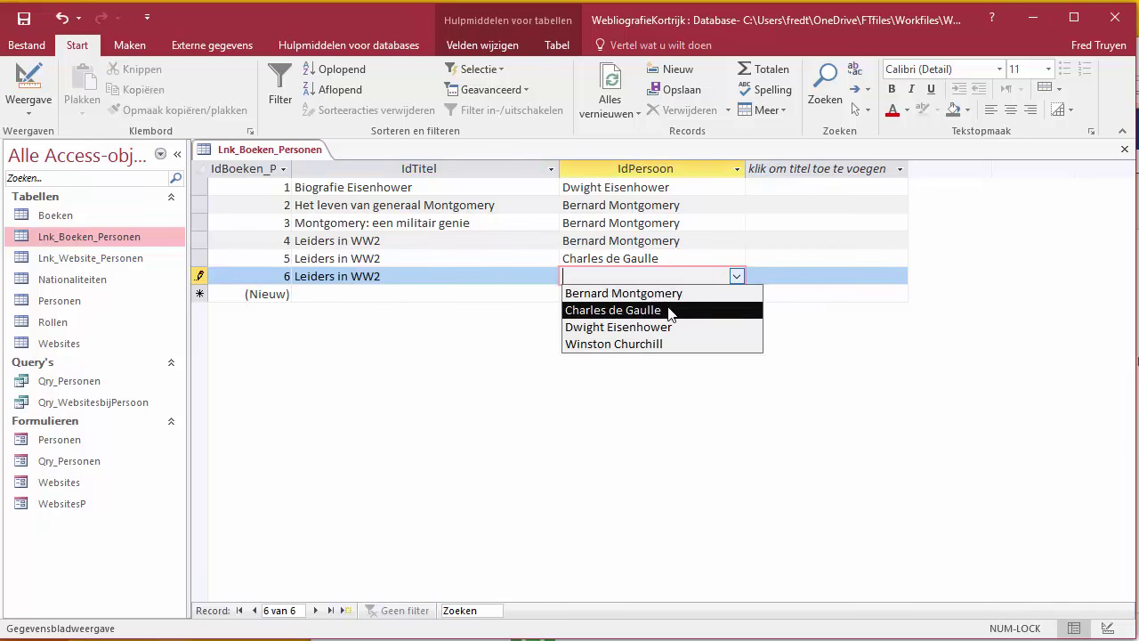
click(638, 327)
click(428, 294)
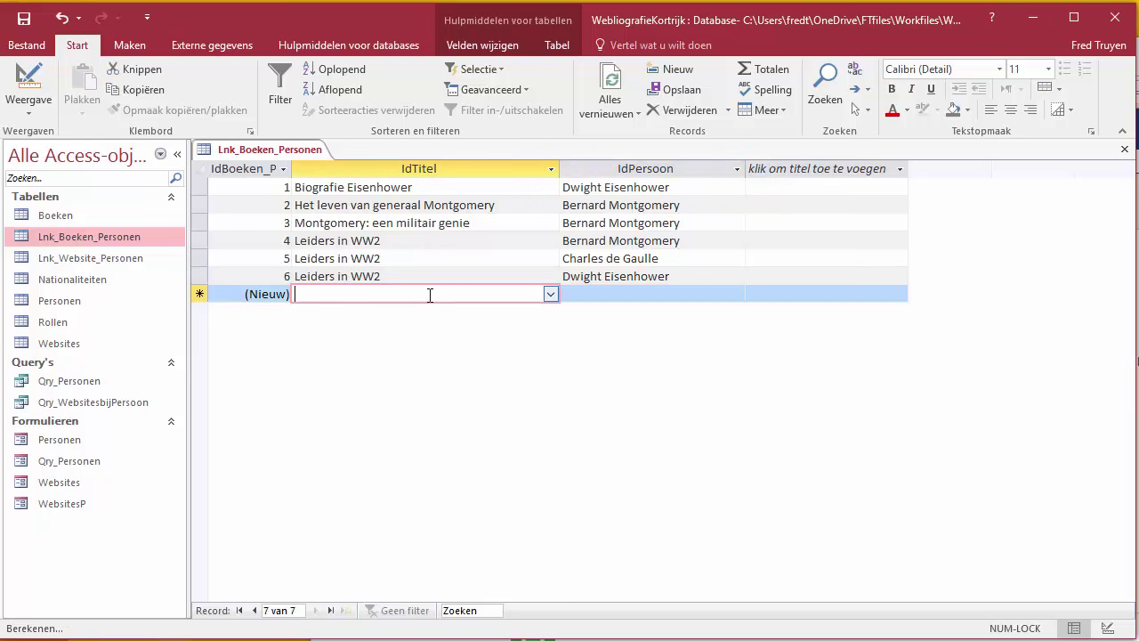
click(551, 295)
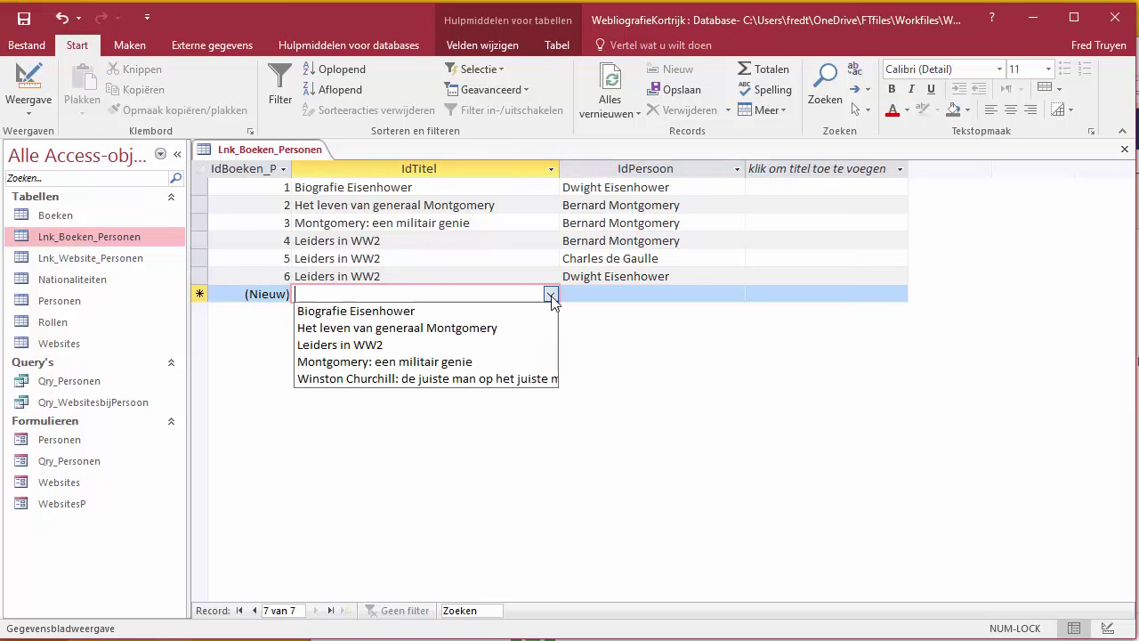
click(445, 344)
click(716, 294)
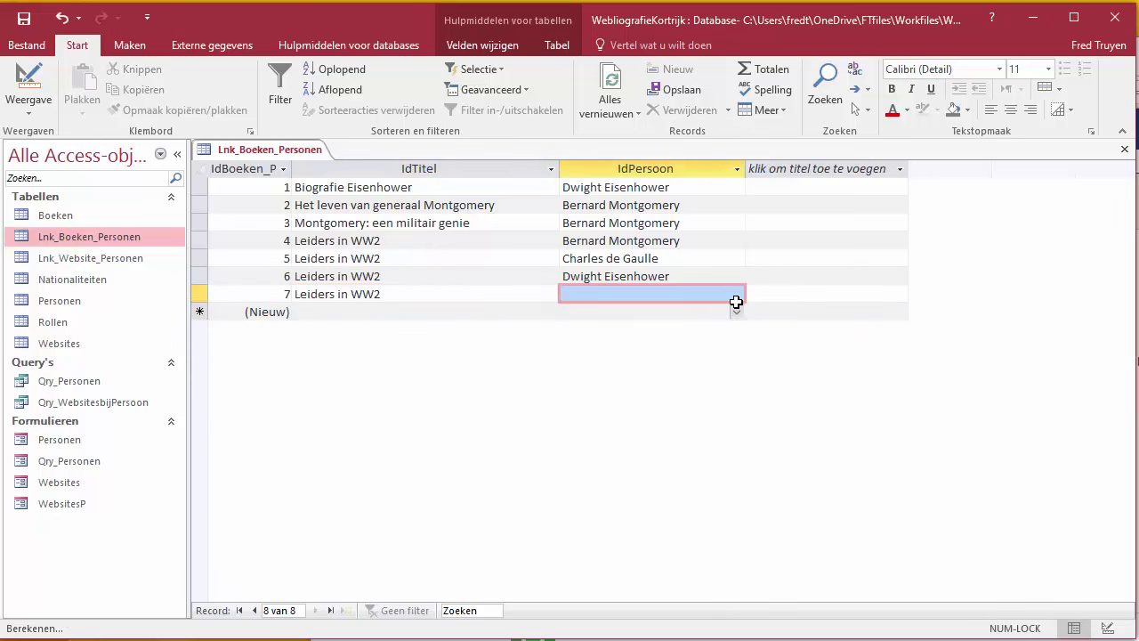
click(736, 297)
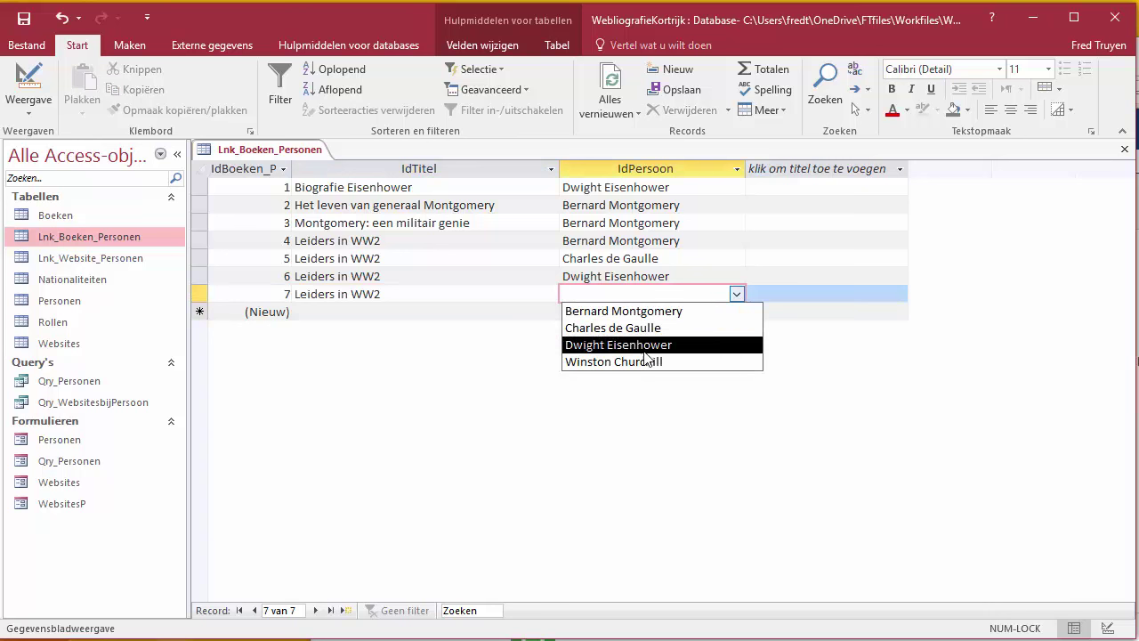
click(707, 361)
click(710, 245)
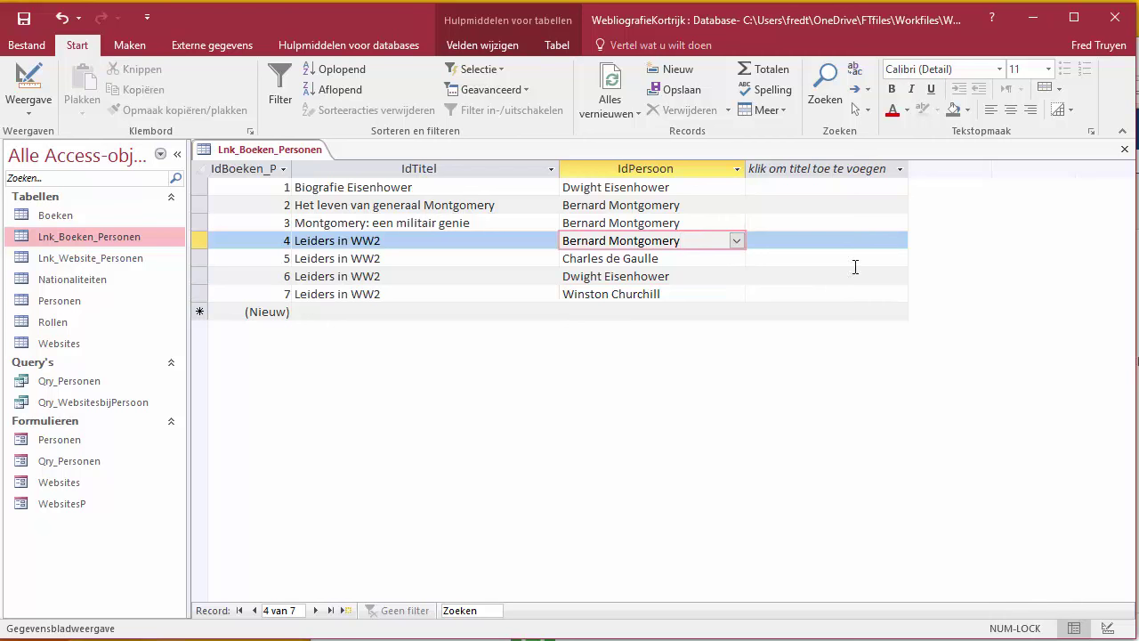
click(1128, 155)
Step: Add the Boeken and Lnk_Boeken_Personen tables to the Relationships diagram
click(335, 44)
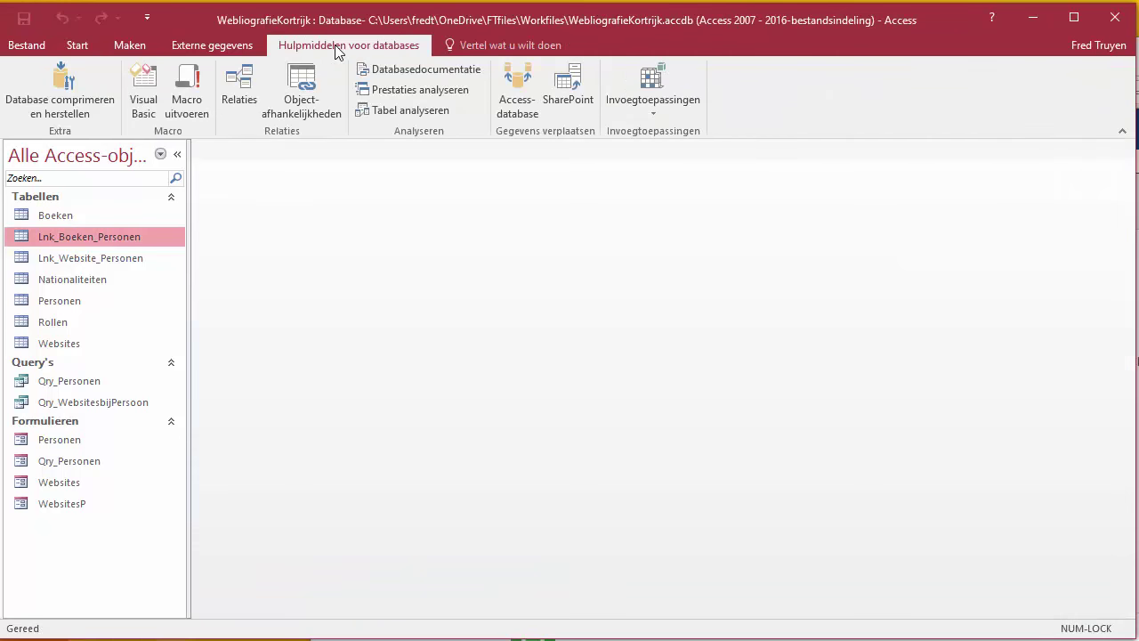
click(233, 89)
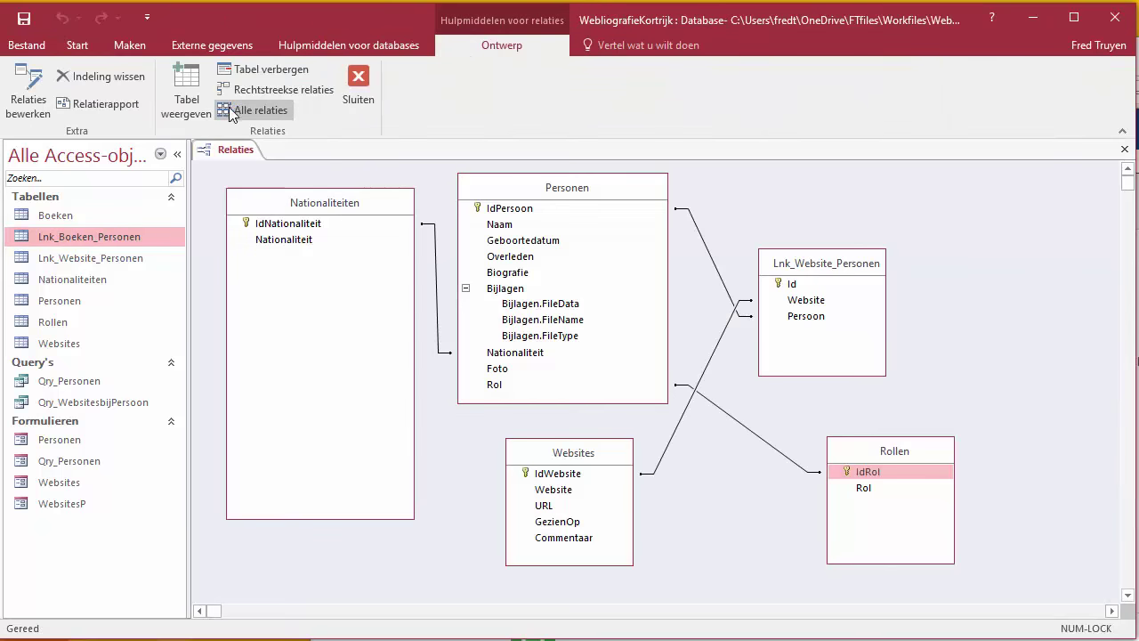
click(182, 96)
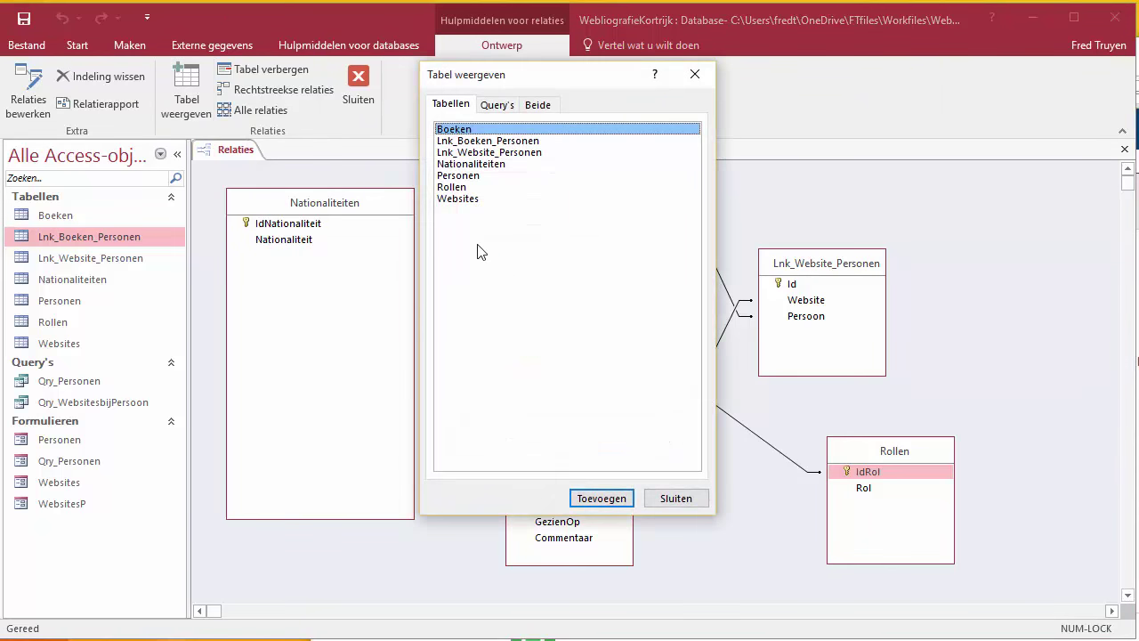
click(530, 143)
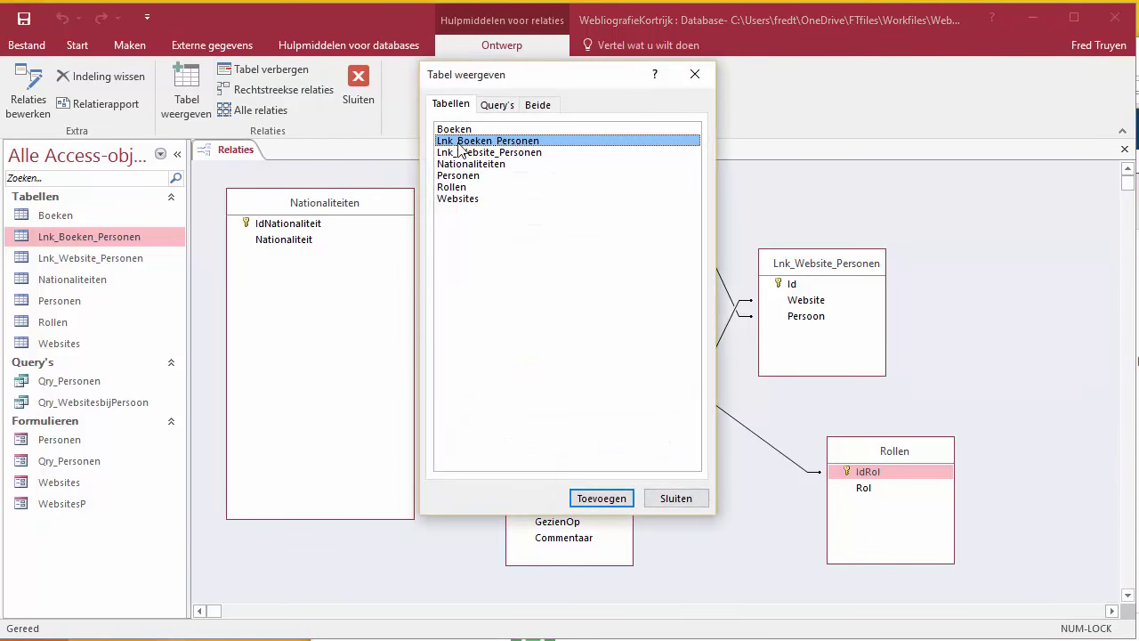
click(466, 132)
ctrl+click(481, 142)
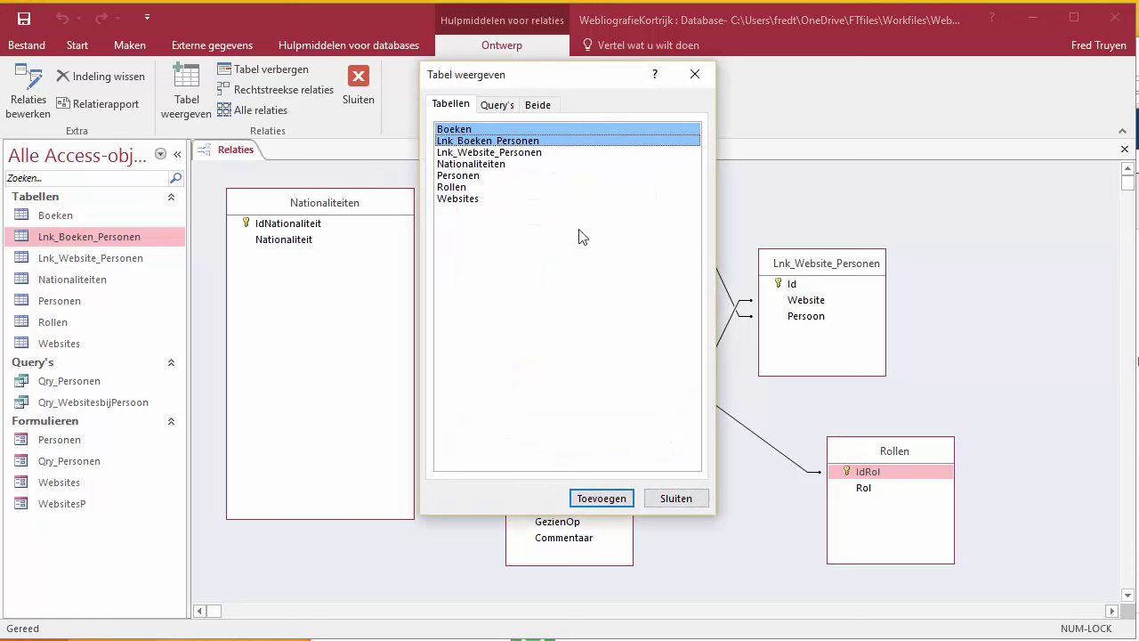
click(603, 501)
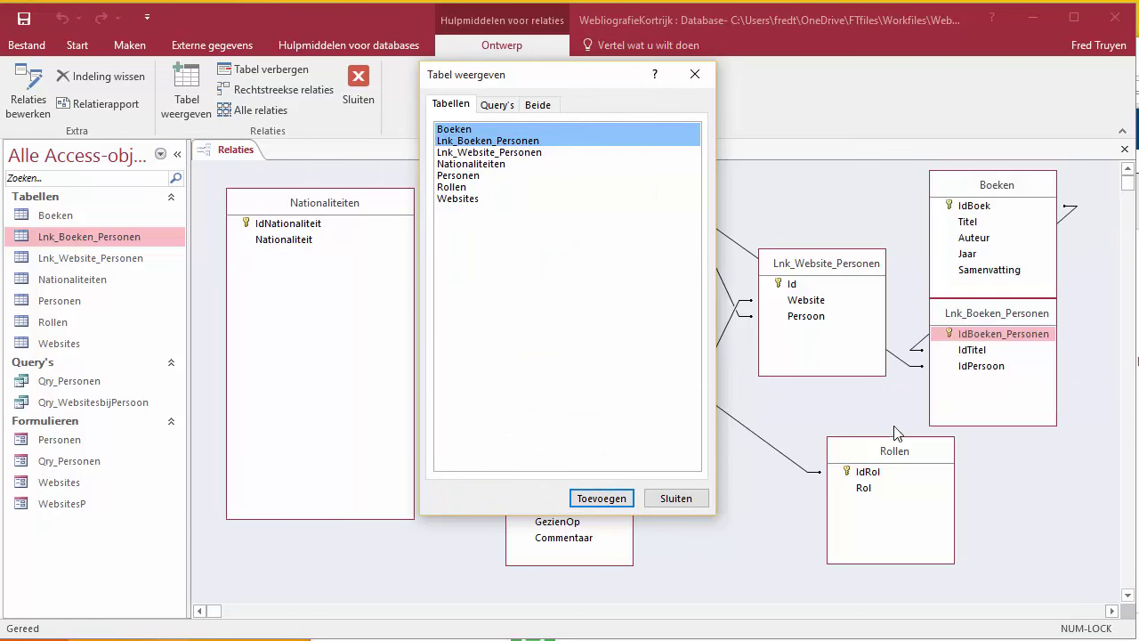
click(795, 509)
click(675, 499)
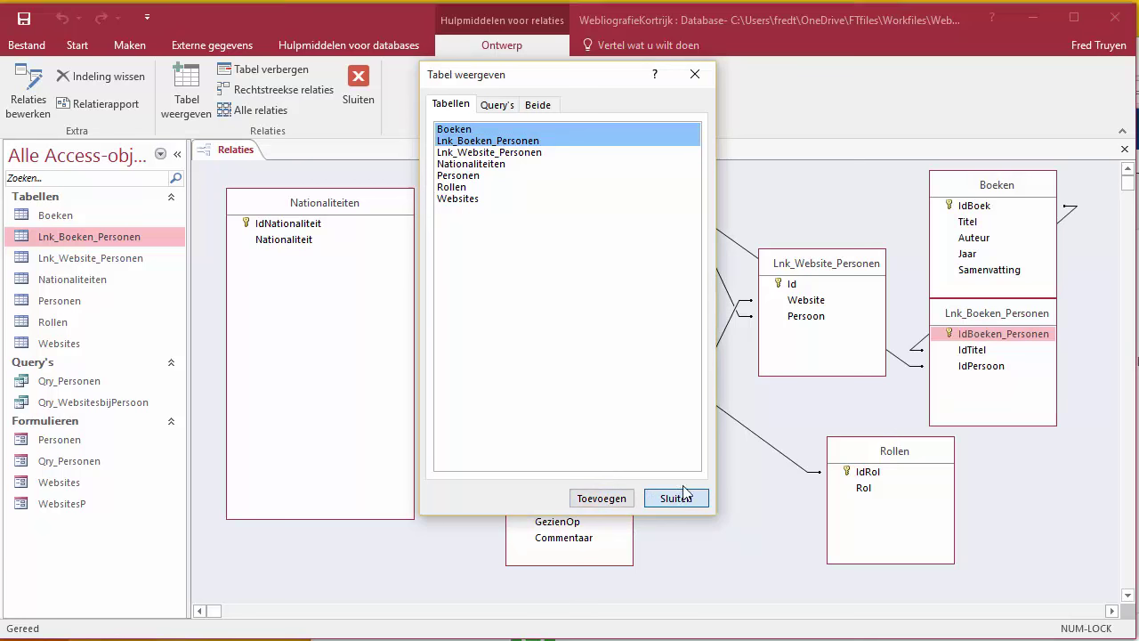
Step: Move Rollen and Lnk_Website_Personen aside and place Boeken above Lnk_Boeken_Personen
drag(876, 454, 756, 484)
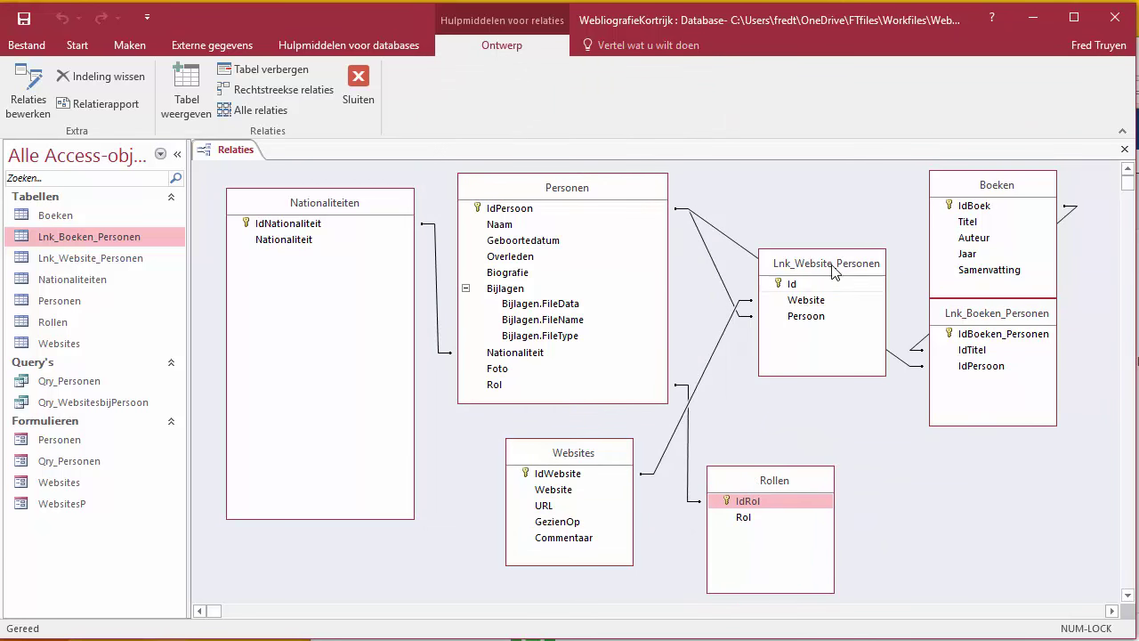
drag(834, 267, 964, 487)
drag(981, 191, 819, 194)
drag(978, 318, 986, 347)
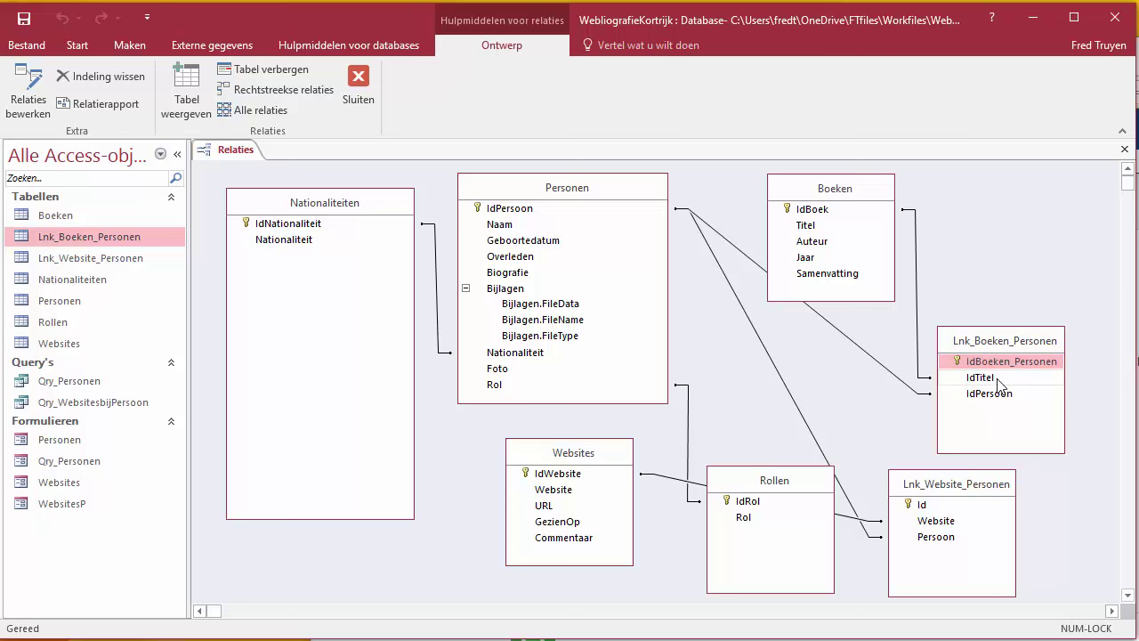
Step: Compare Lnk_Boeken_Personen's IdTitel and IdPersoon fields with Lnk_Website_Personen's Website and Persoon fields
click(994, 380)
click(994, 396)
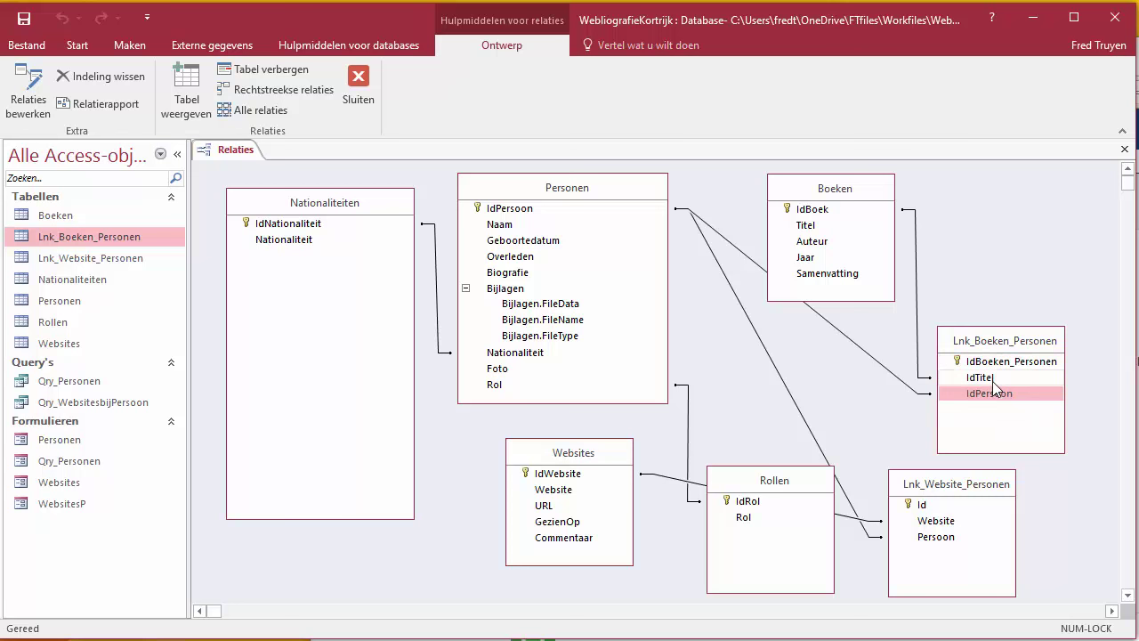
click(994, 380)
click(994, 395)
click(994, 380)
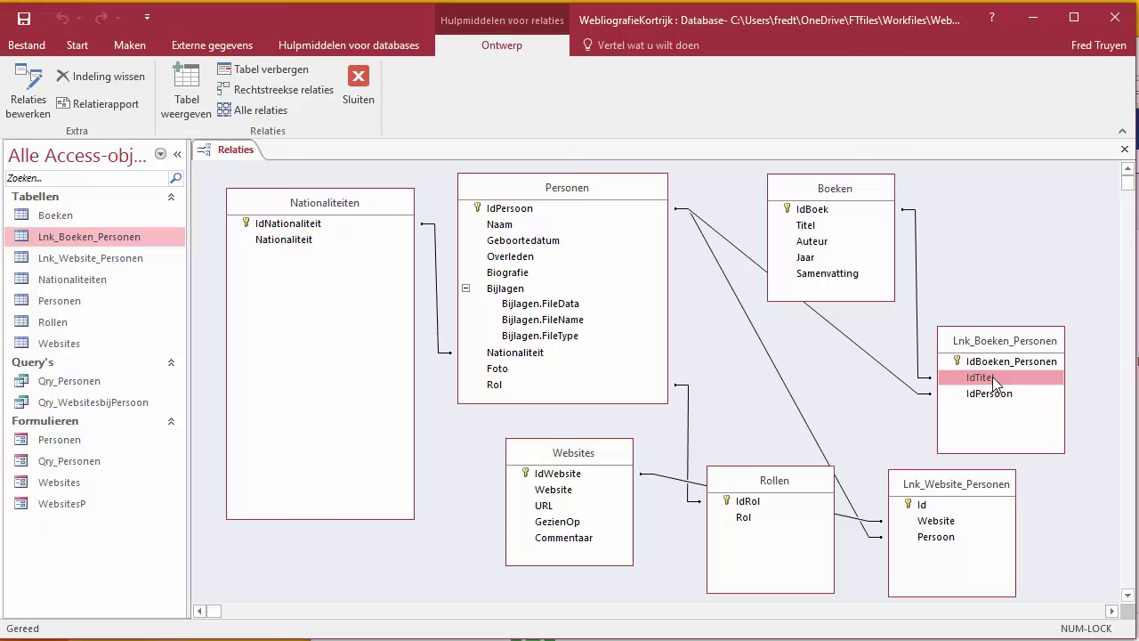
click(936, 520)
click(942, 537)
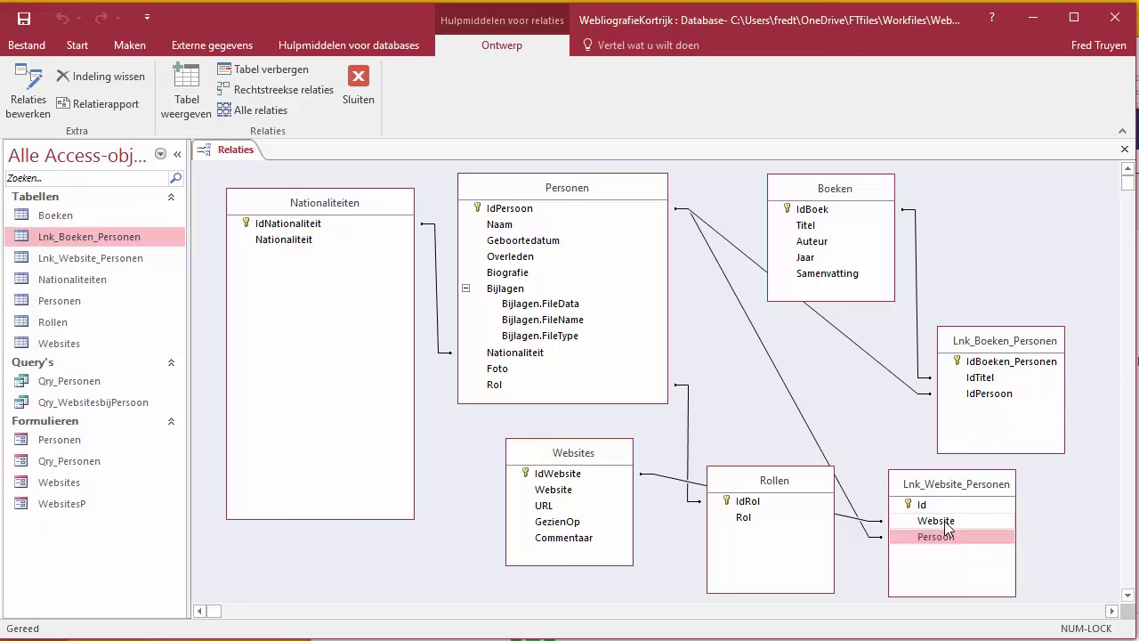
click(936, 521)
click(940, 537)
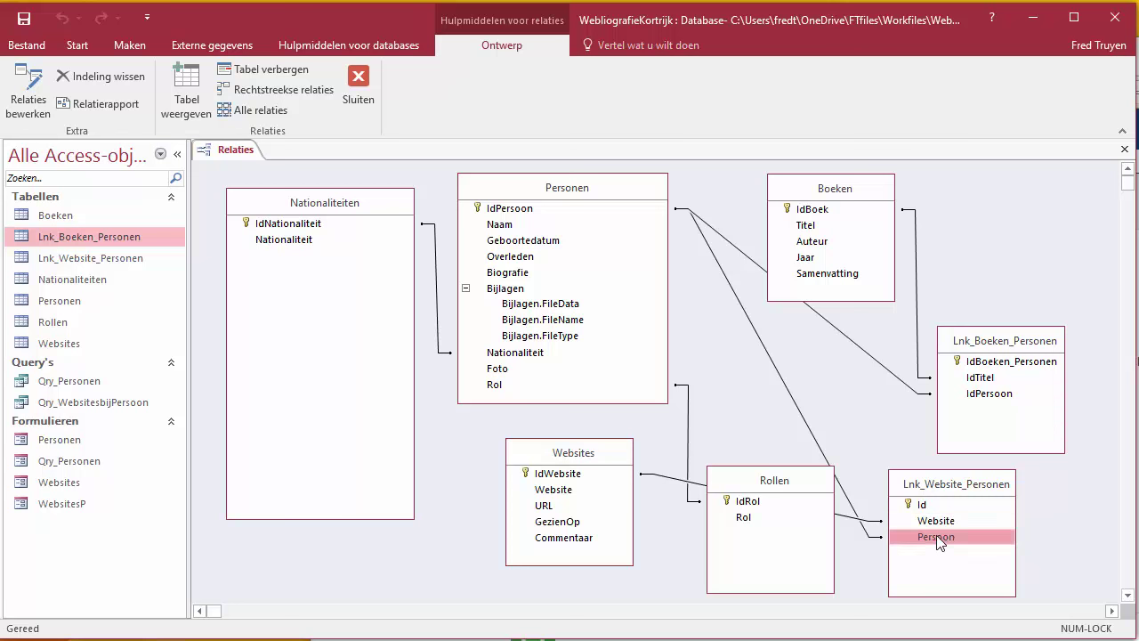
Step: Join Lnk_Boeken_Personen's IdTitel to Boeken and its IdPersoon to Personen
click(985, 379)
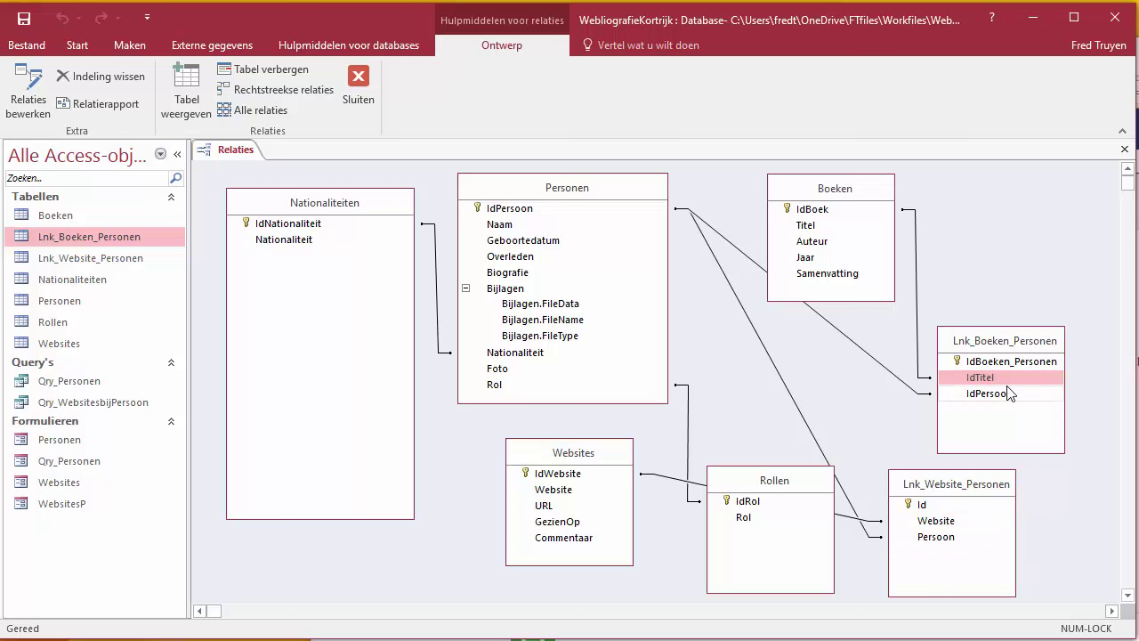
click(1005, 391)
click(1003, 384)
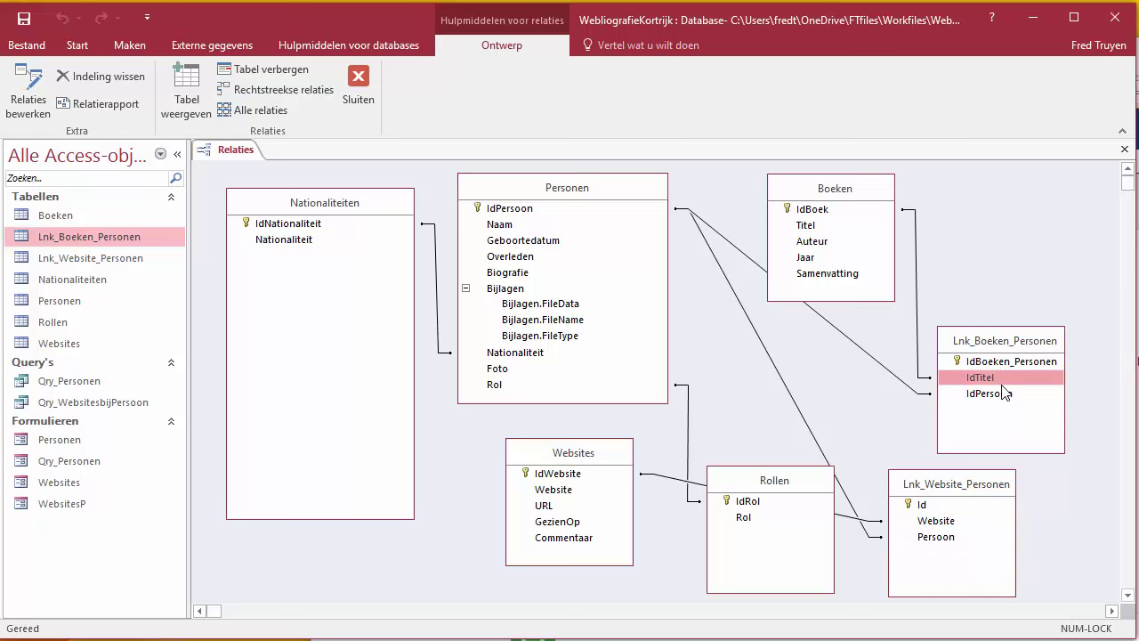
drag(1005, 393, 1009, 391)
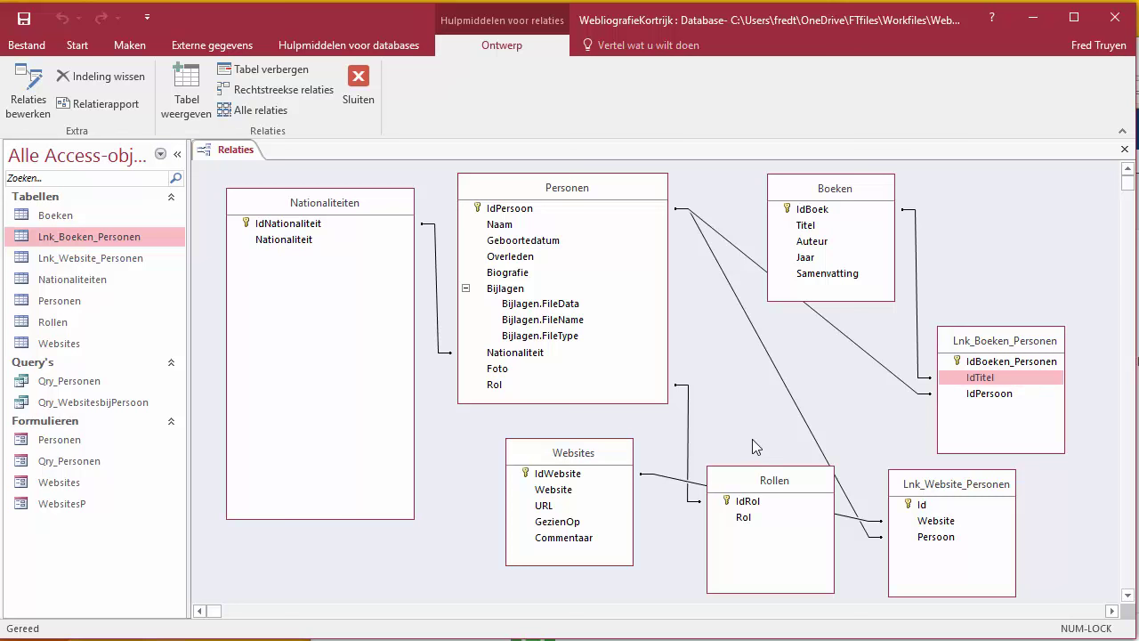
drag(970, 398, 970, 398)
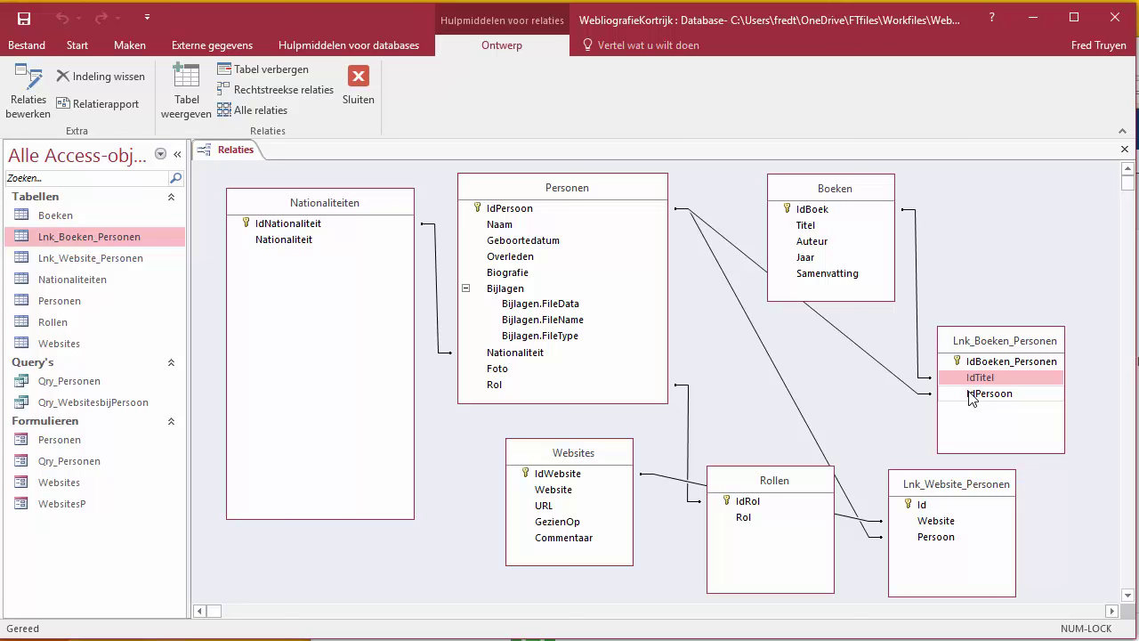
drag(970, 398, 968, 399)
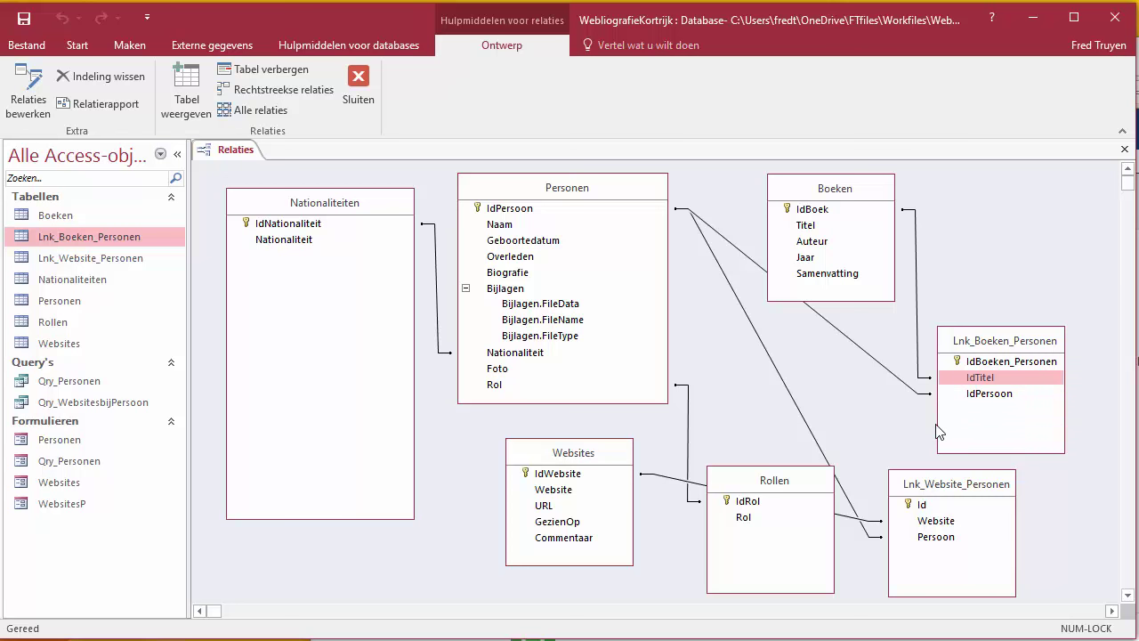